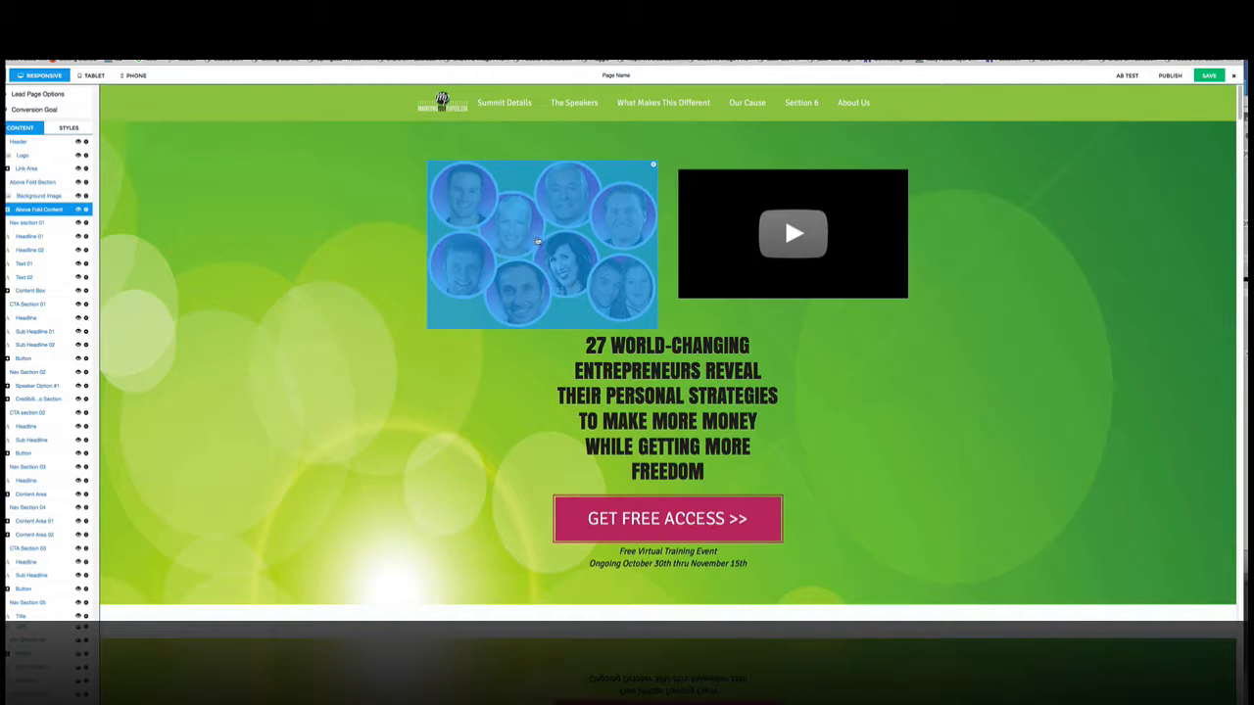
# - Name the lead page AnotherTestPage in its page options
pyautogui.scroll(-1, 700, 148)
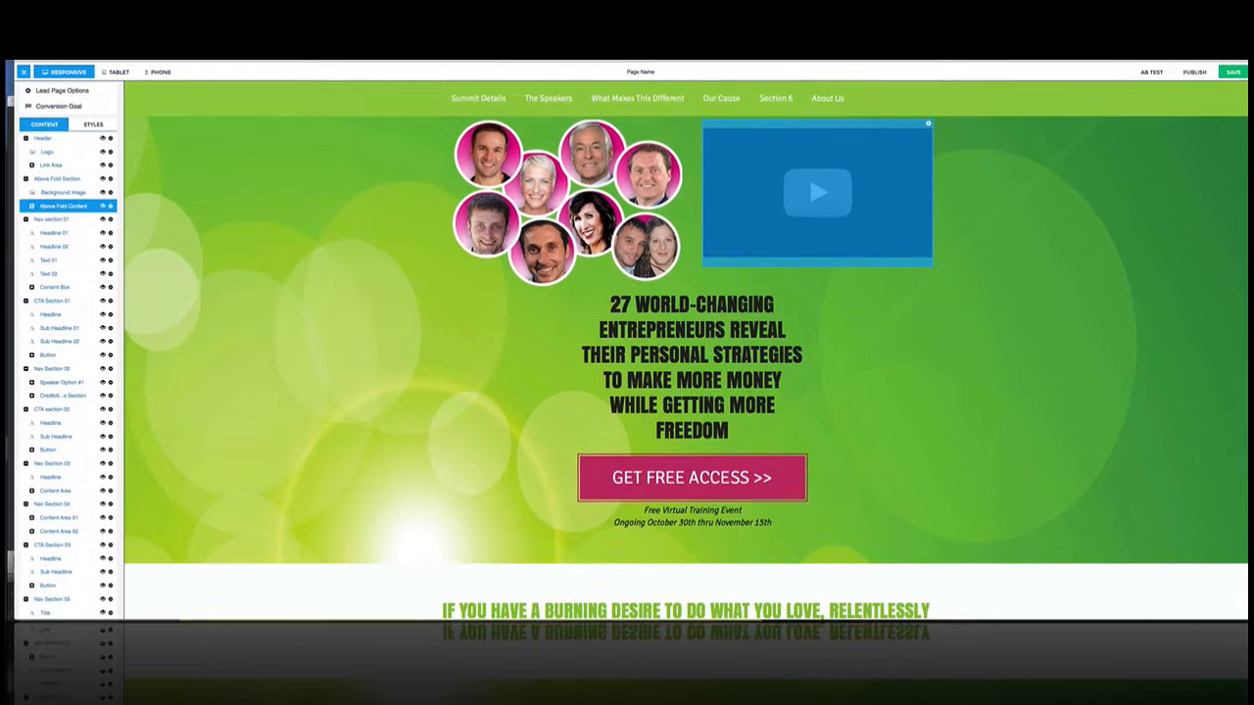
pyautogui.click(450, 342)
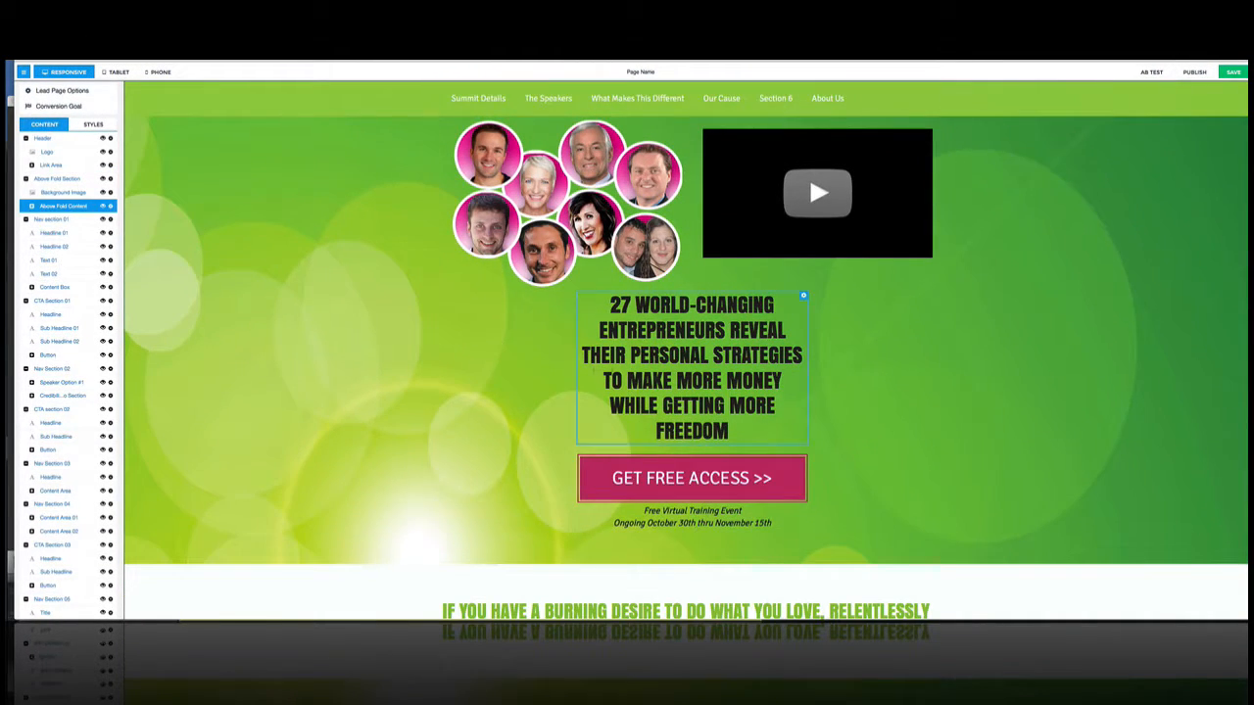
pyautogui.click(1102, 408)
pyautogui.click(1231, 71)
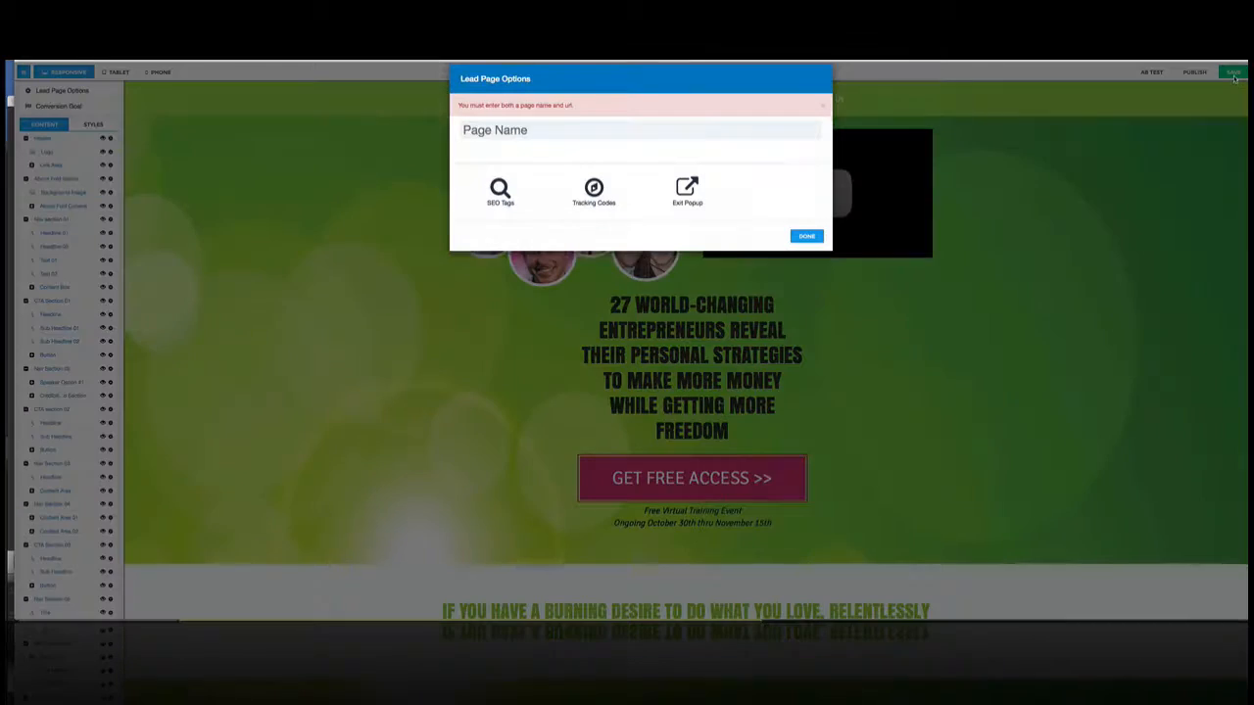
pyautogui.click(453, 141)
pyautogui.write('Another')
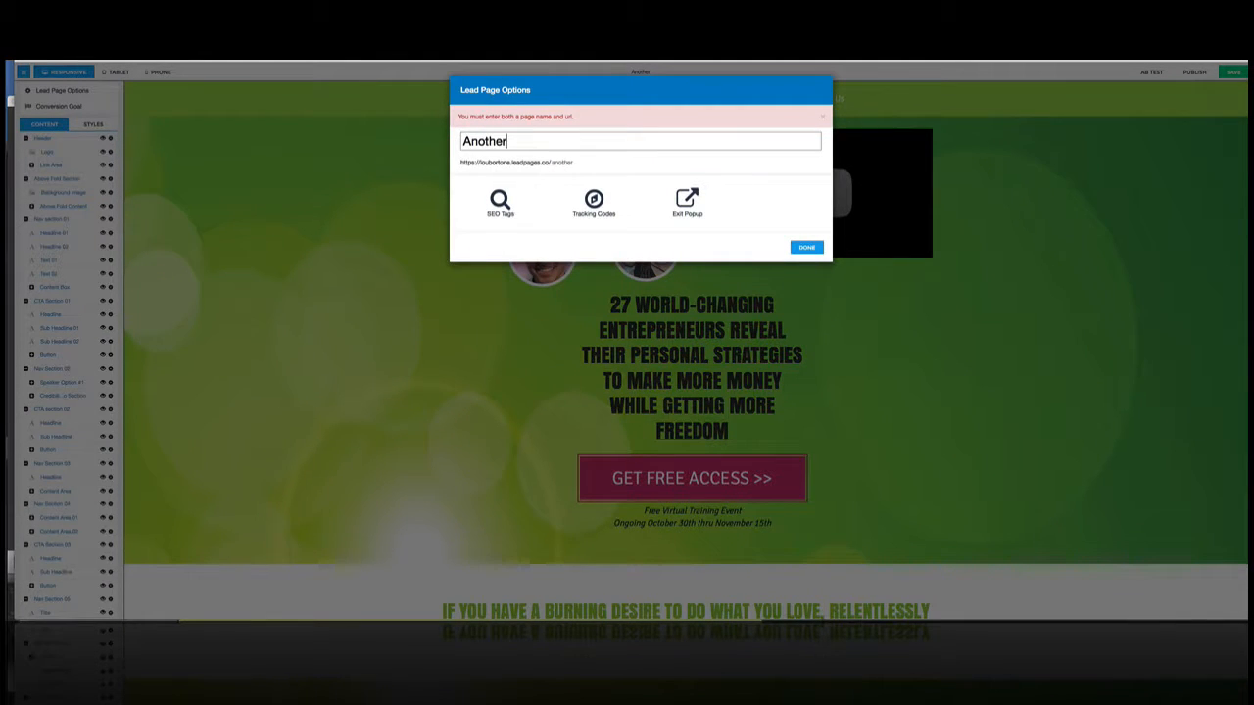
pyautogui.write('TestPage')
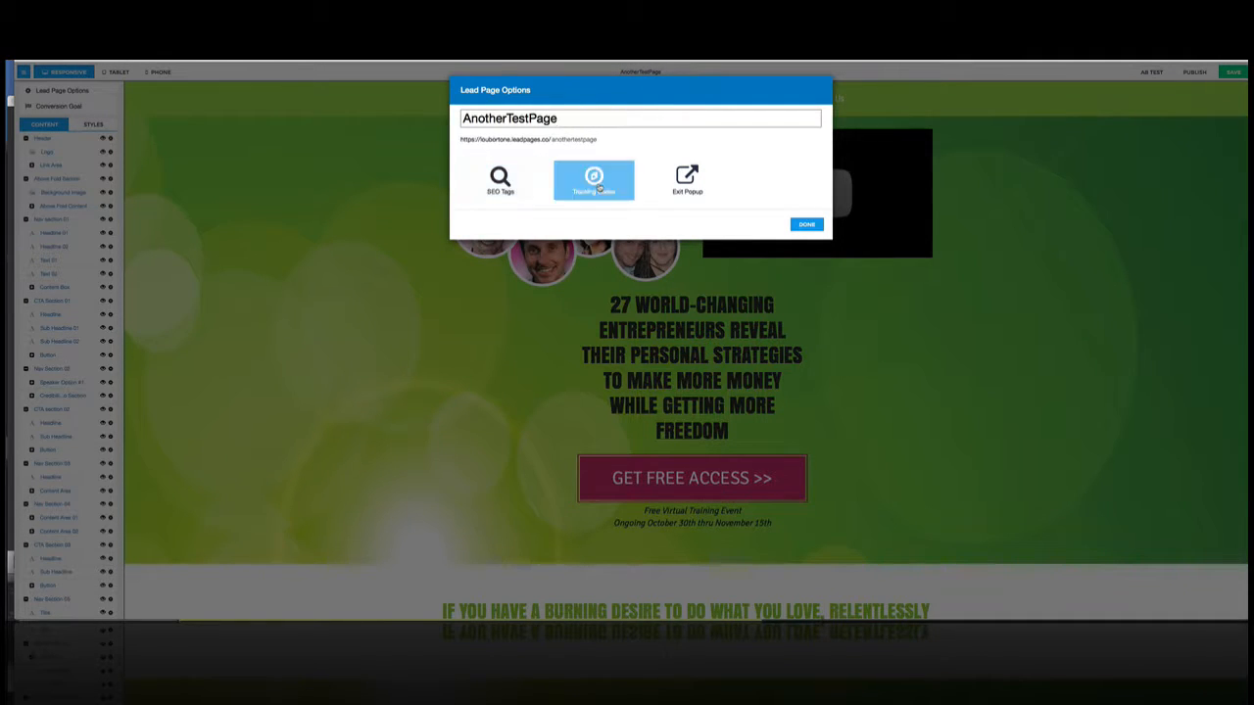
pyautogui.click(806, 224)
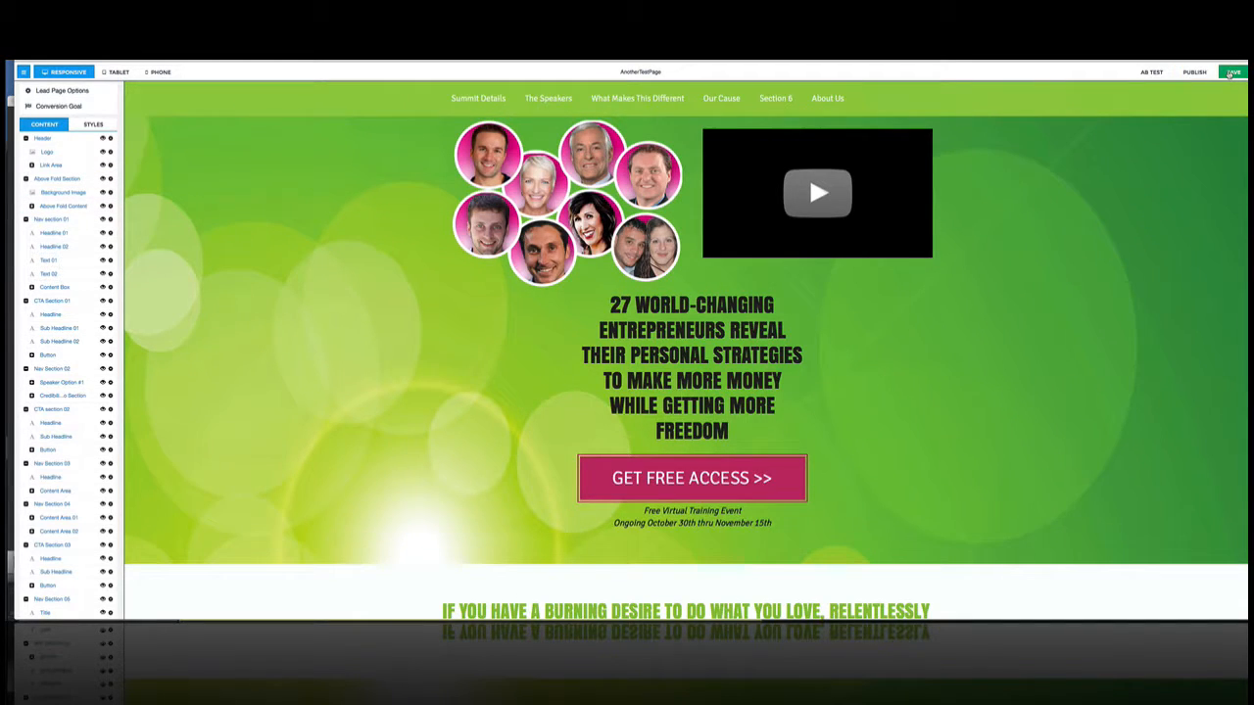
# - Save the page and set the LeadBox form to integrate with Lead Notifications
pyautogui.click(1230, 73)
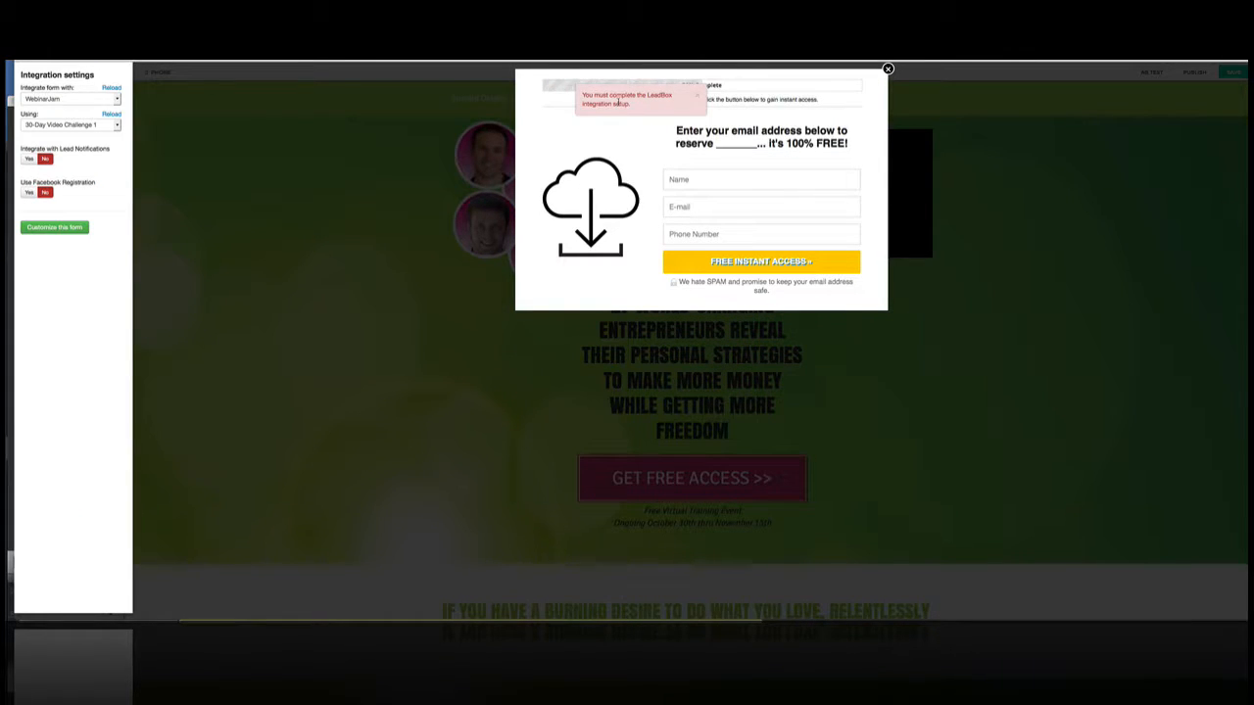
pyautogui.click(117, 100)
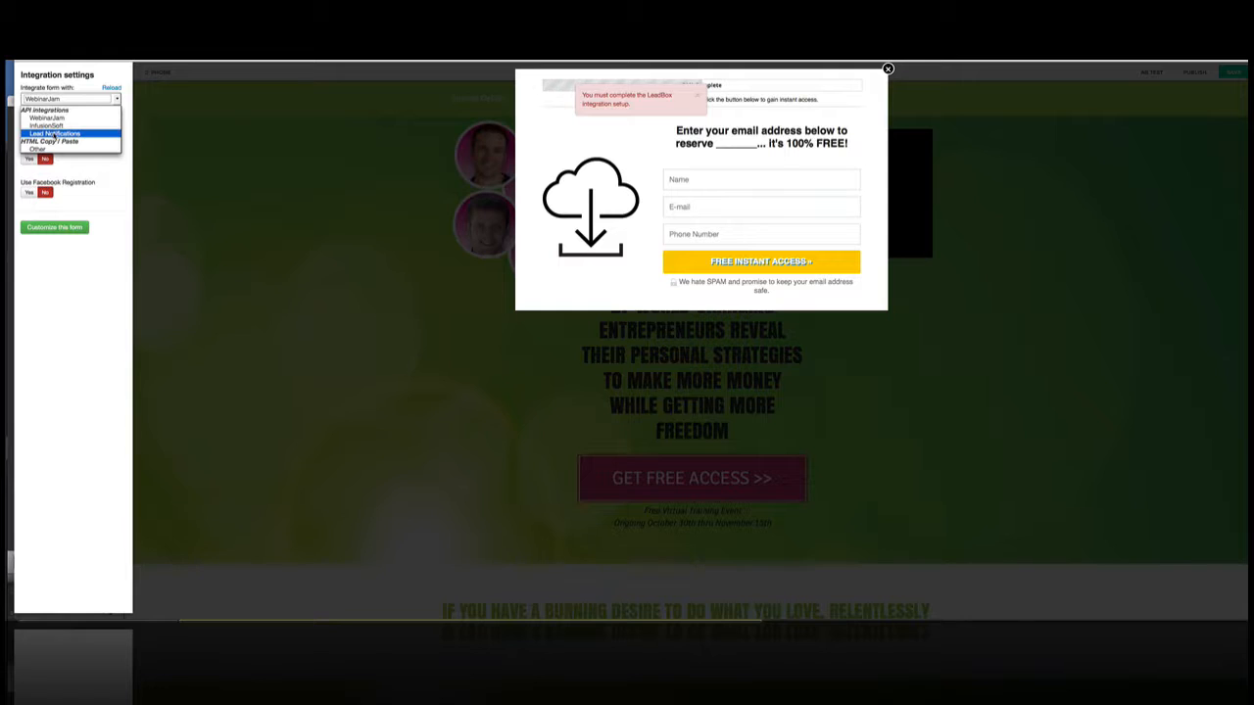
pyautogui.click(54, 134)
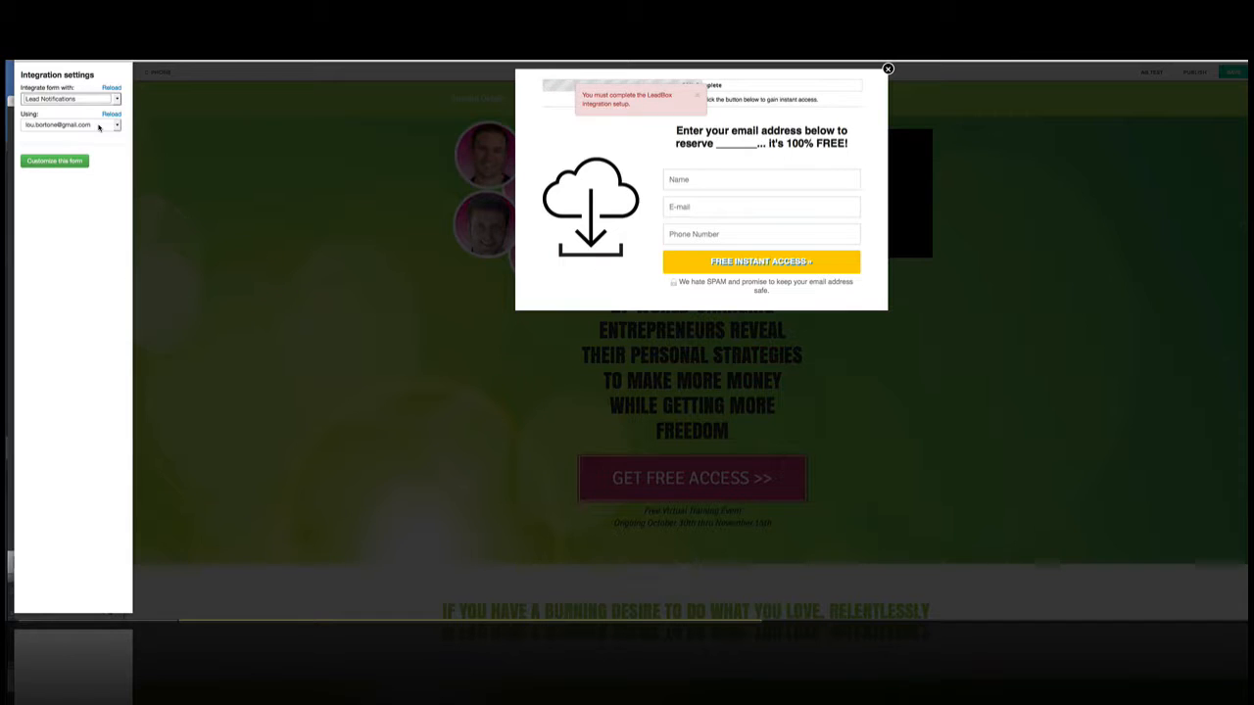
# - Remove the phone number field from the LeadBox form and replace the cloud download image with the Video Marketing Shortcuts image
pyautogui.click(750, 180)
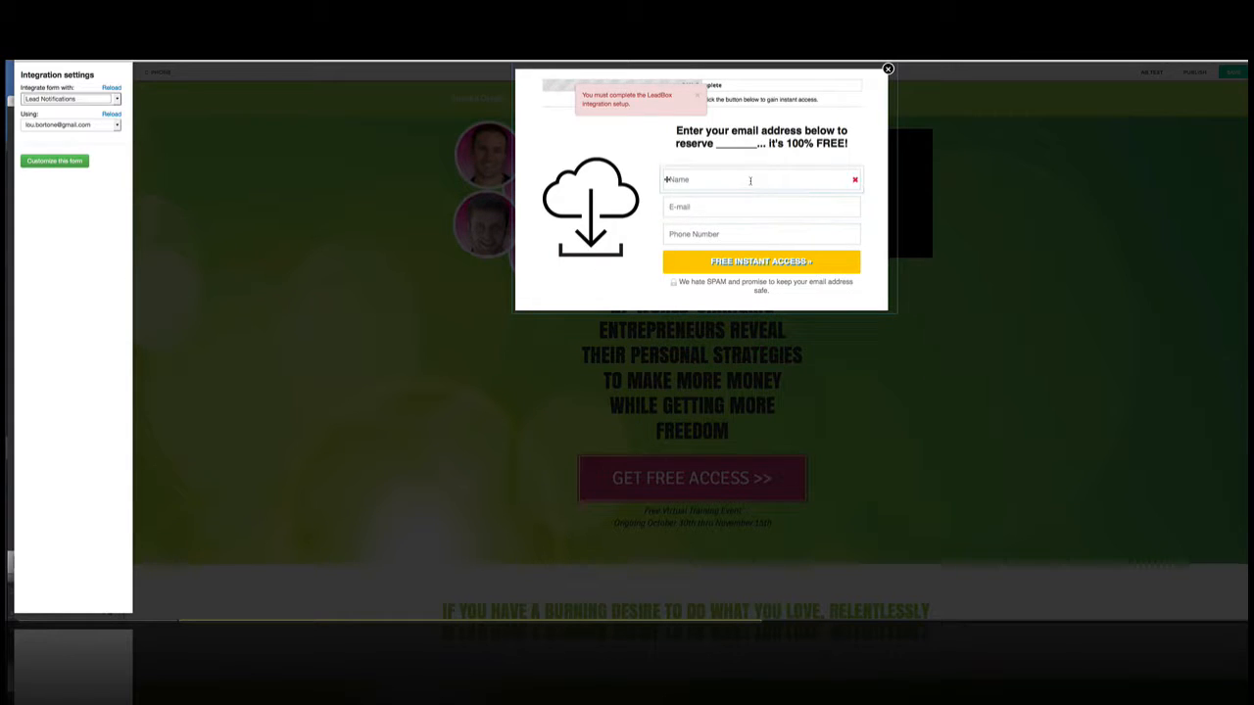
pyautogui.click(736, 207)
pyautogui.click(731, 233)
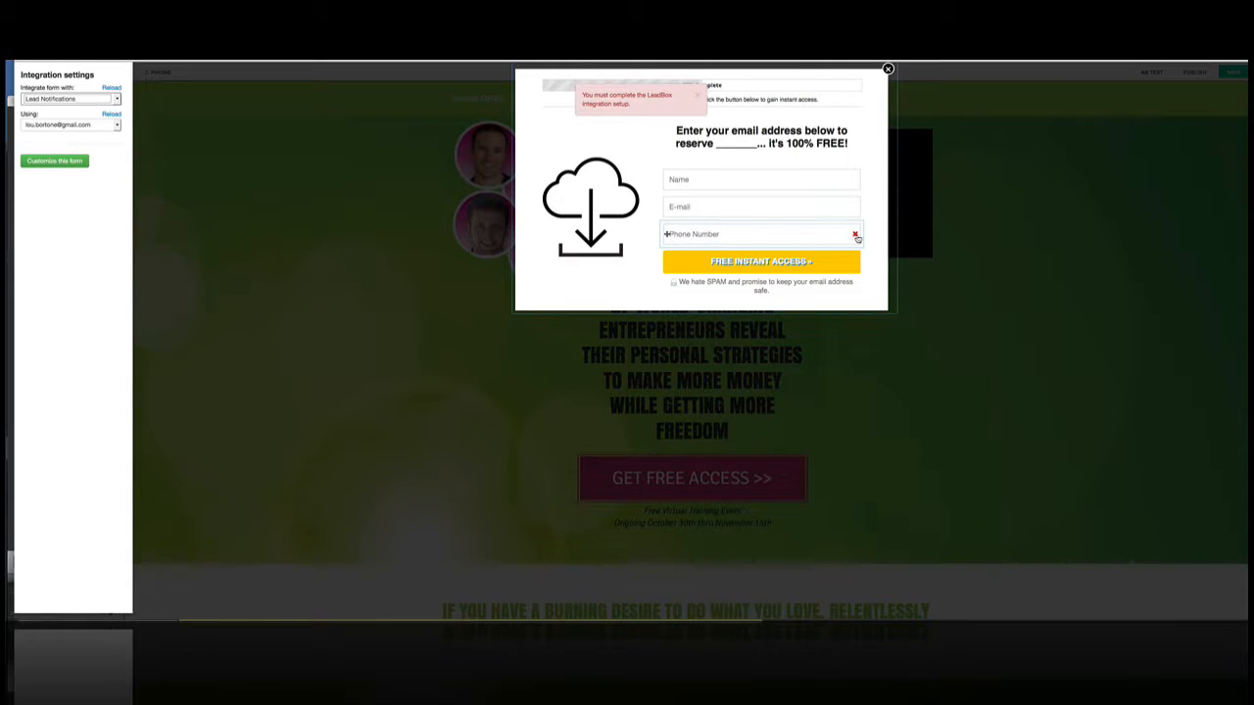
pyautogui.click(853, 232)
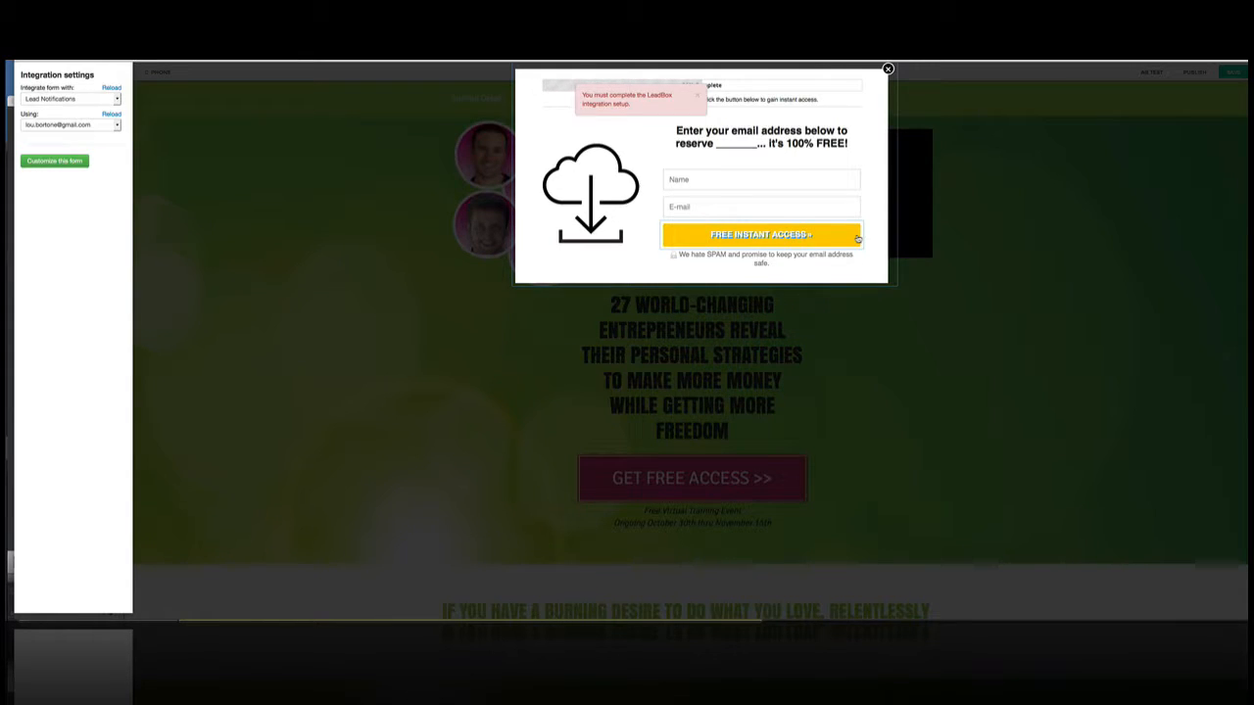
pyautogui.click(587, 185)
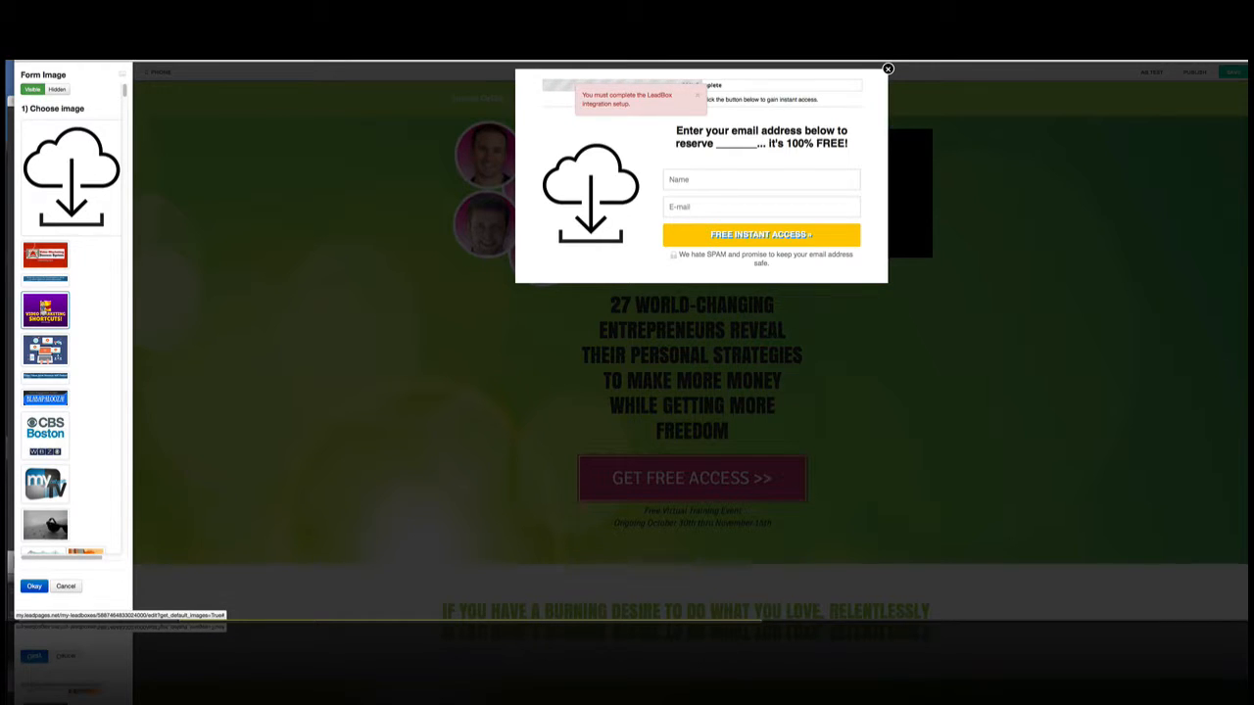
pyautogui.click(45, 311)
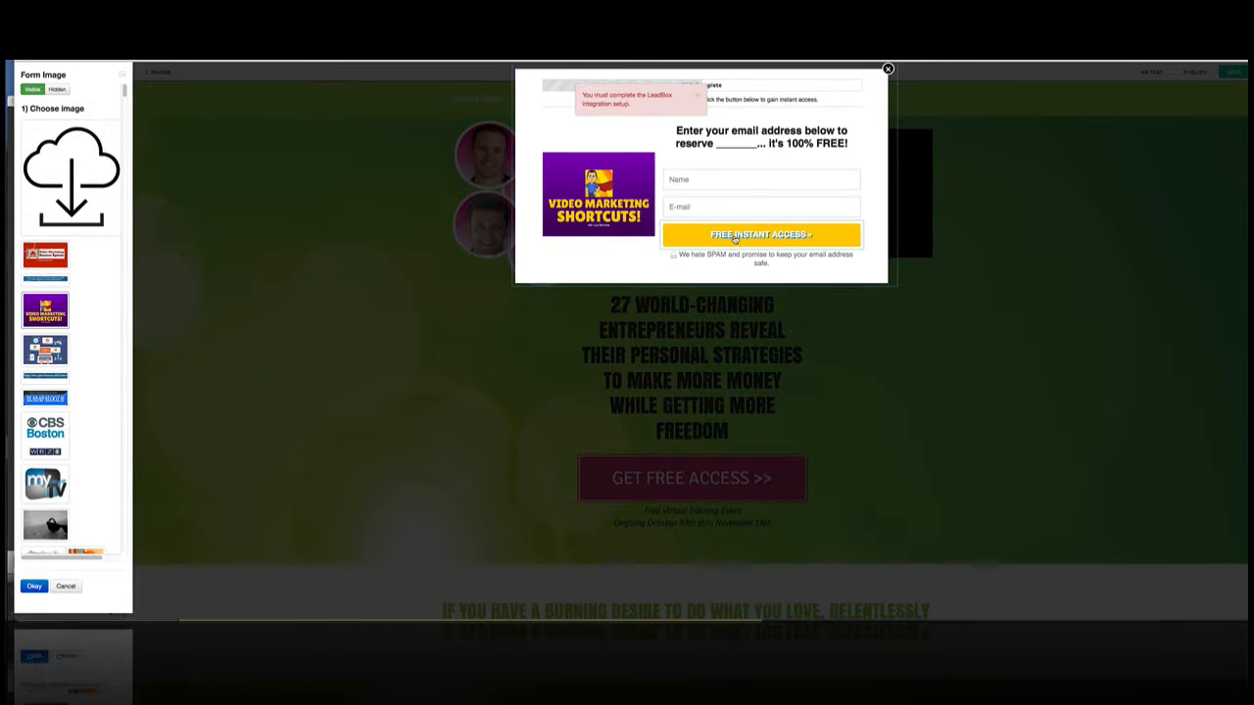
# - Review the text settings of the form title and the style settings of the submit button without changing them
pyautogui.click(761, 137)
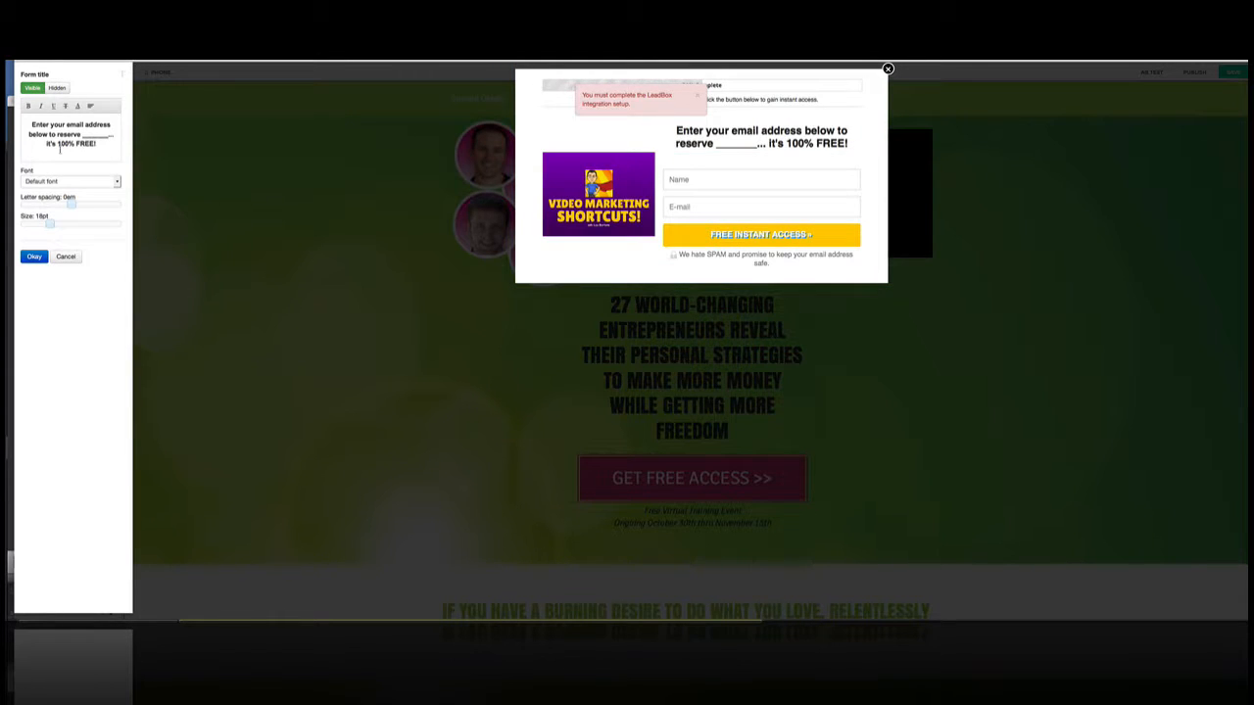
pyautogui.moveTo(99, 143); pyautogui.dragTo(26, 125)
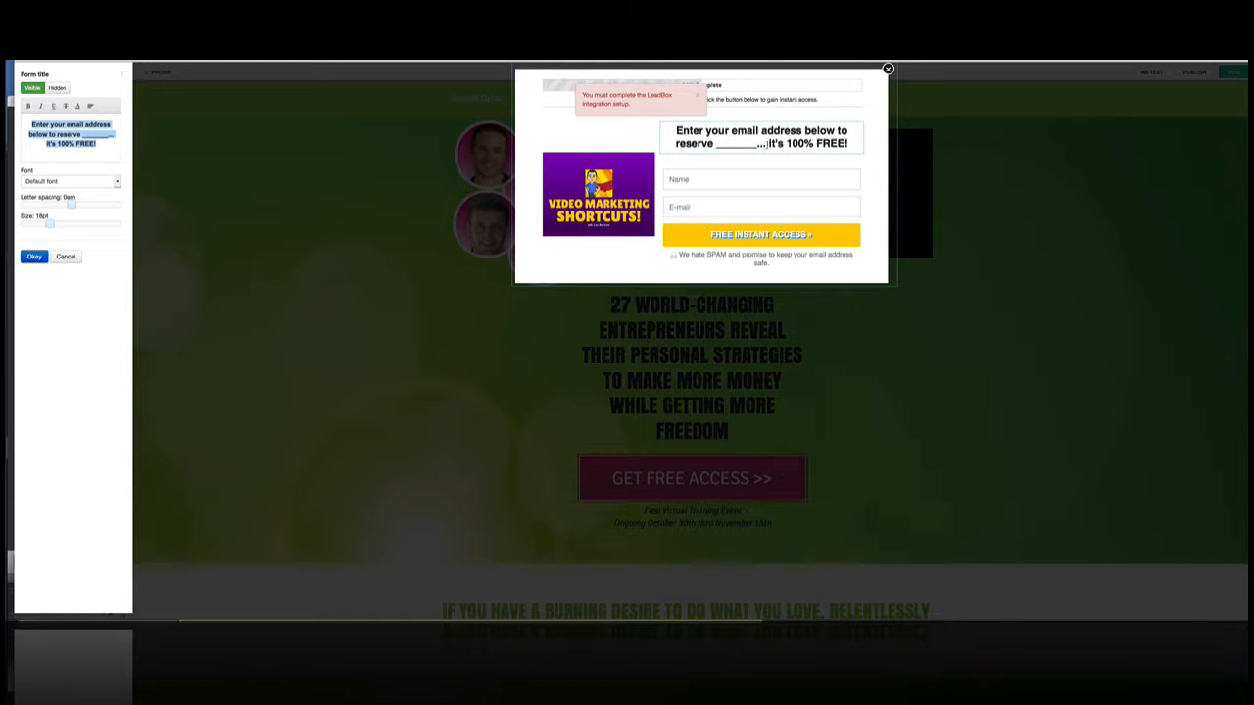
pyautogui.click(768, 144)
pyautogui.click(725, 178)
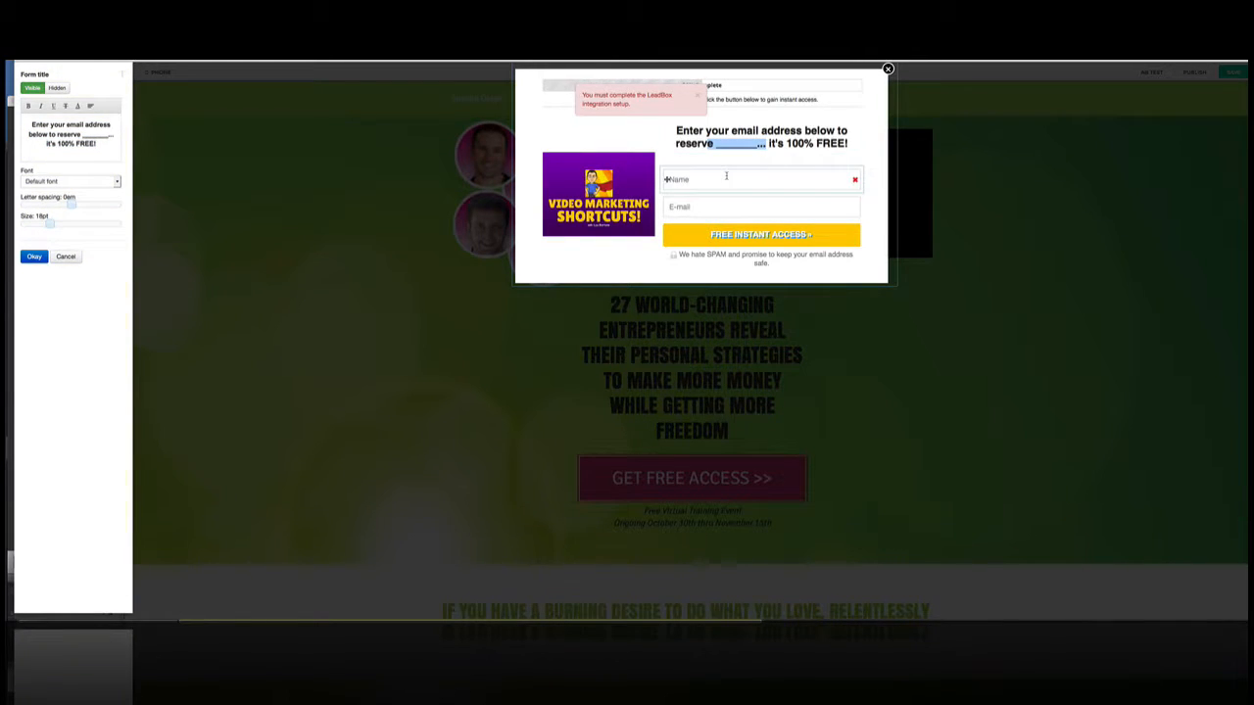
pyautogui.click(725, 235)
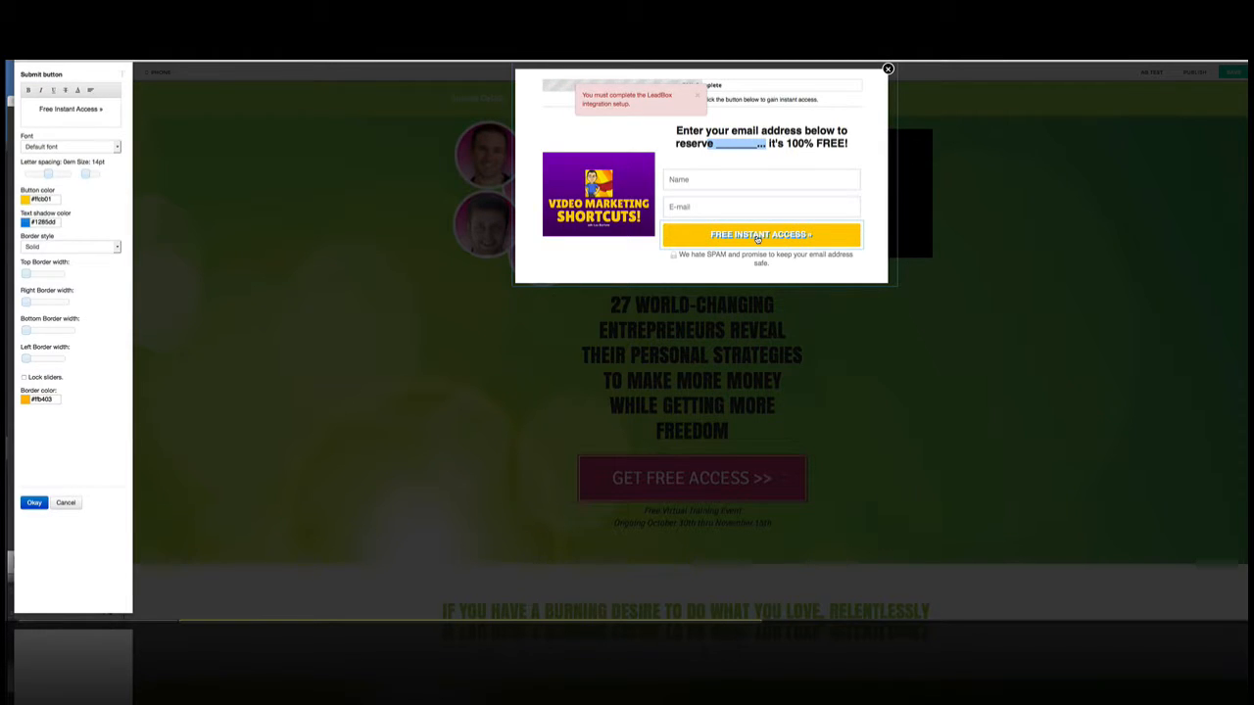
pyautogui.click(757, 238)
pyautogui.click(34, 503)
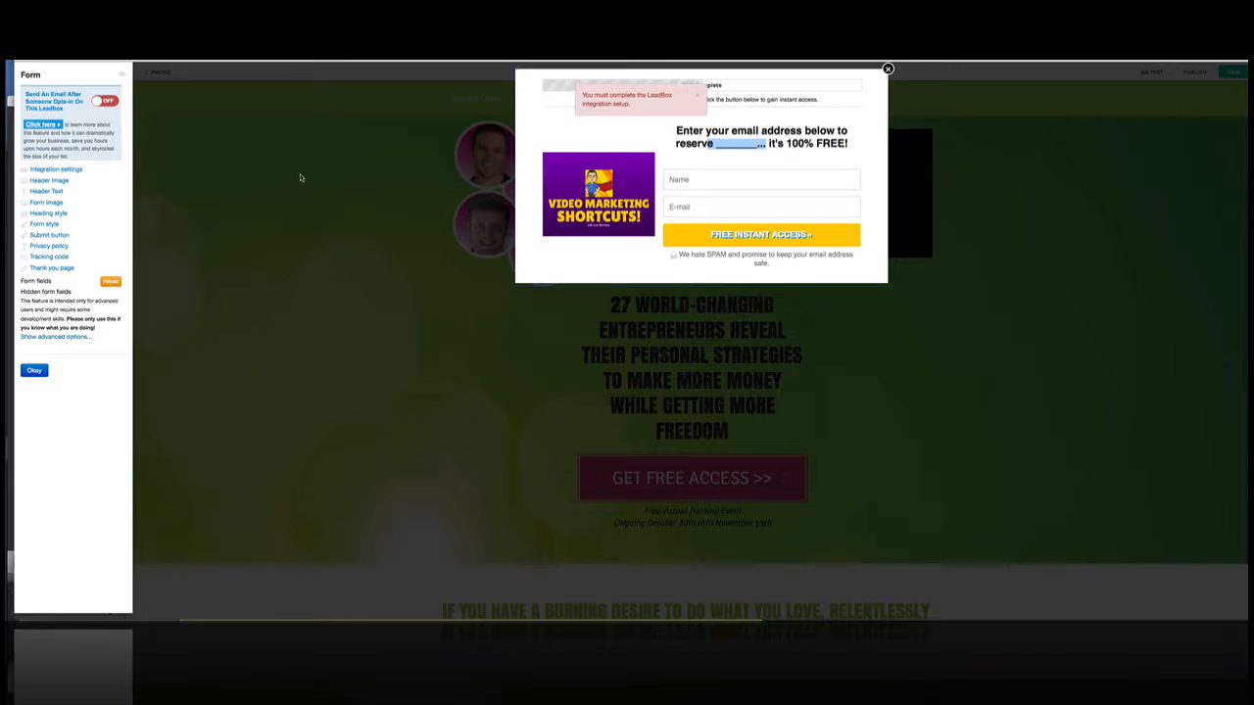
# - Check which services the form can integrate with, keep Lead Notifications, and close the LeadBox editor
pyautogui.click(49, 170)
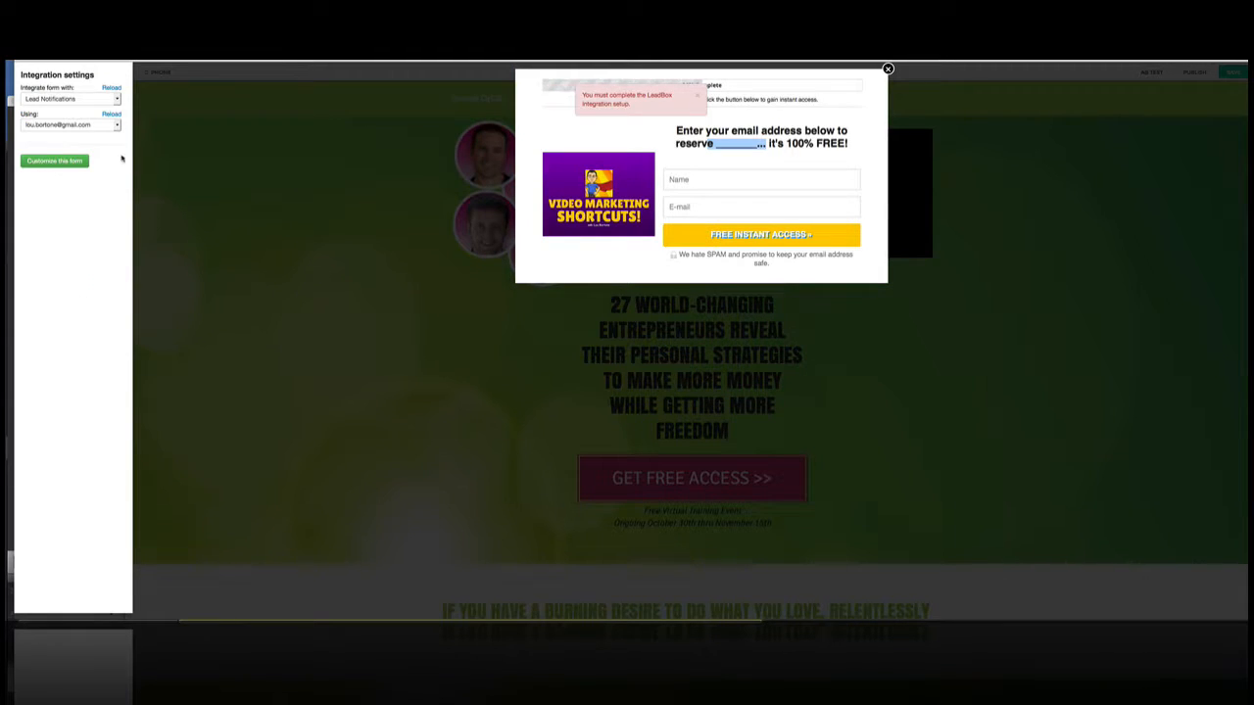
pyautogui.click(118, 100)
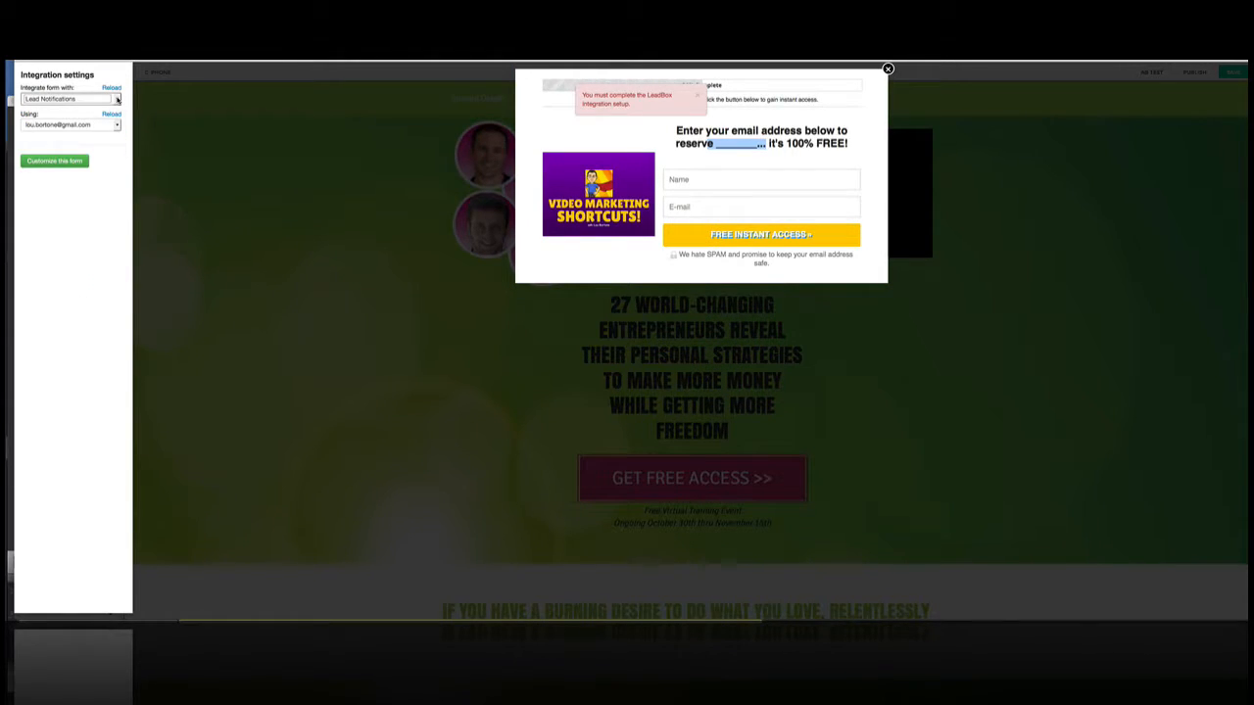
pyautogui.click(117, 100)
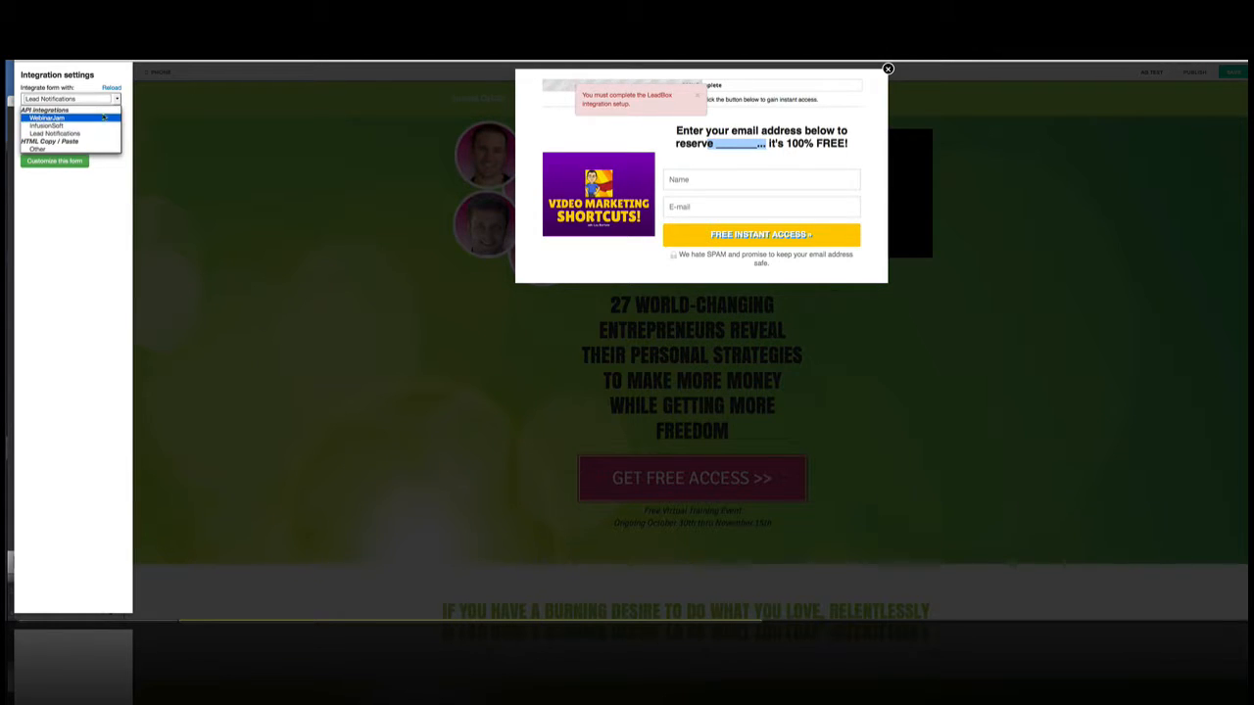
pyautogui.click(90, 185)
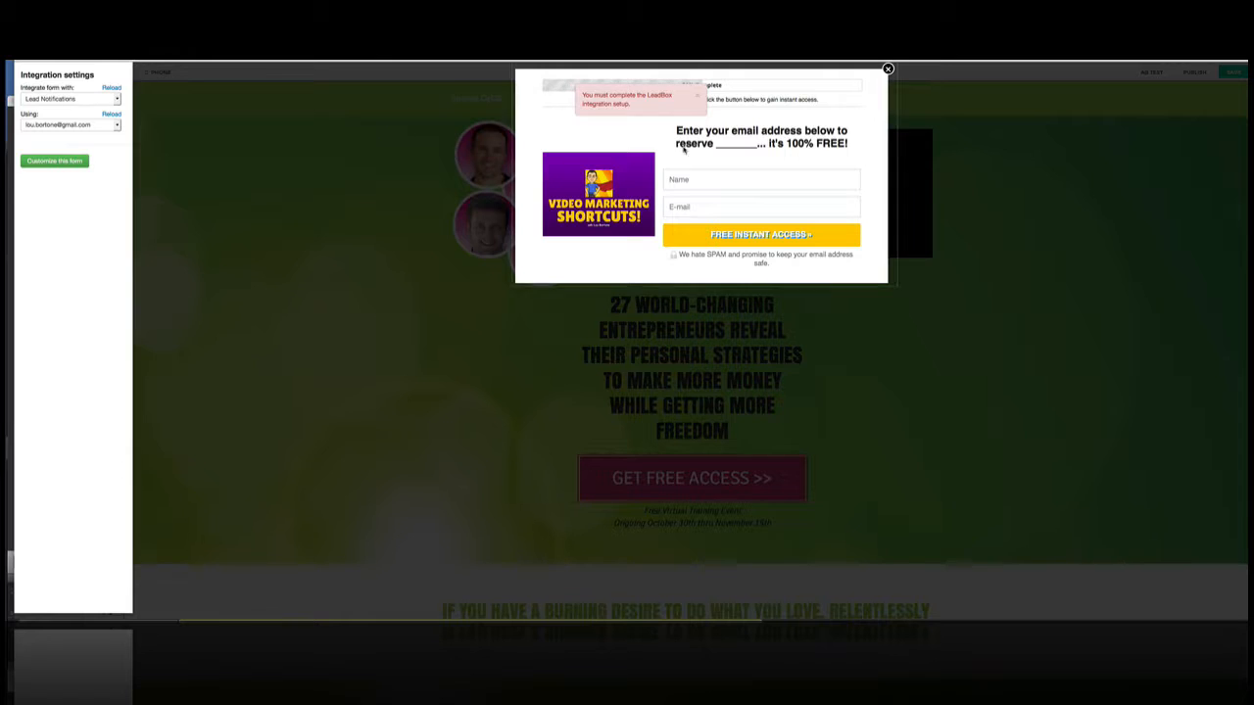
pyautogui.click(697, 98)
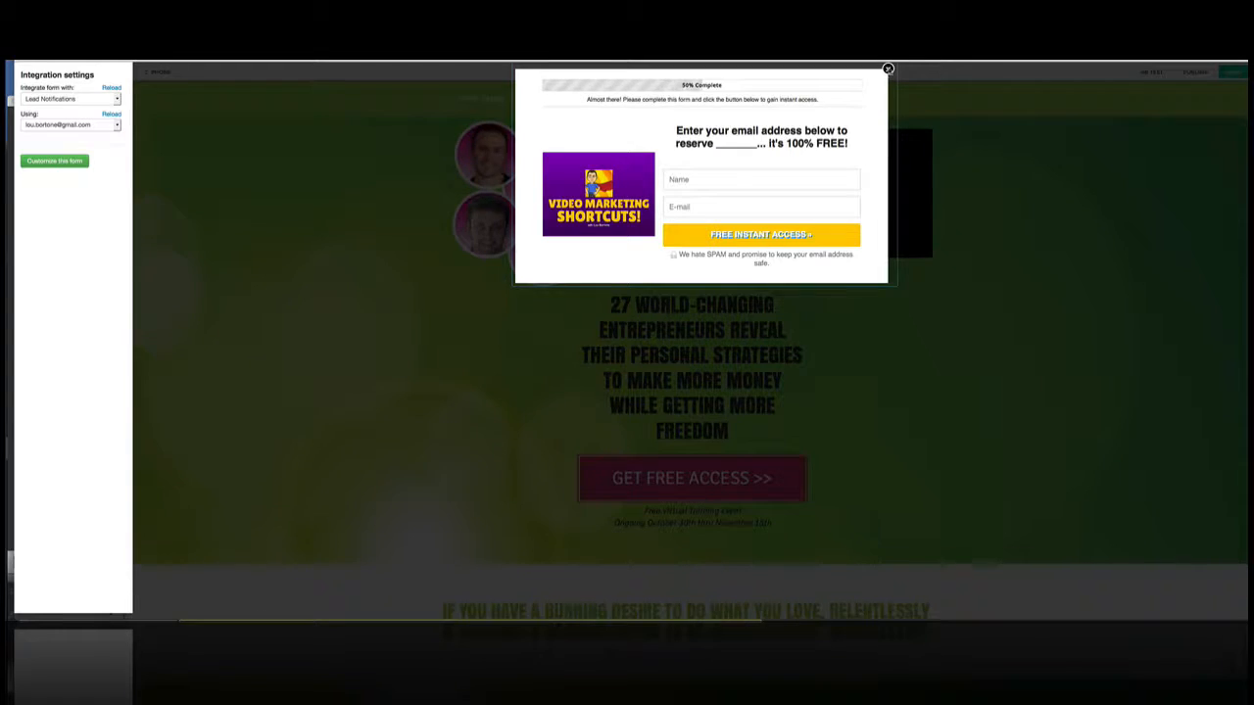
pyautogui.click(887, 70)
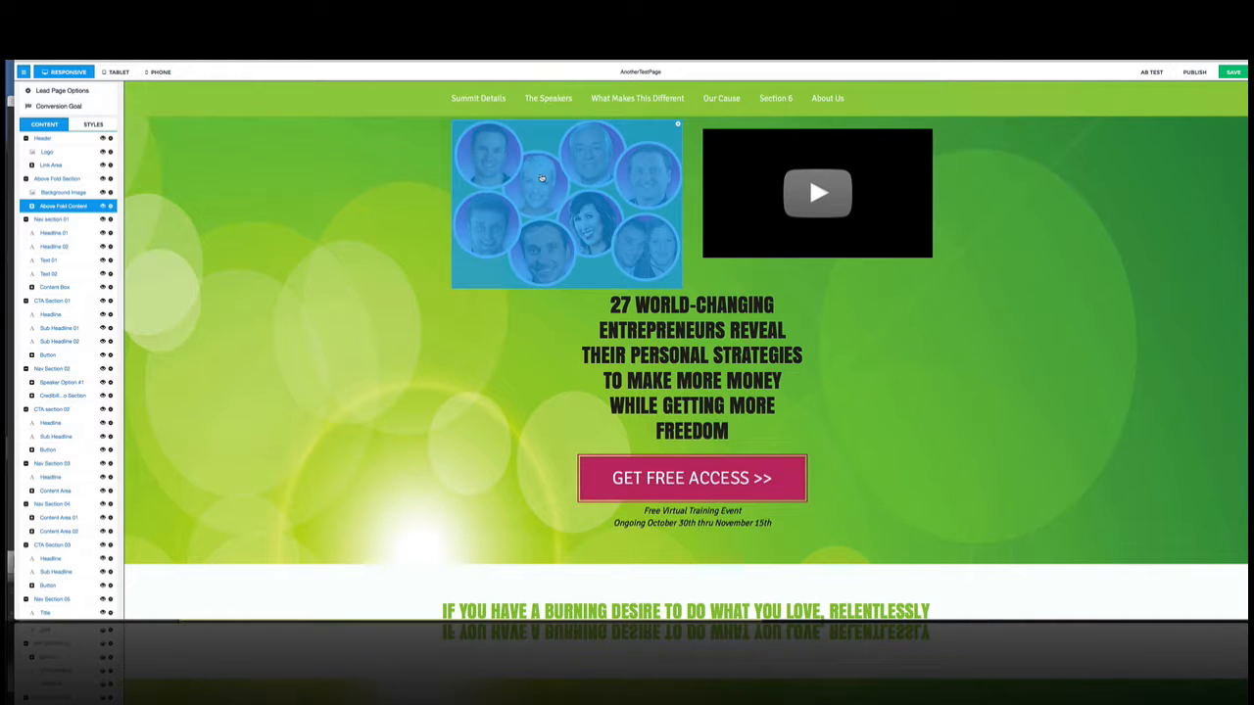
# - Replace the speaker collage image beside the video with the library photo of two polaroid portraits hanging from clothespins
pyautogui.scroll(-1, 662, 338)
pyautogui.scroll(-4, 662, 337)
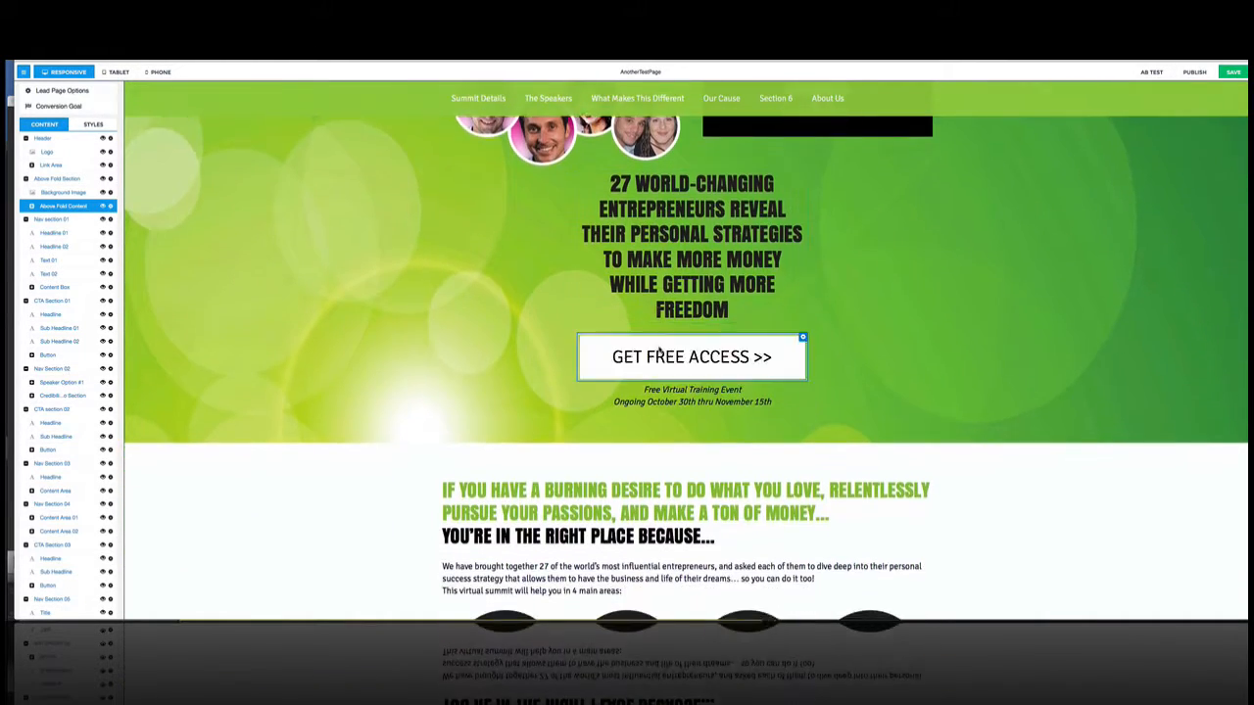
pyautogui.scroll(1, 662, 338)
pyautogui.scroll(4, 566, 277)
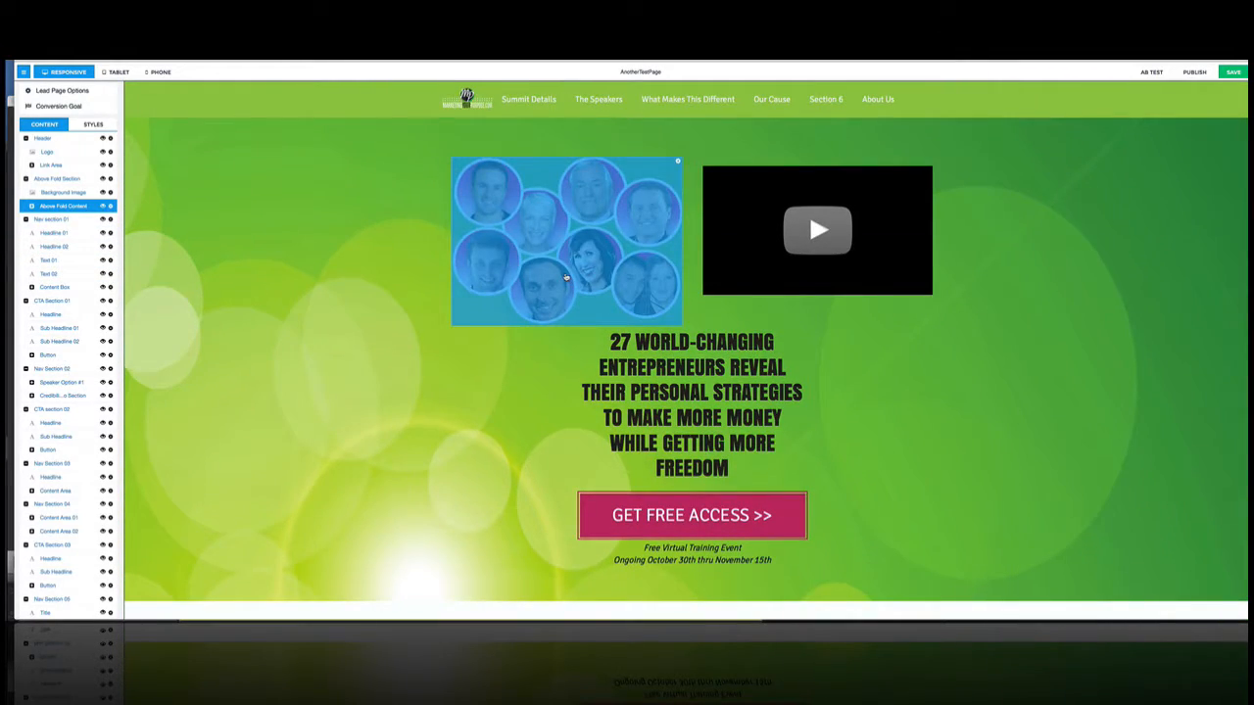
pyautogui.click(566, 277)
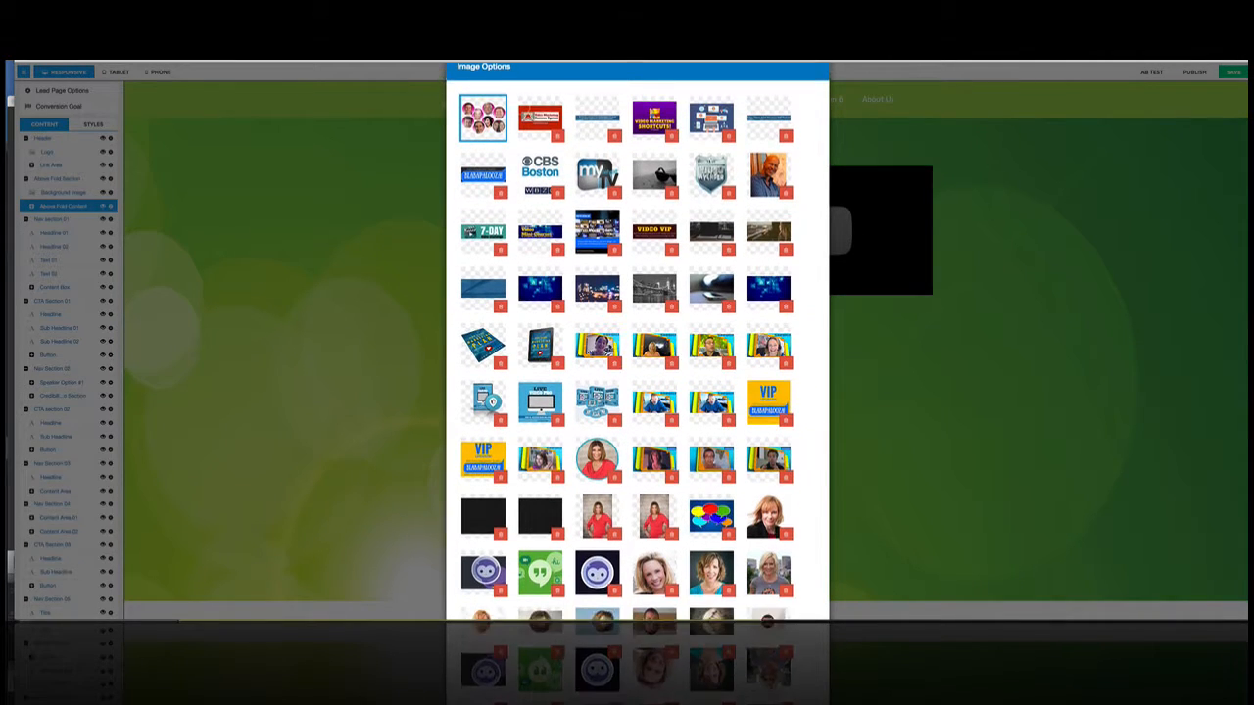
pyautogui.scroll(-2, 609, 344)
pyautogui.scroll(-8, 609, 345)
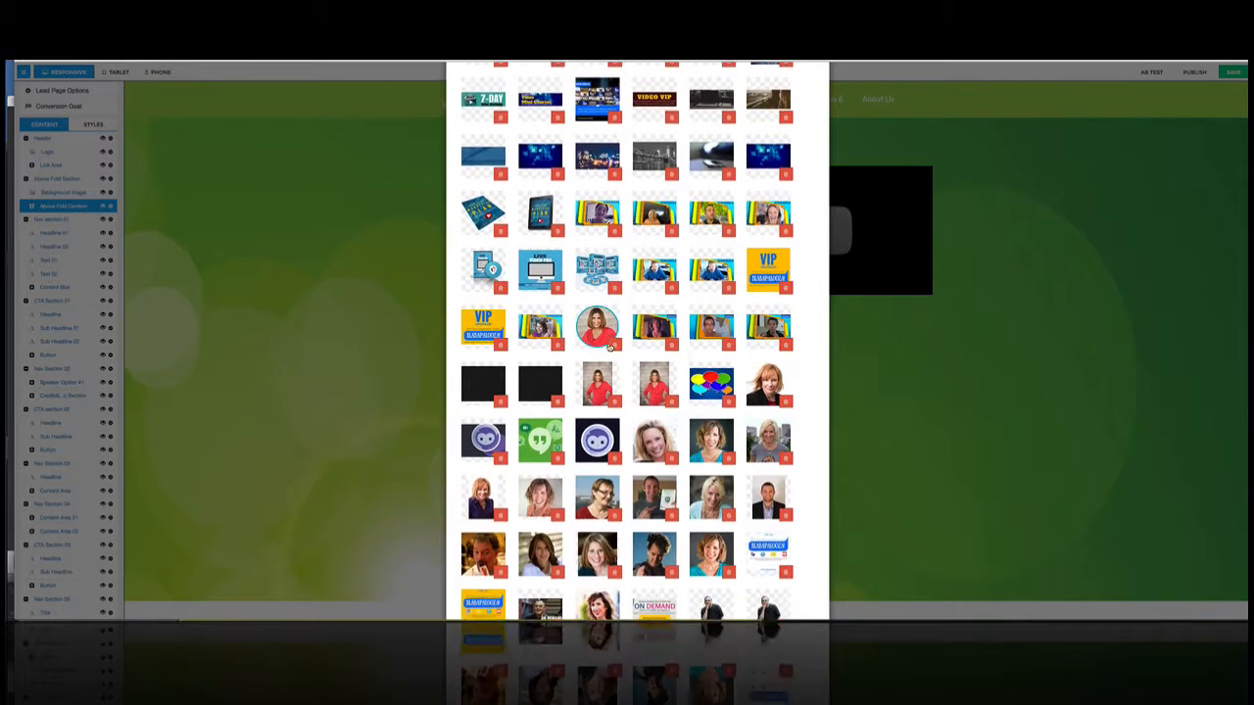
pyautogui.scroll(-4, 610, 345)
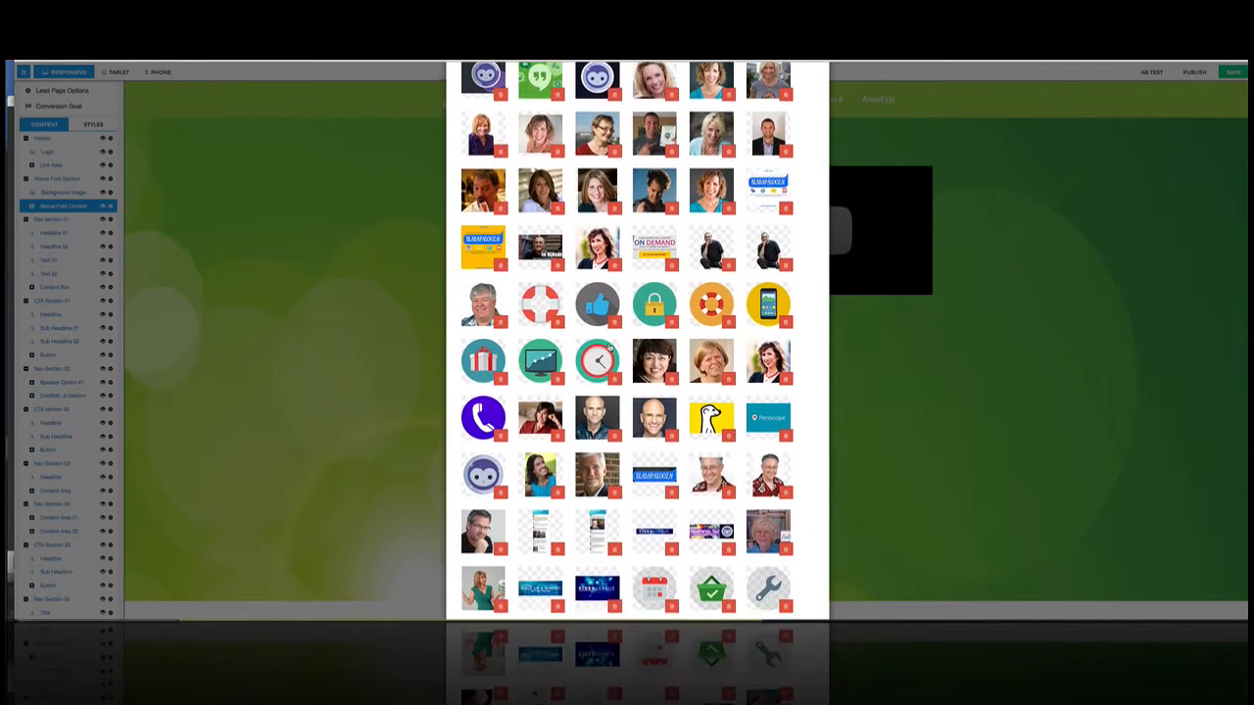
pyautogui.scroll(-9, 609, 344)
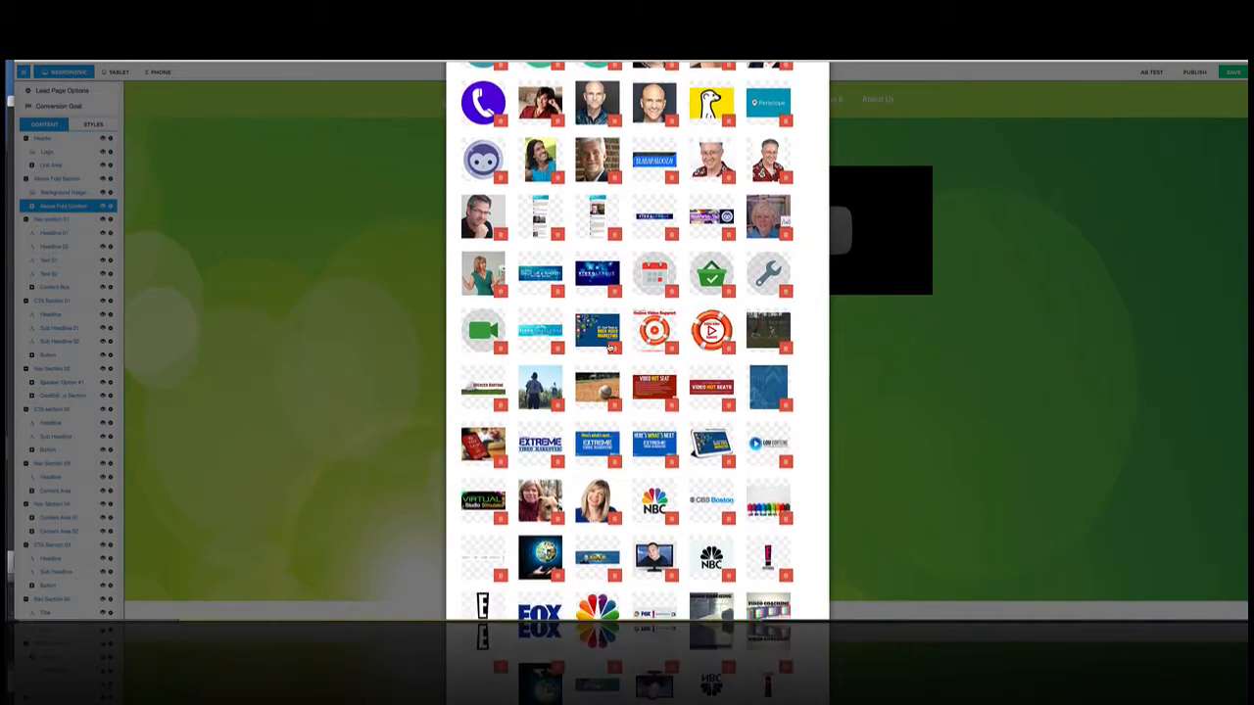
pyautogui.scroll(-2, 609, 344)
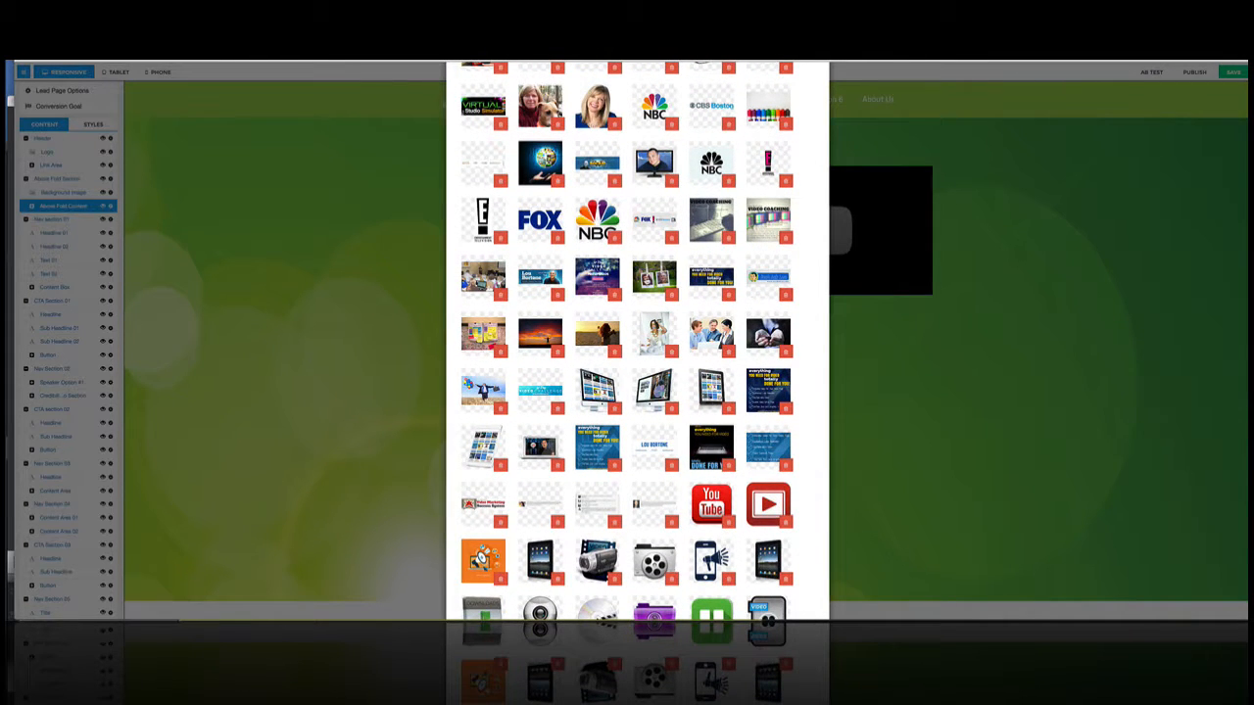
pyautogui.scroll(-5, 597, 310)
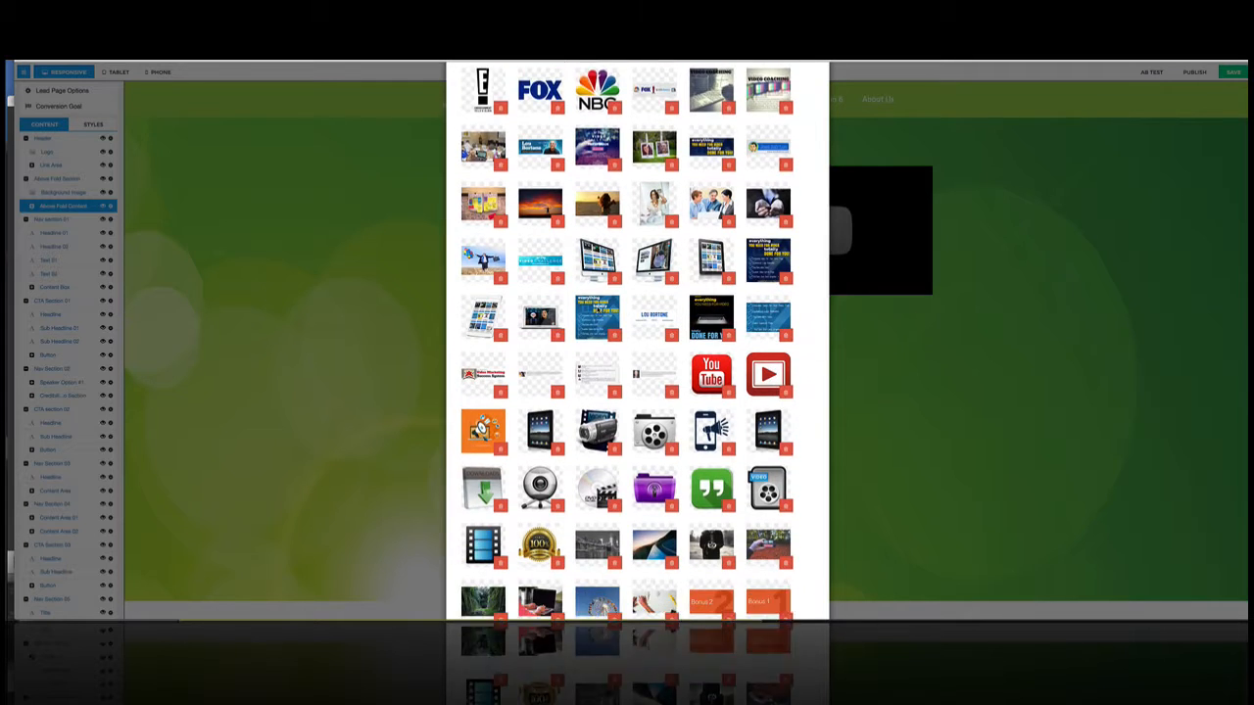
pyautogui.scroll(5, 598, 310)
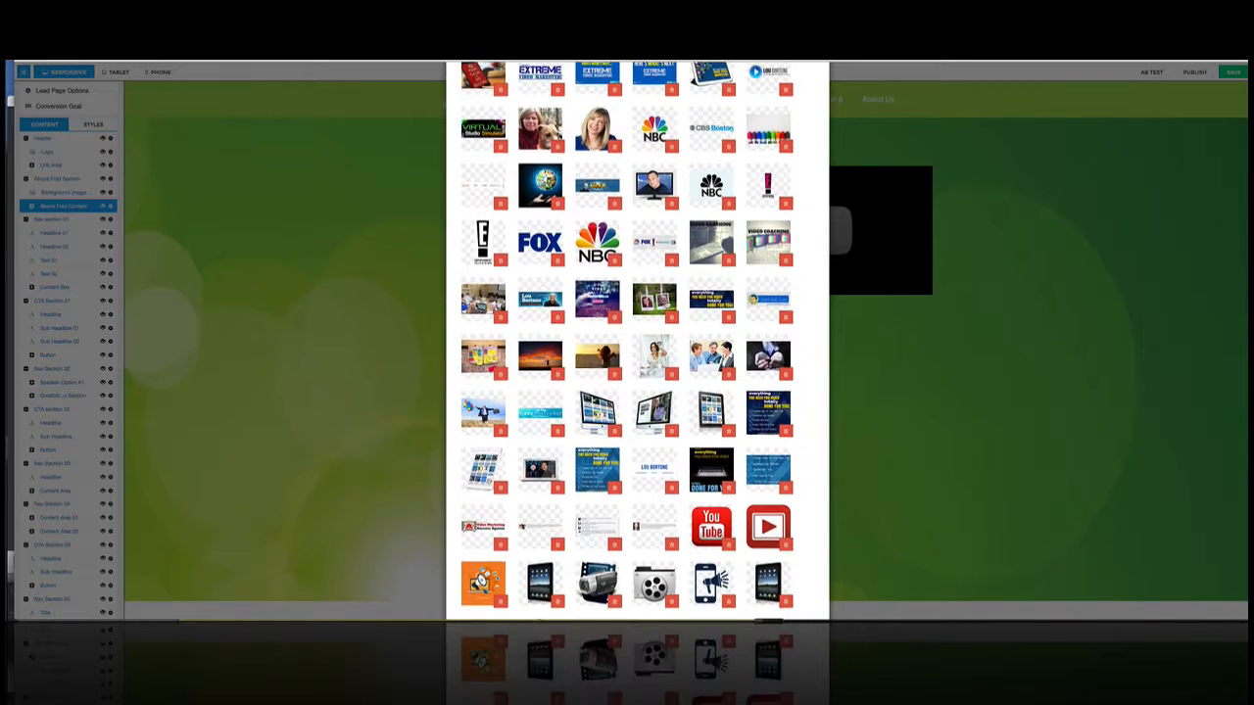
pyautogui.click(654, 303)
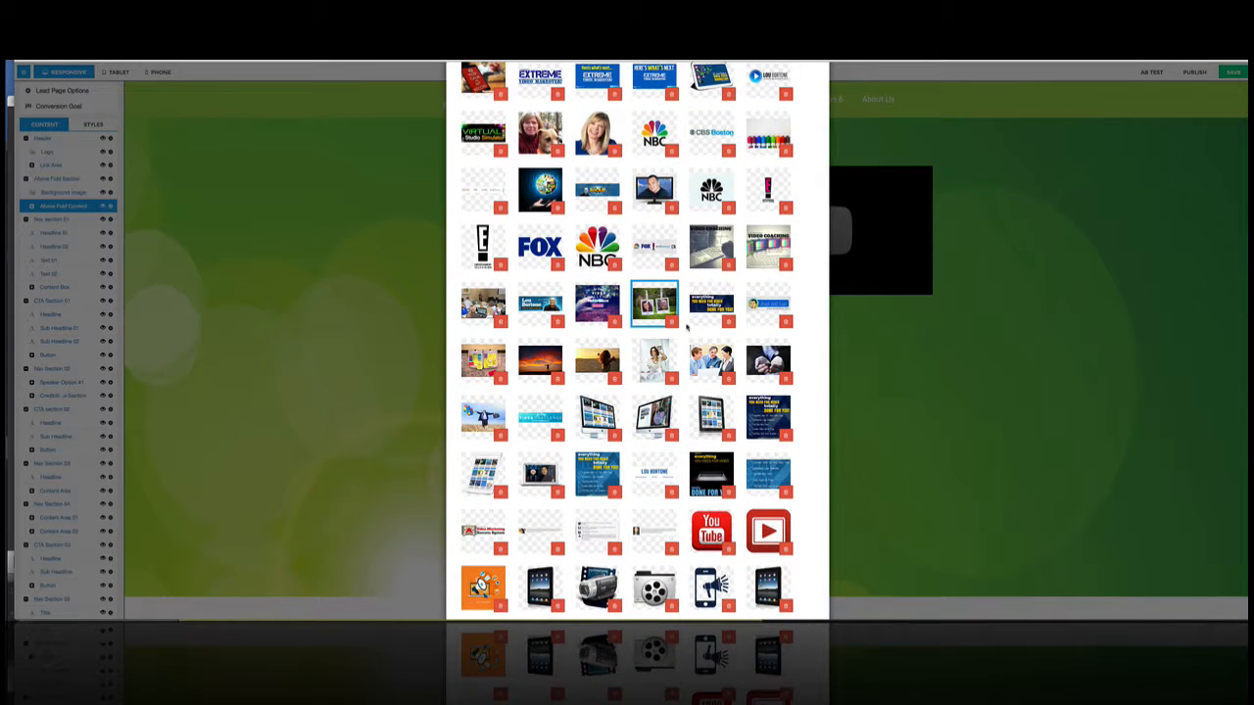
pyautogui.scroll(-20, 688, 329)
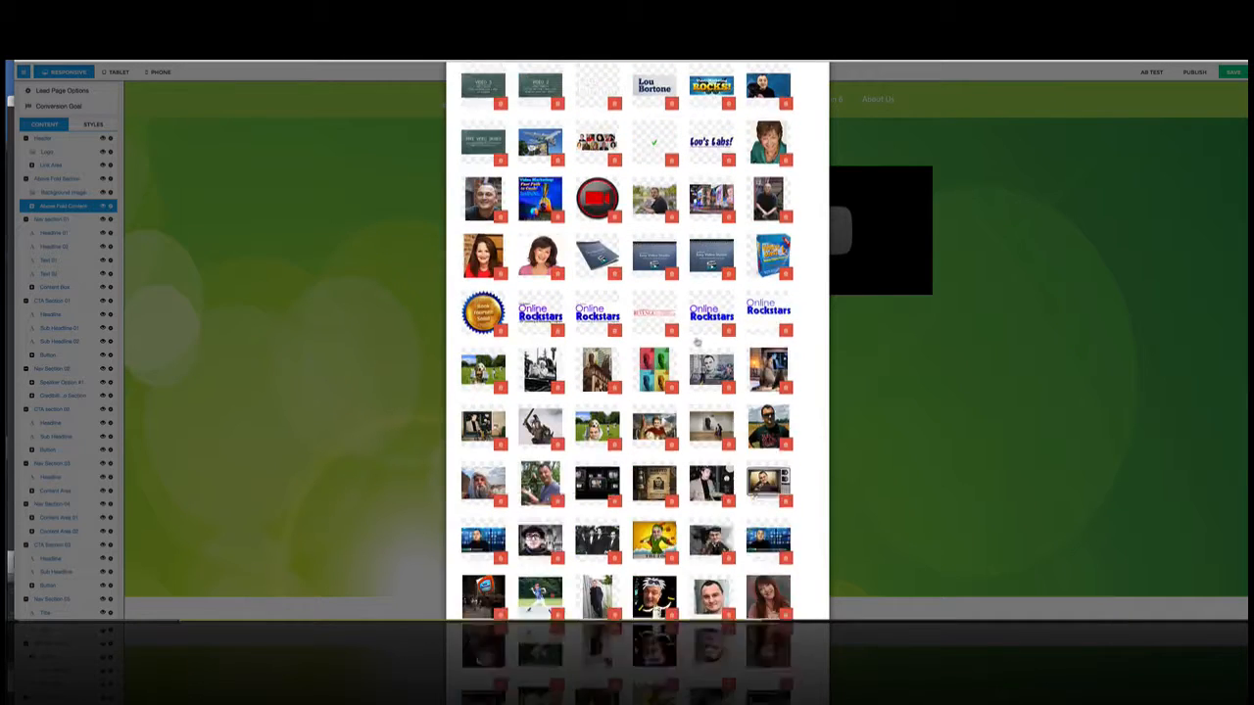
pyautogui.scroll(-3, 697, 342)
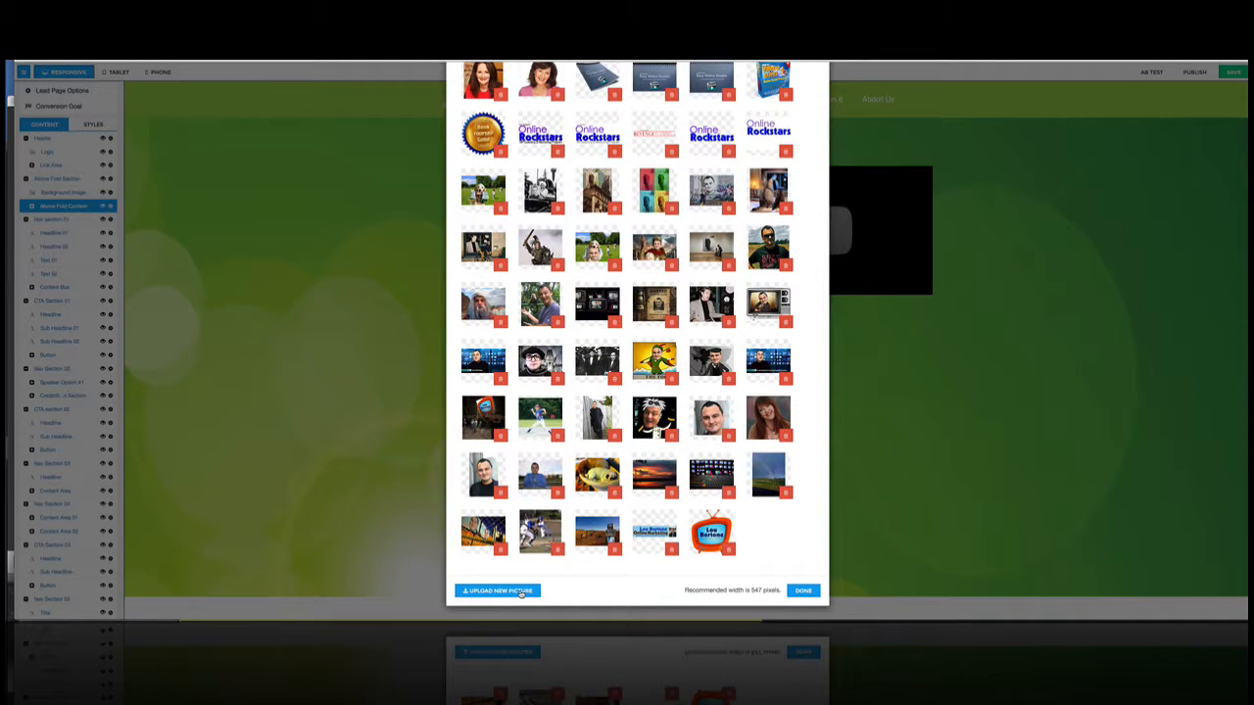
pyautogui.click(803, 591)
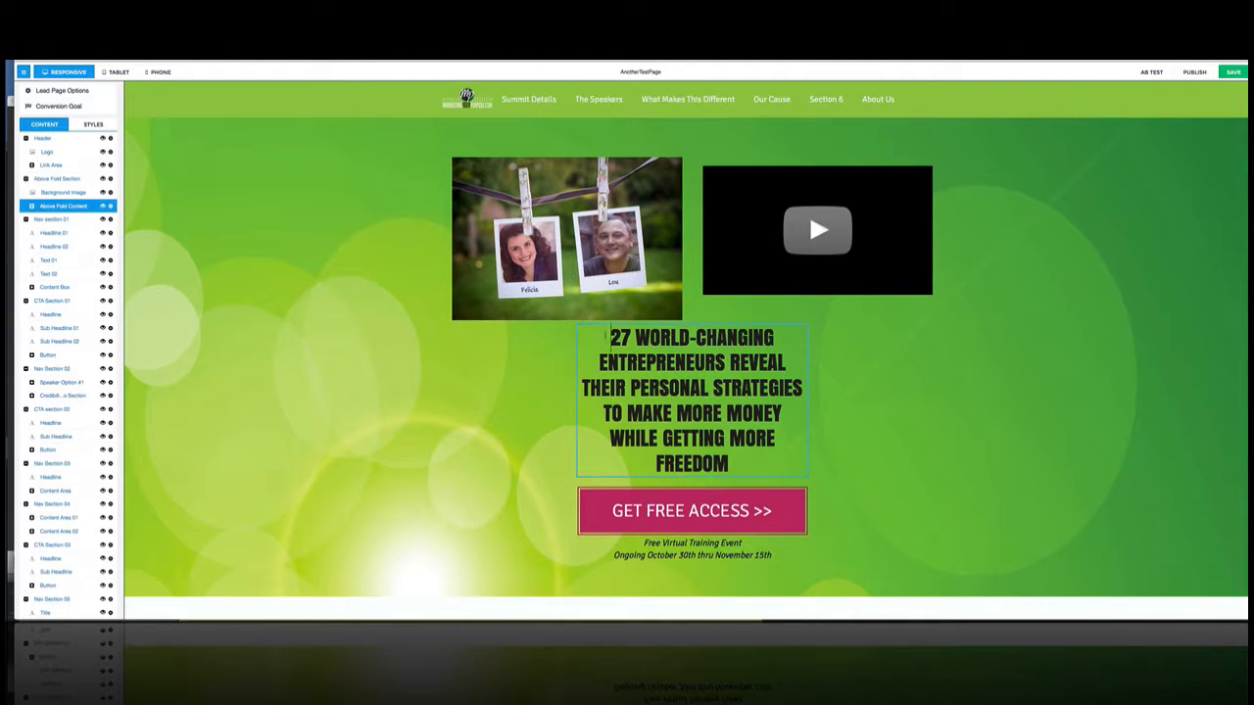
# - Replace the headline above the GET FREE ACCESS button with "CRANK OUT 30 VIDEOS IN 30 DAYS!"
pyautogui.moveTo(609, 338); pyautogui.dragTo(740, 462)
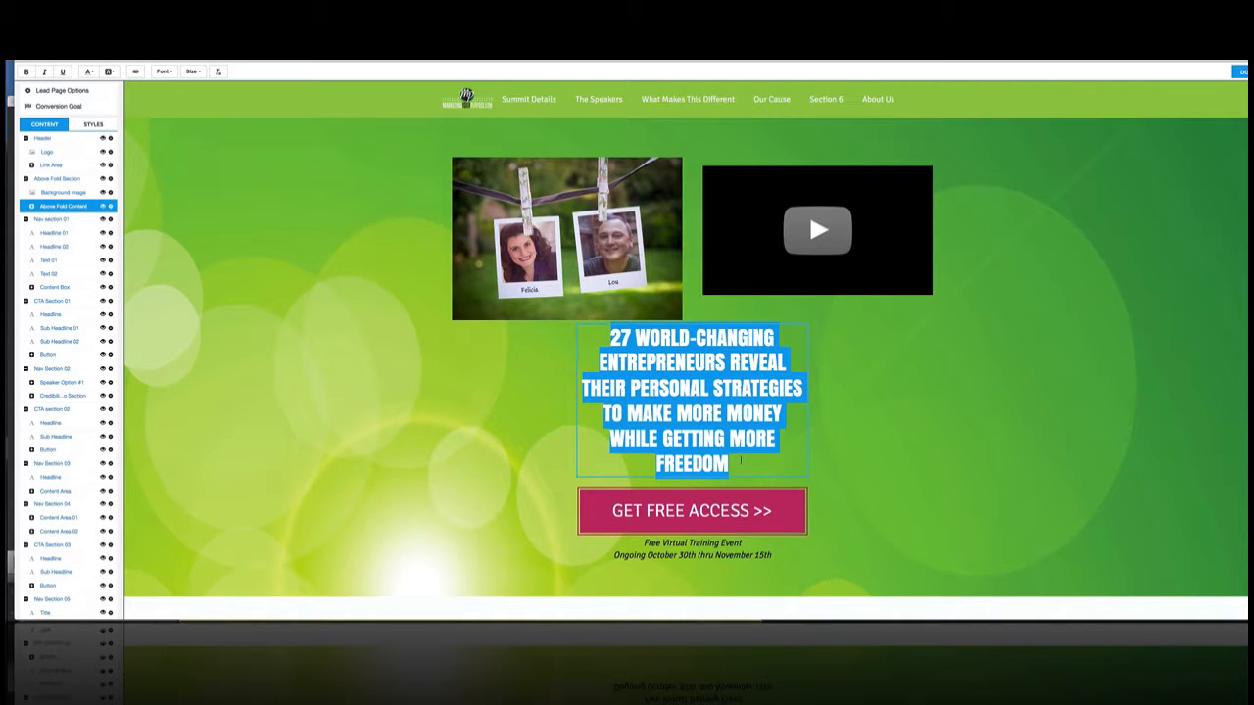
pyautogui.write('CRANK OUT')
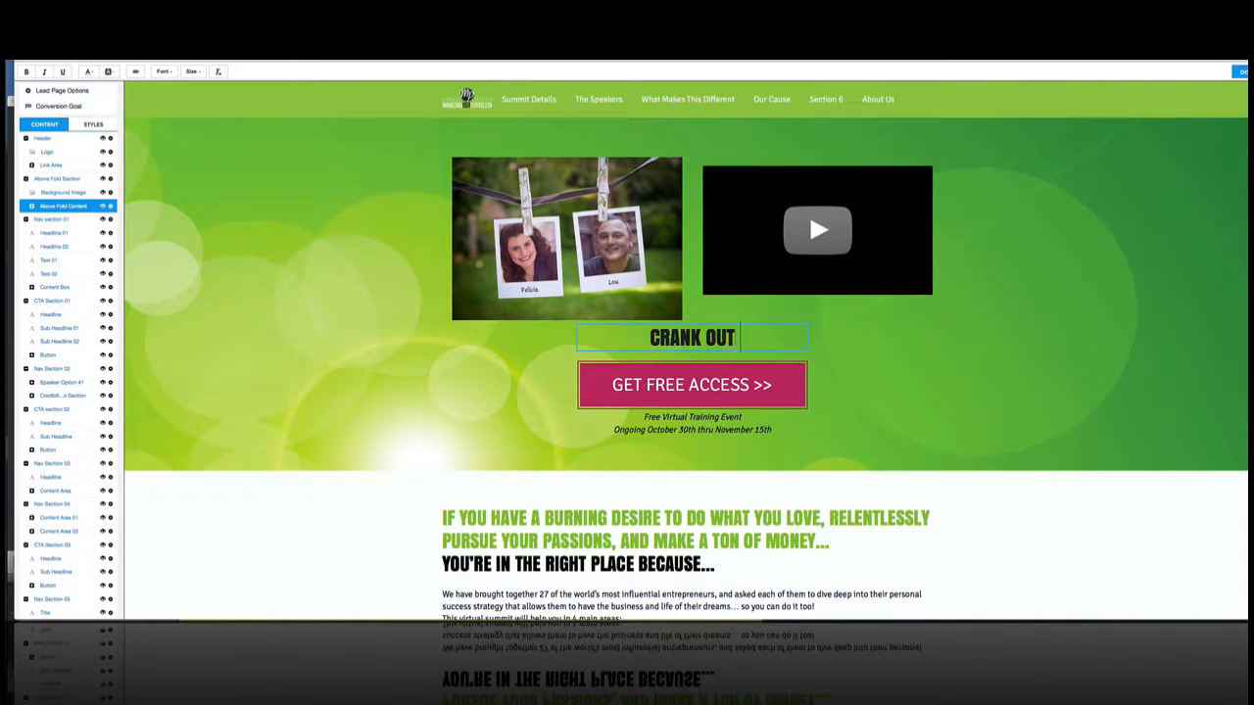
pyautogui.write(' 30 VIDEOS')
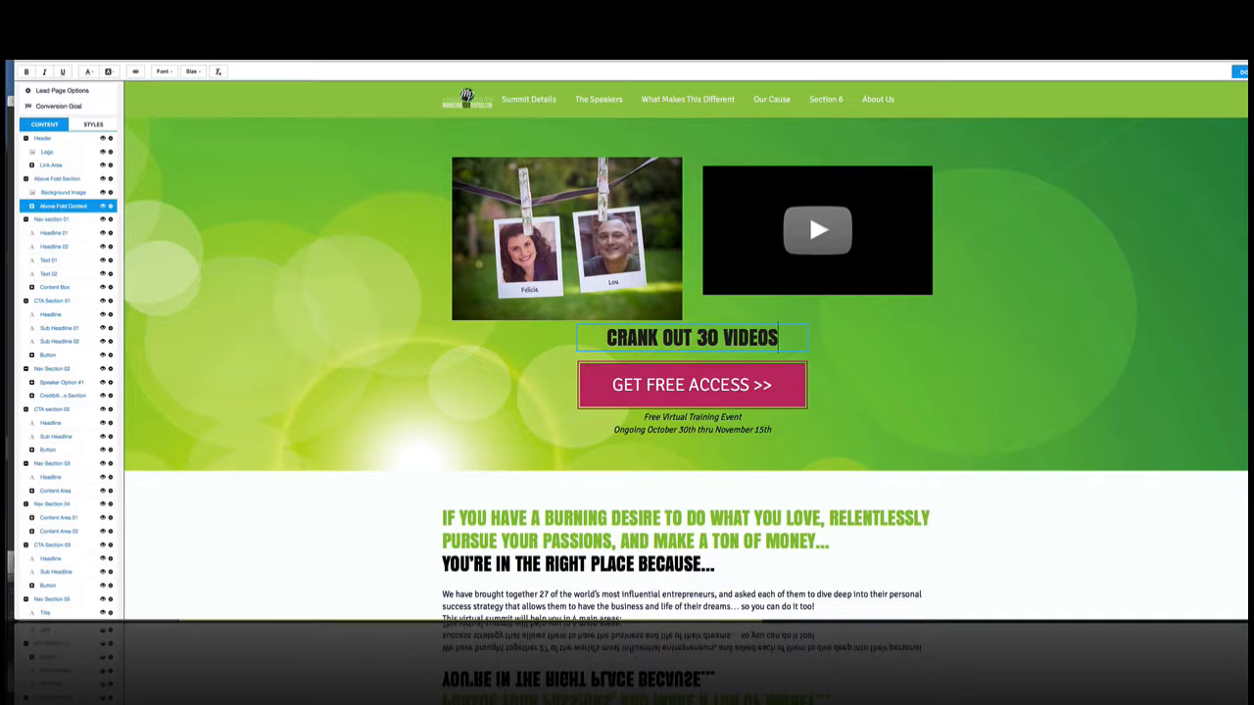
pyautogui.write(' IN')
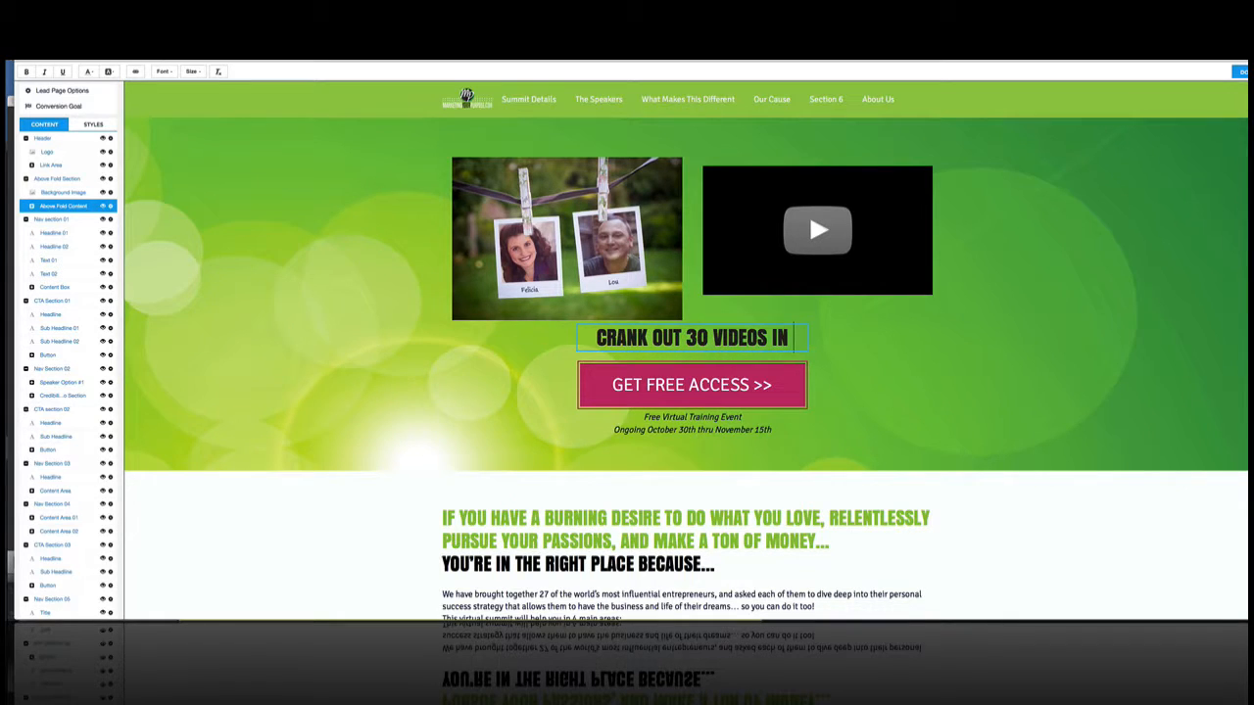
pyautogui.write(' 30 VID')
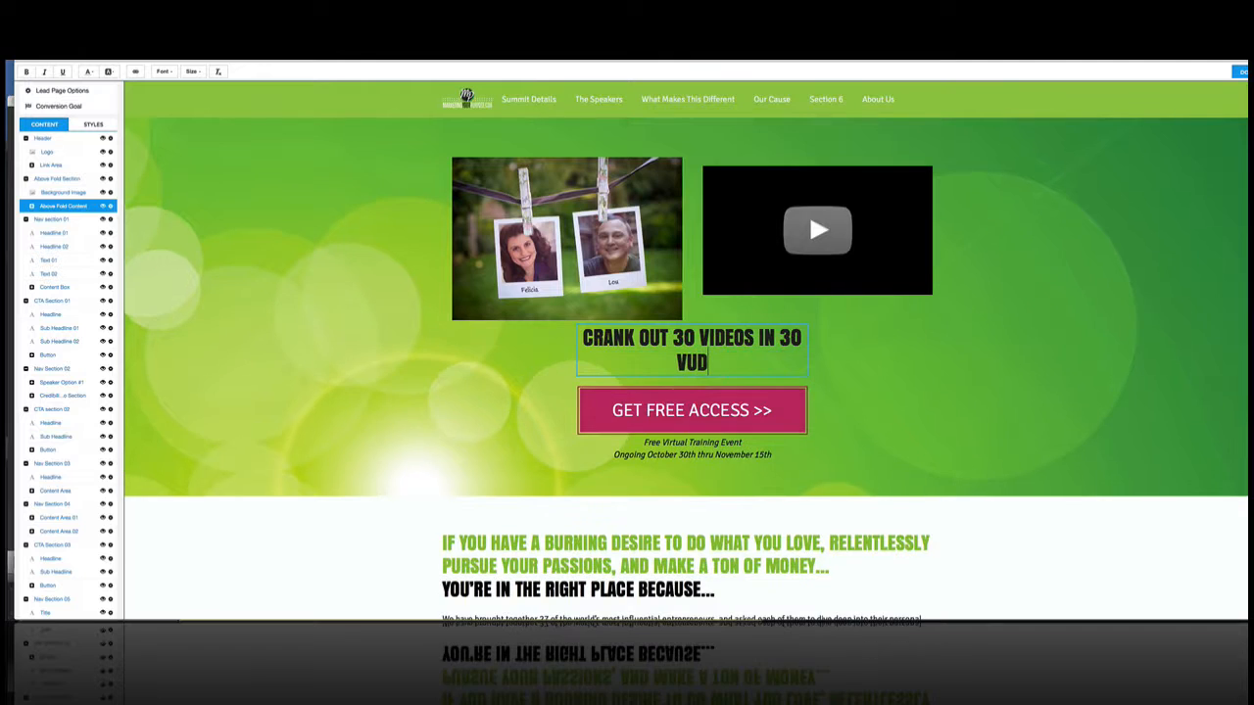
pyautogui.press('BackSpace')
pyautogui.press('BackSpace')
pyautogui.press('BackSpace')
pyautogui.write('DAYS!')
# - Browse the fonts for the new headline without choosing one, try size 48, and set its font size to 36
pyautogui.moveTo(716, 364); pyautogui.dragTo(576, 342)
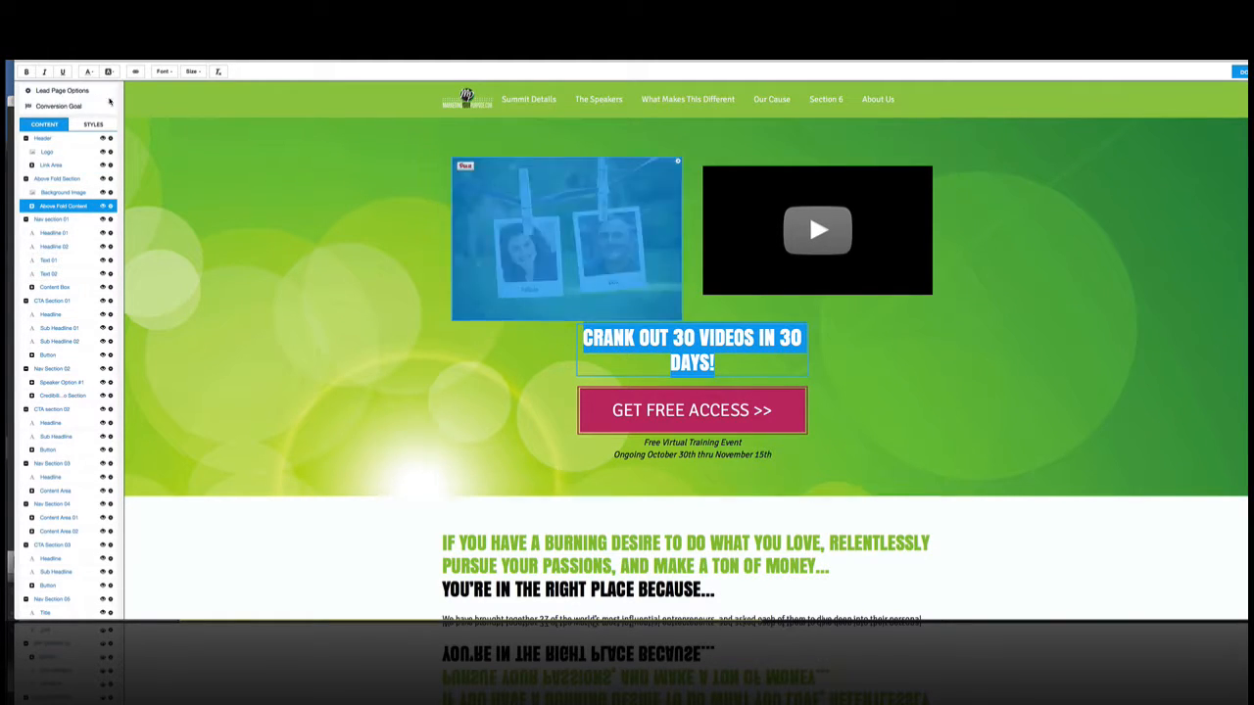
pyautogui.click(164, 72)
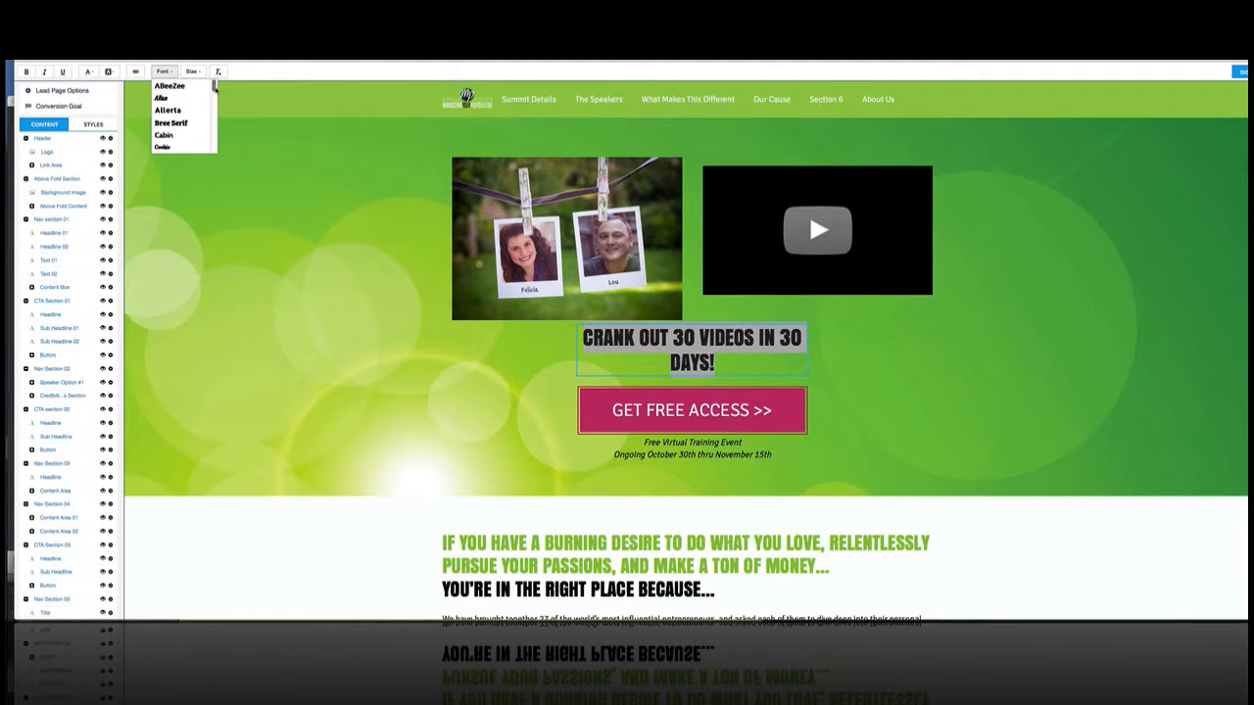
pyautogui.moveTo(213, 86); pyautogui.dragTo(209, 146)
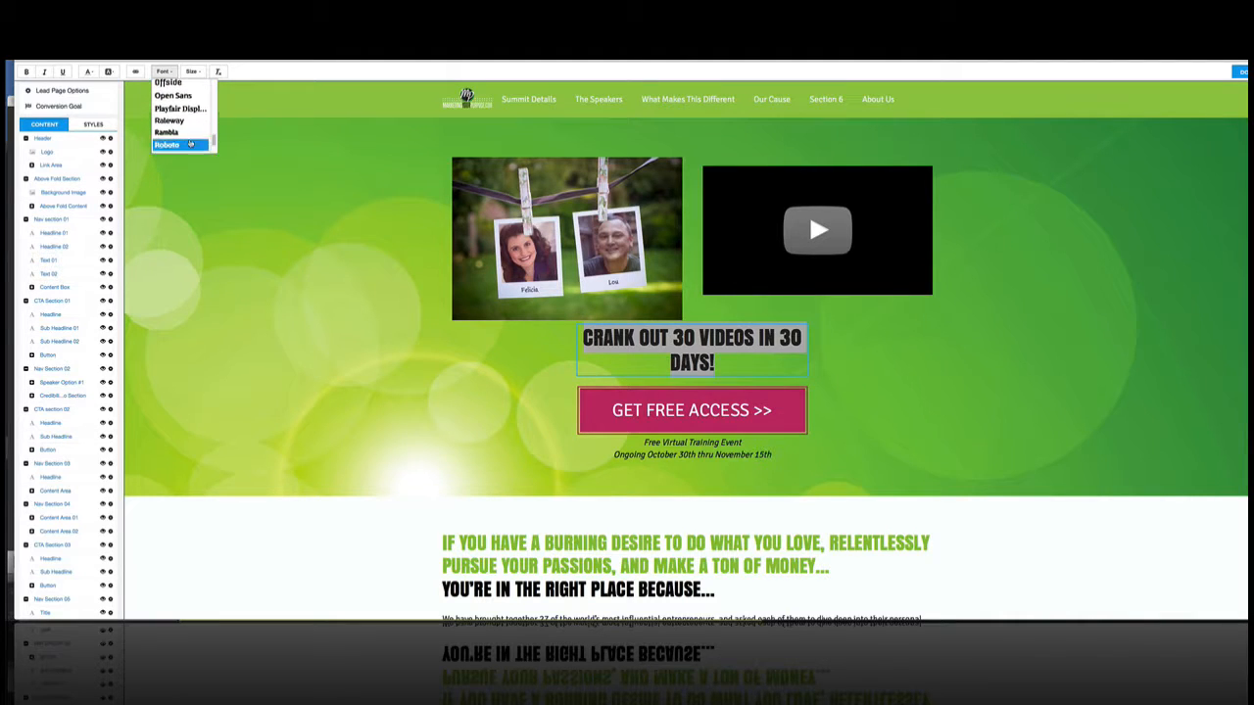
pyautogui.click(163, 72)
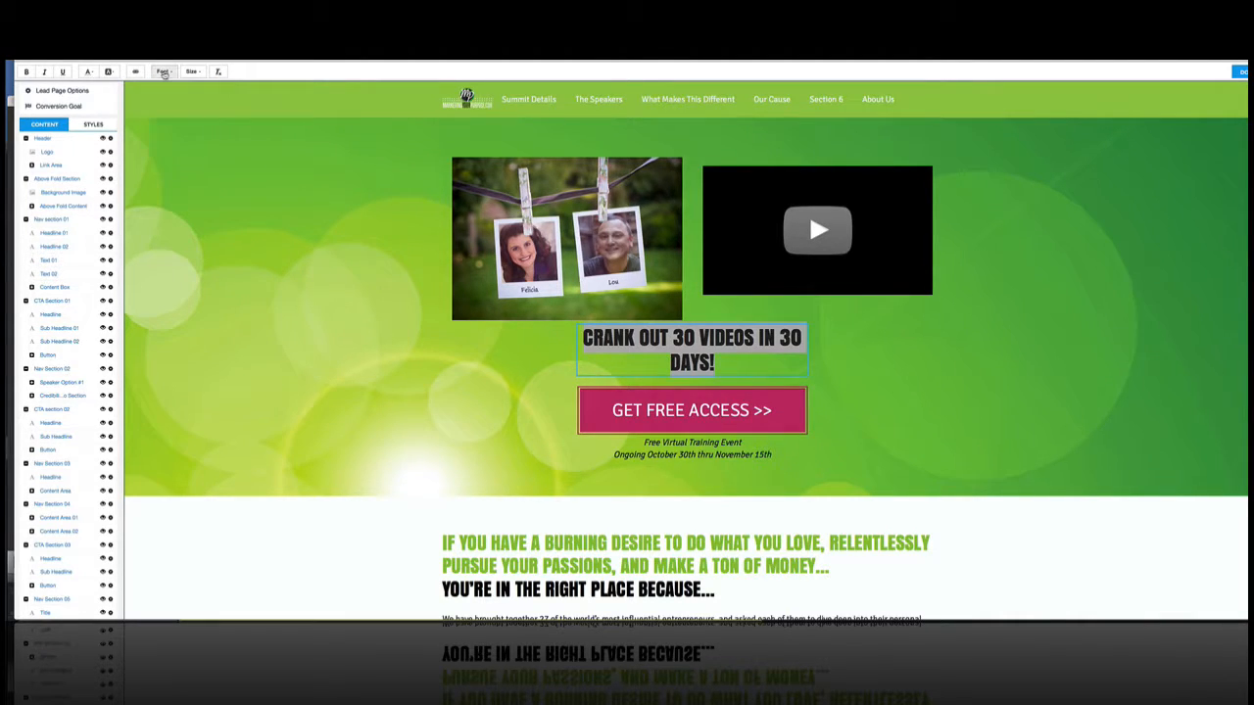
pyautogui.click(192, 72)
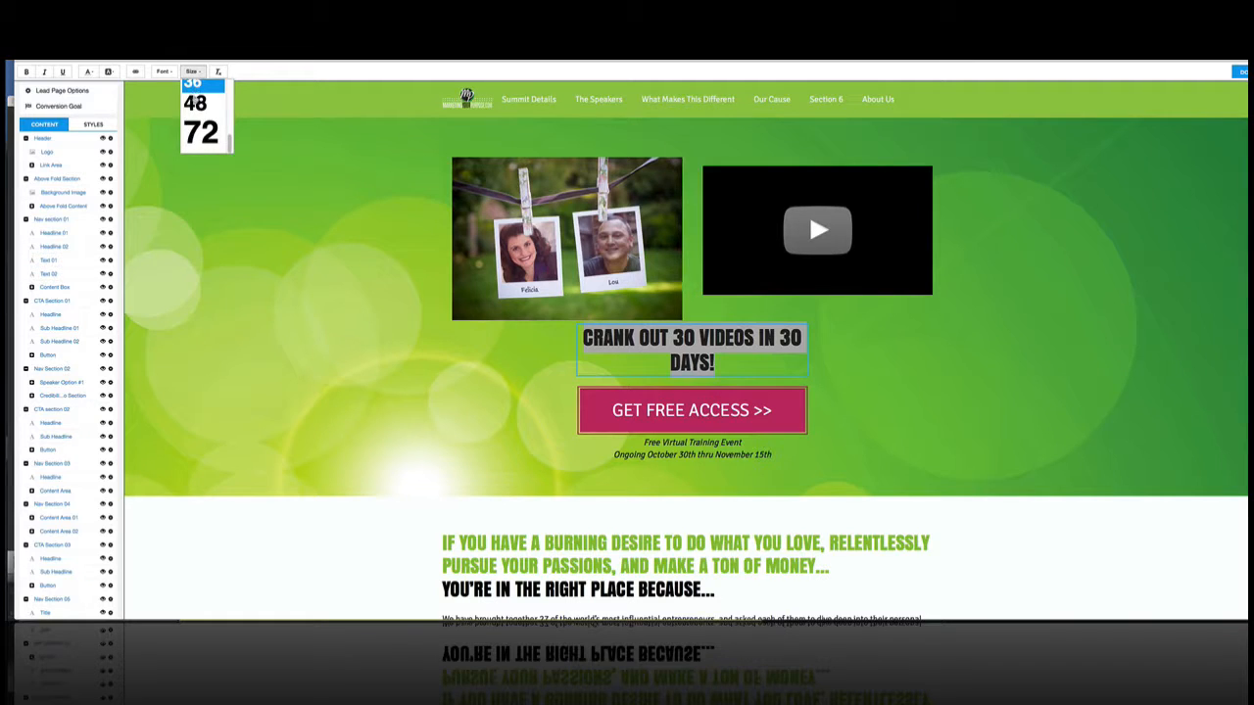
pyautogui.click(195, 104)
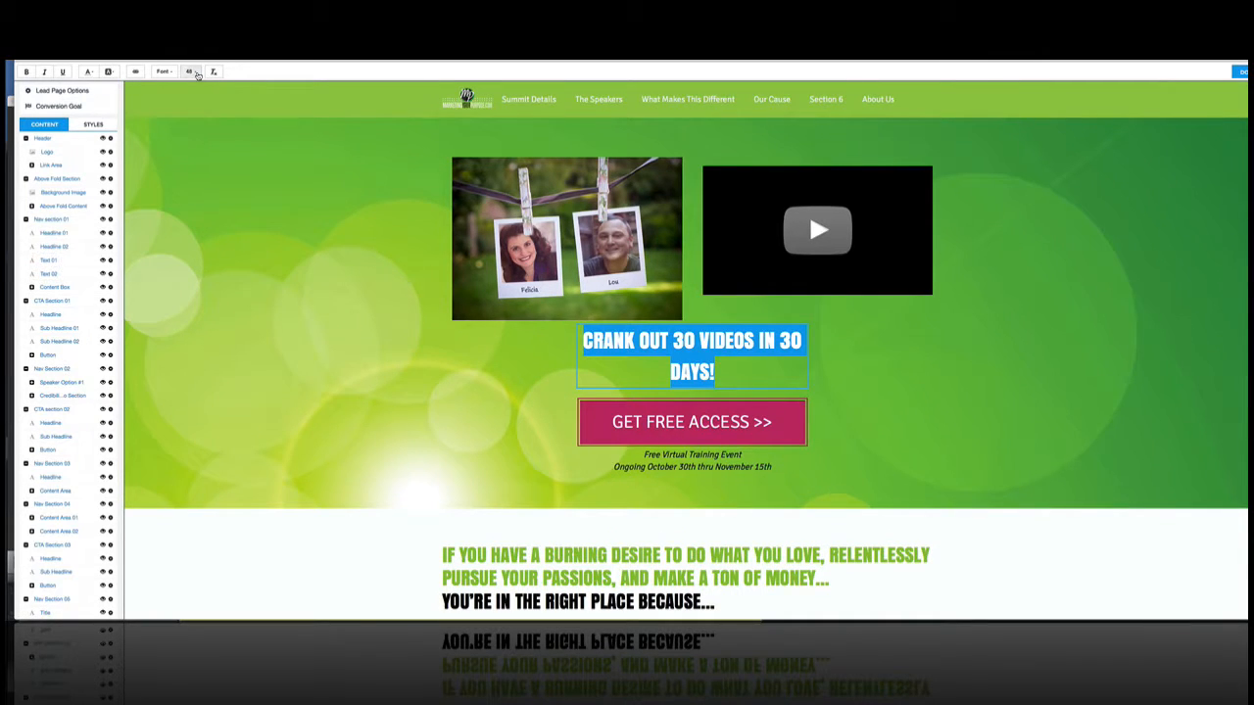
pyautogui.click(190, 72)
pyautogui.scroll(2, 201, 108)
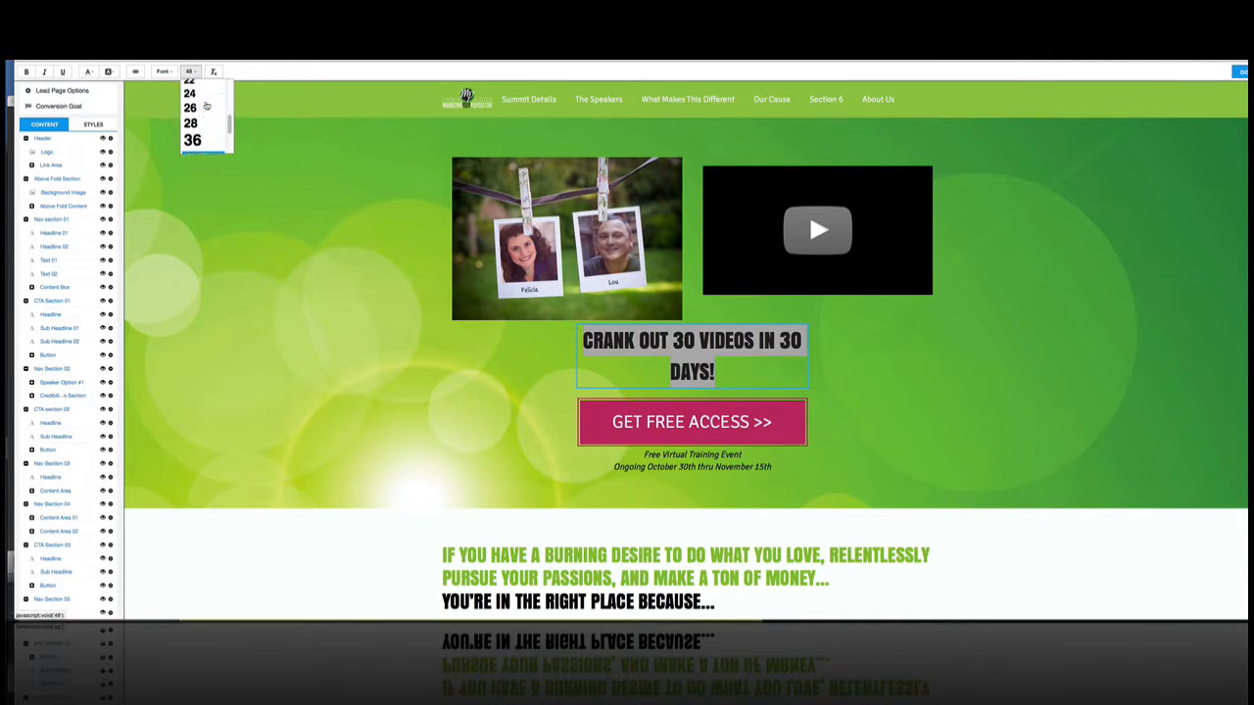
pyautogui.click(201, 129)
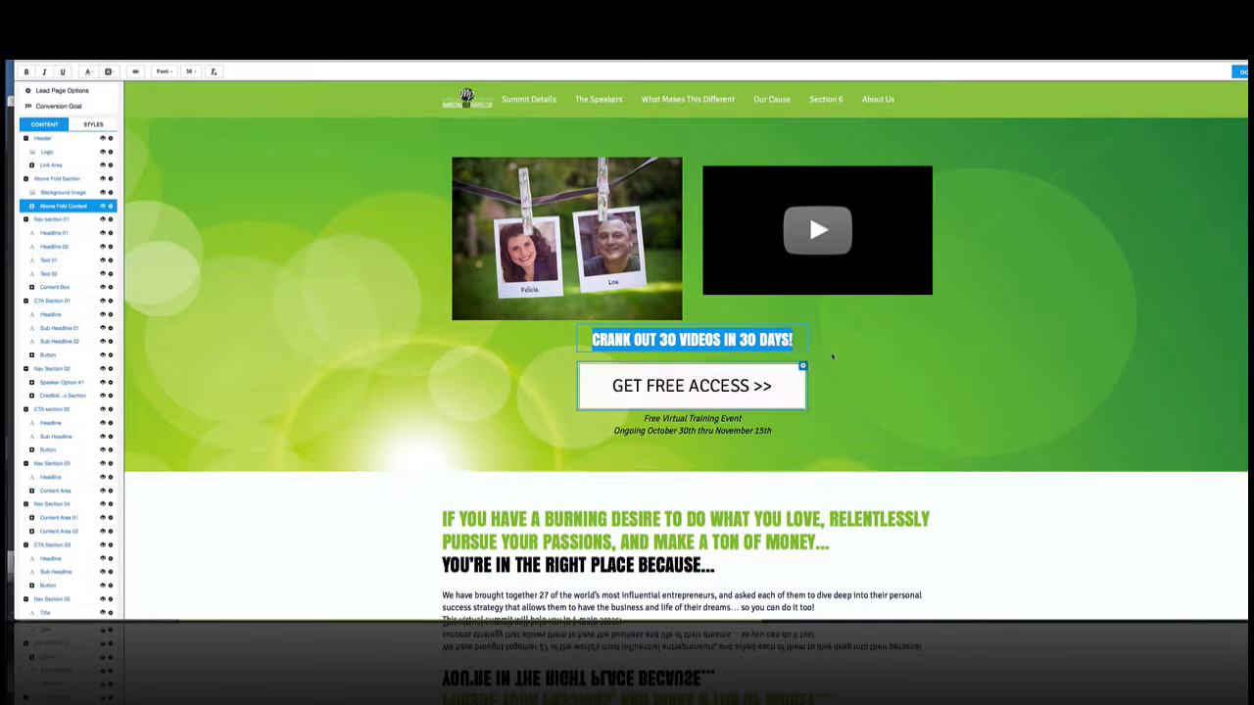
pyautogui.click(863, 356)
# - Open the LeadBox form attached to the GET FREE ACCESS button to check it, and close it
pyautogui.click(732, 394)
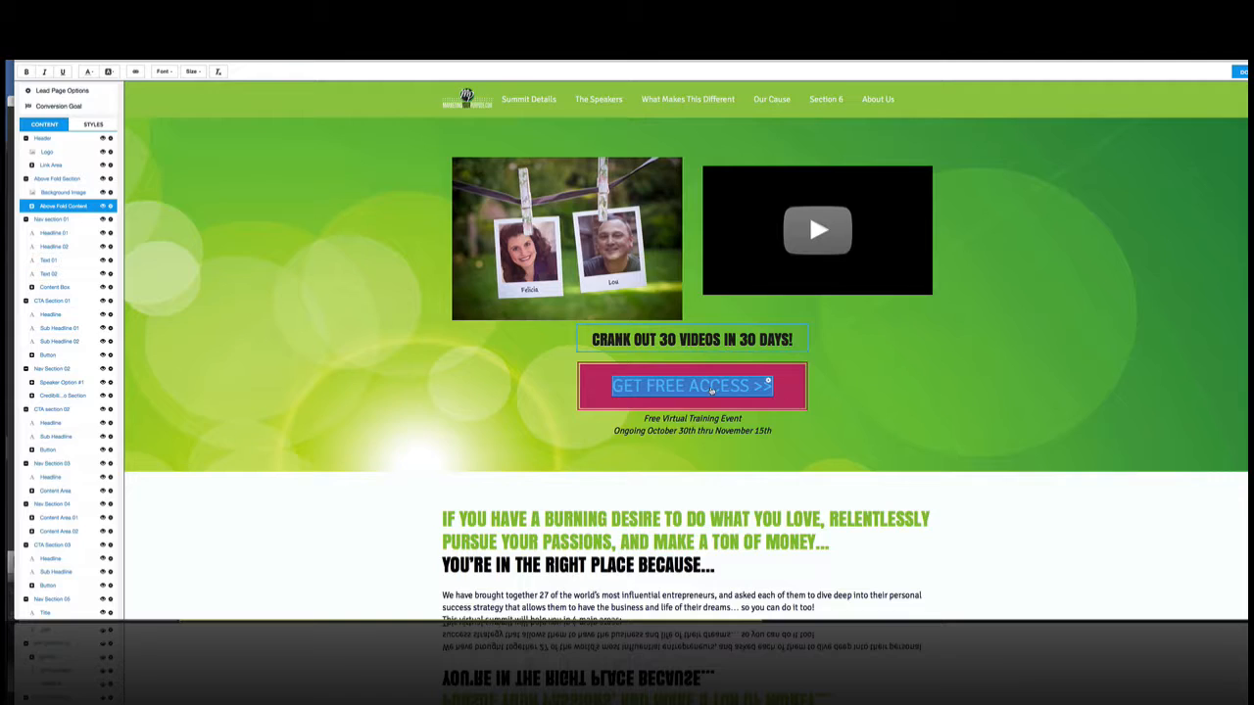
pyautogui.click(712, 390)
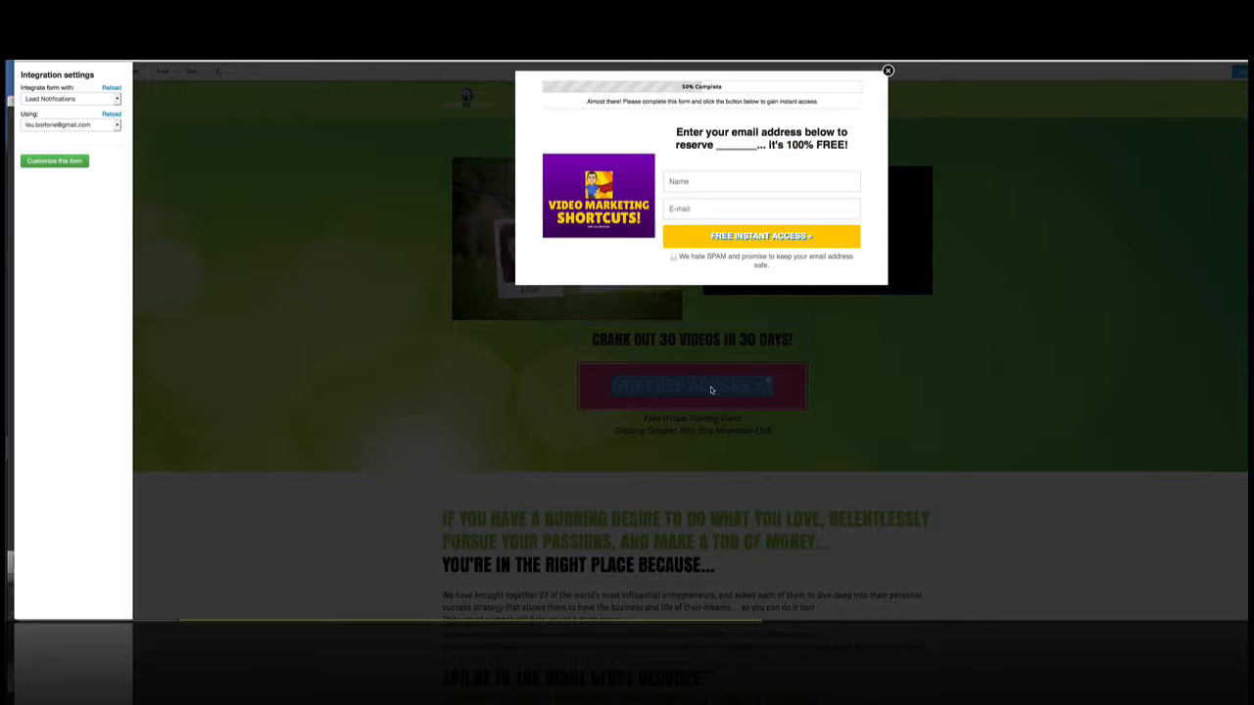
pyautogui.click(888, 71)
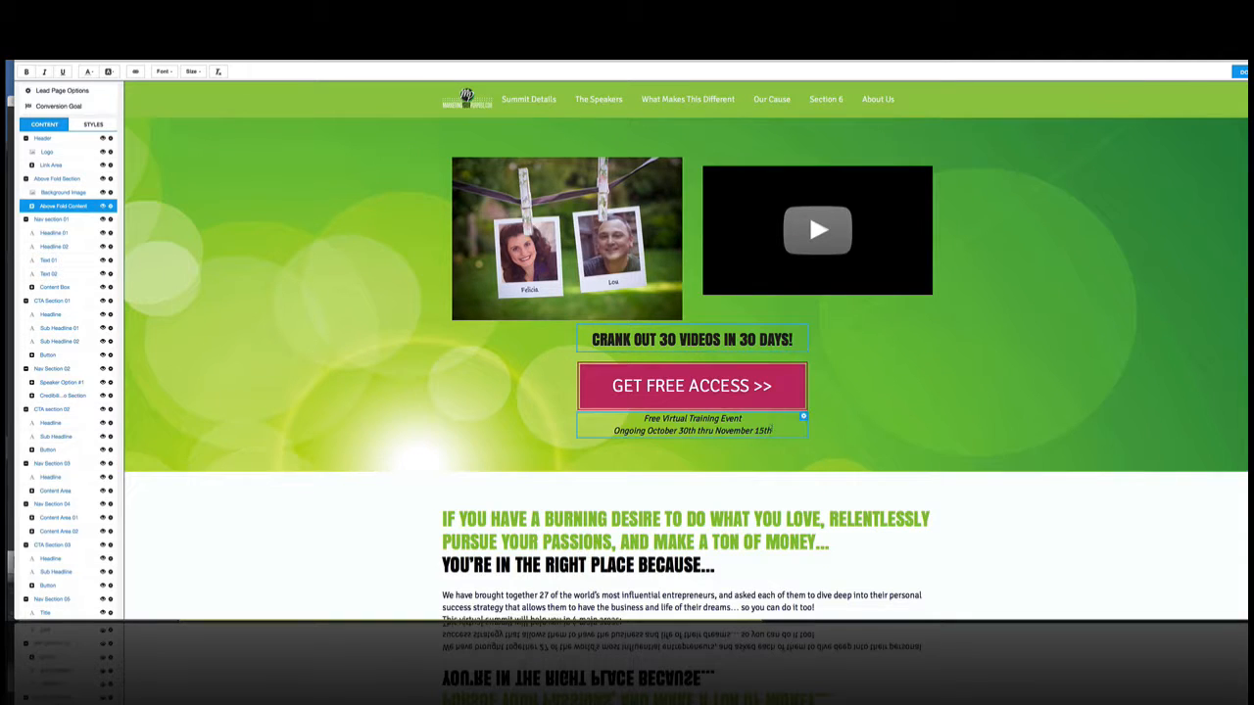
# - Review the editing options of the event date text under the button and look over the section below without changing anything
pyautogui.moveTo(772, 430); pyautogui.dragTo(616, 417)
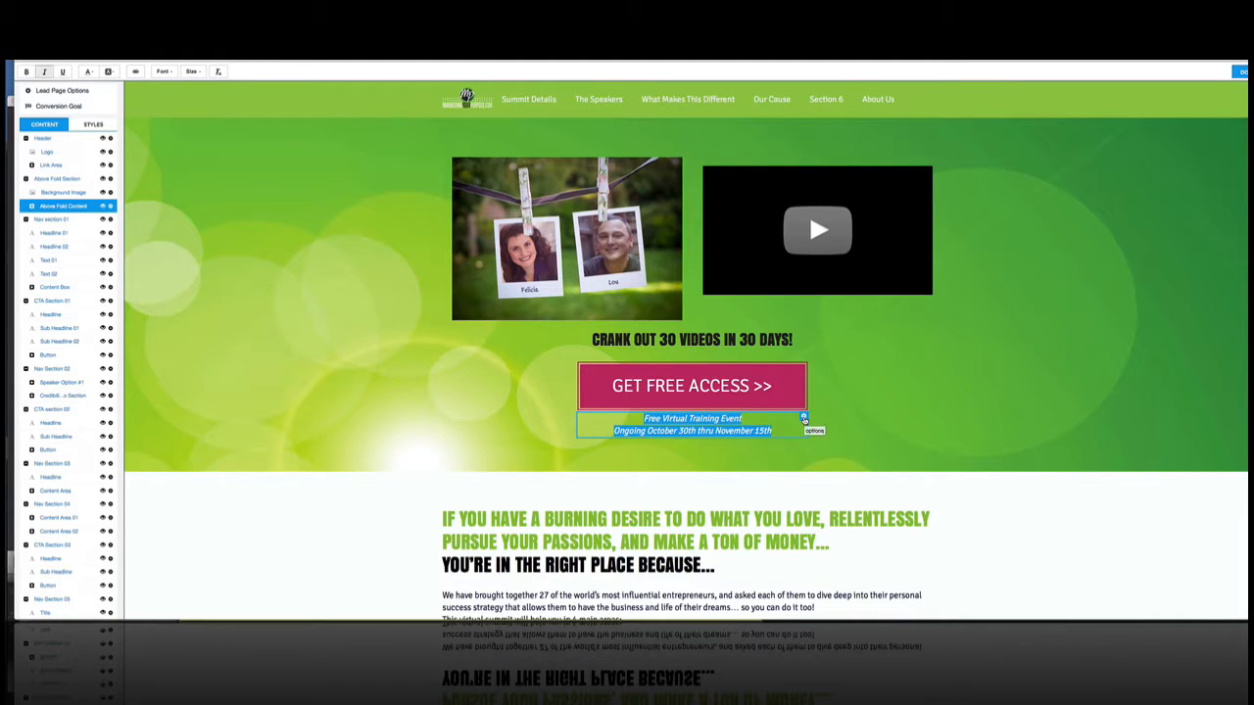
pyautogui.click(804, 418)
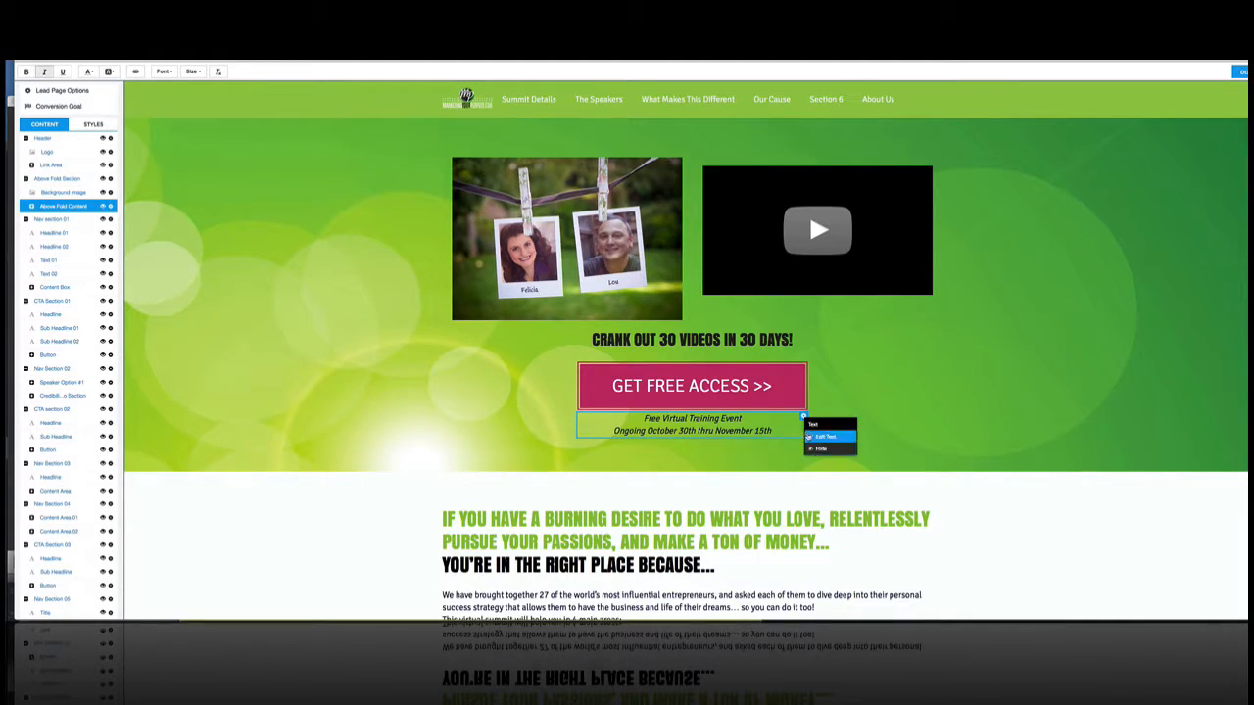
pyautogui.click(781, 423)
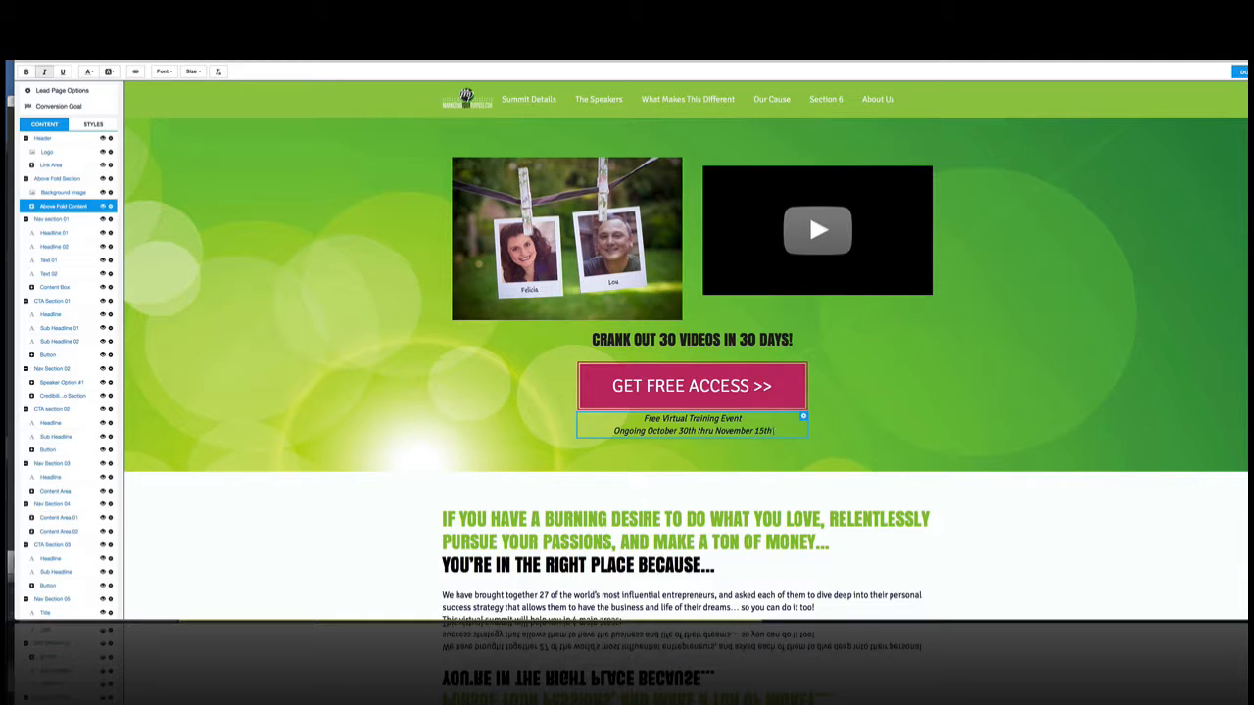
pyautogui.moveTo(775, 431); pyautogui.dragTo(594, 422)
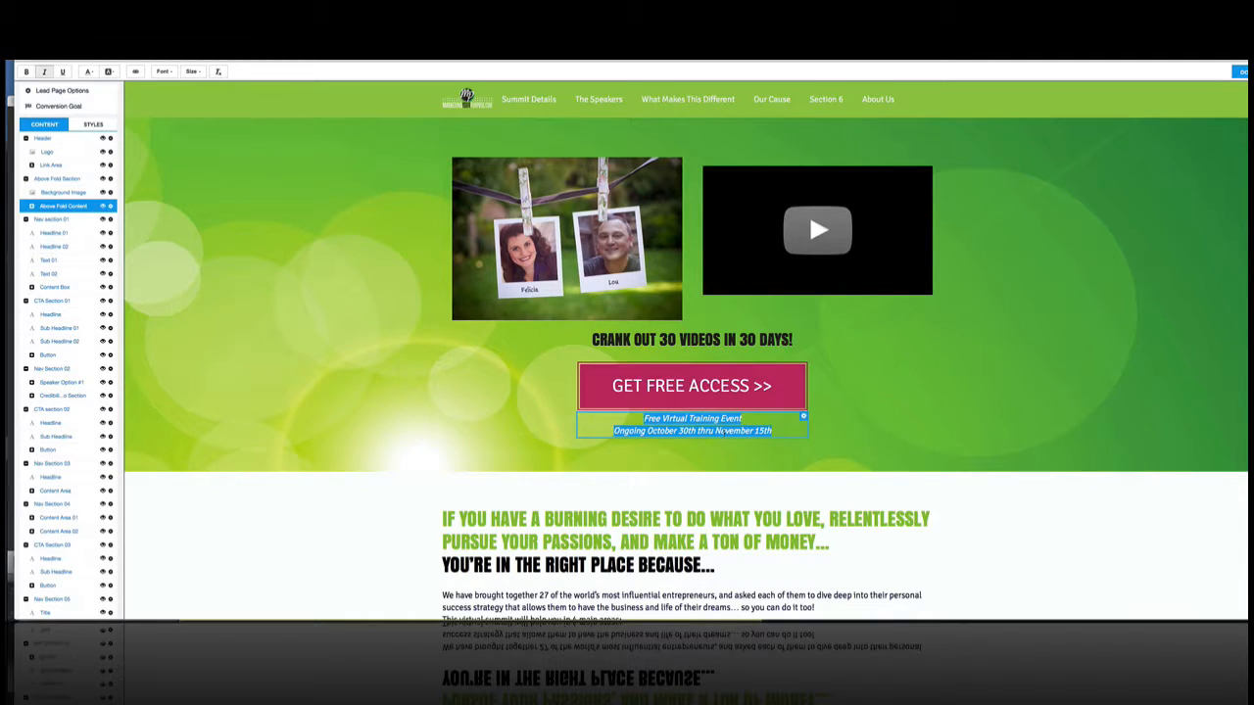
pyautogui.click(729, 430)
pyautogui.scroll(-3, 730, 429)
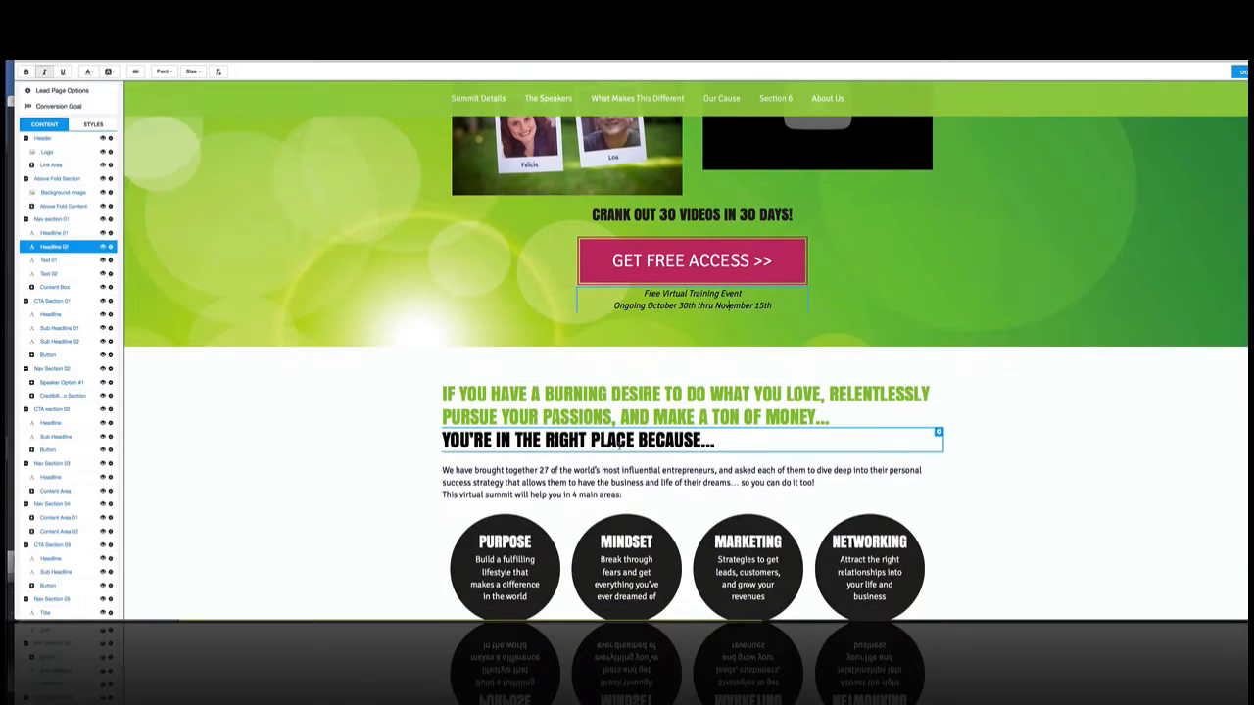
pyautogui.scroll(-6, 825, 425)
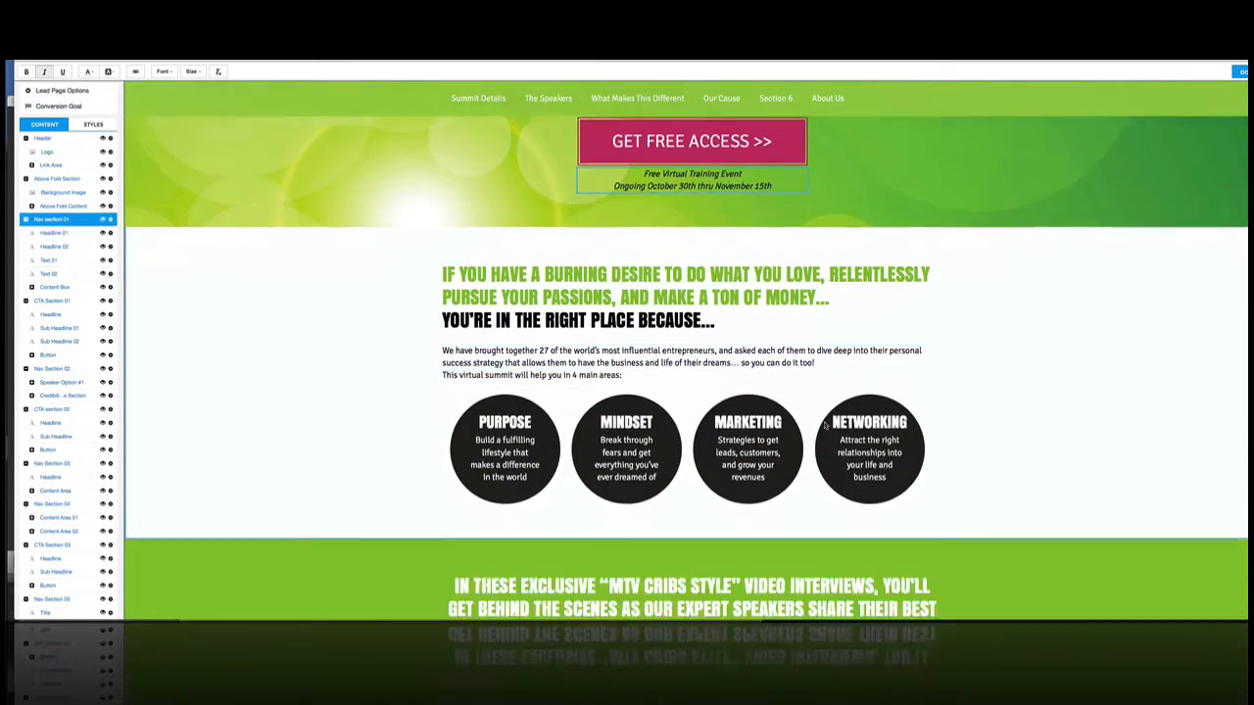
# - Look over the page sections down to the speaker photos and their matching entries in the page's content outline
pyautogui.scroll(-12, 825, 425)
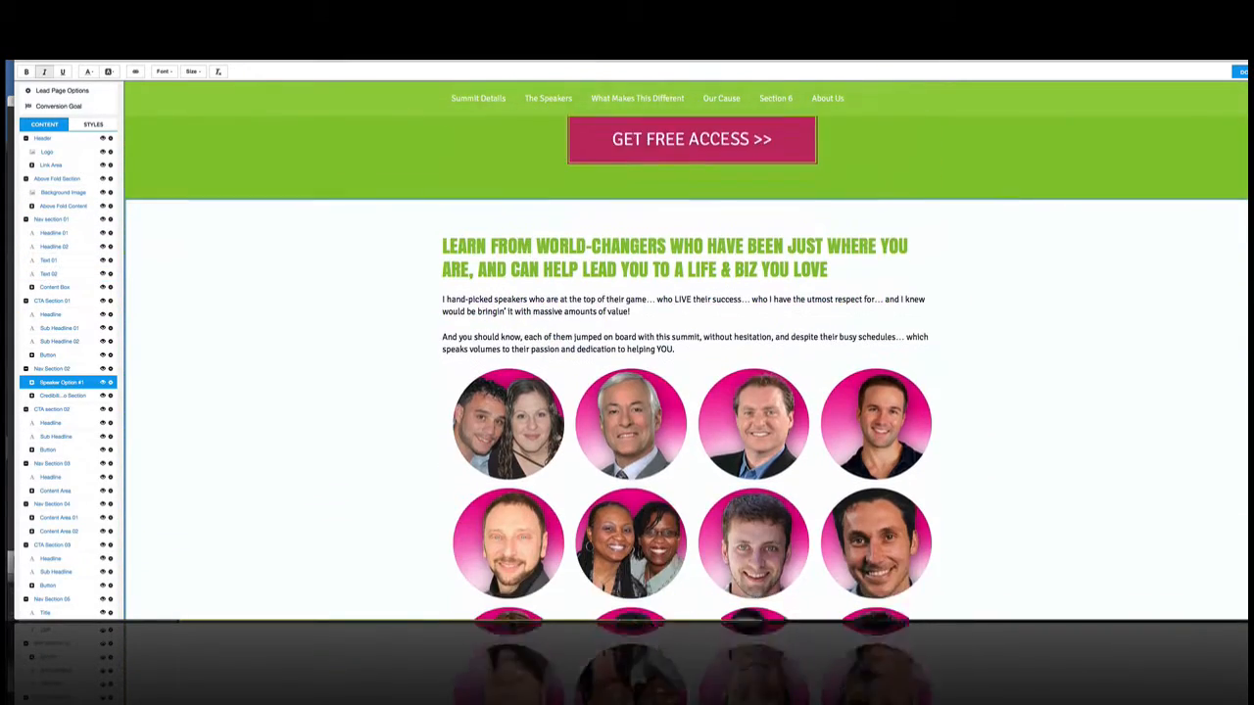
pyautogui.scroll(8, 828, 426)
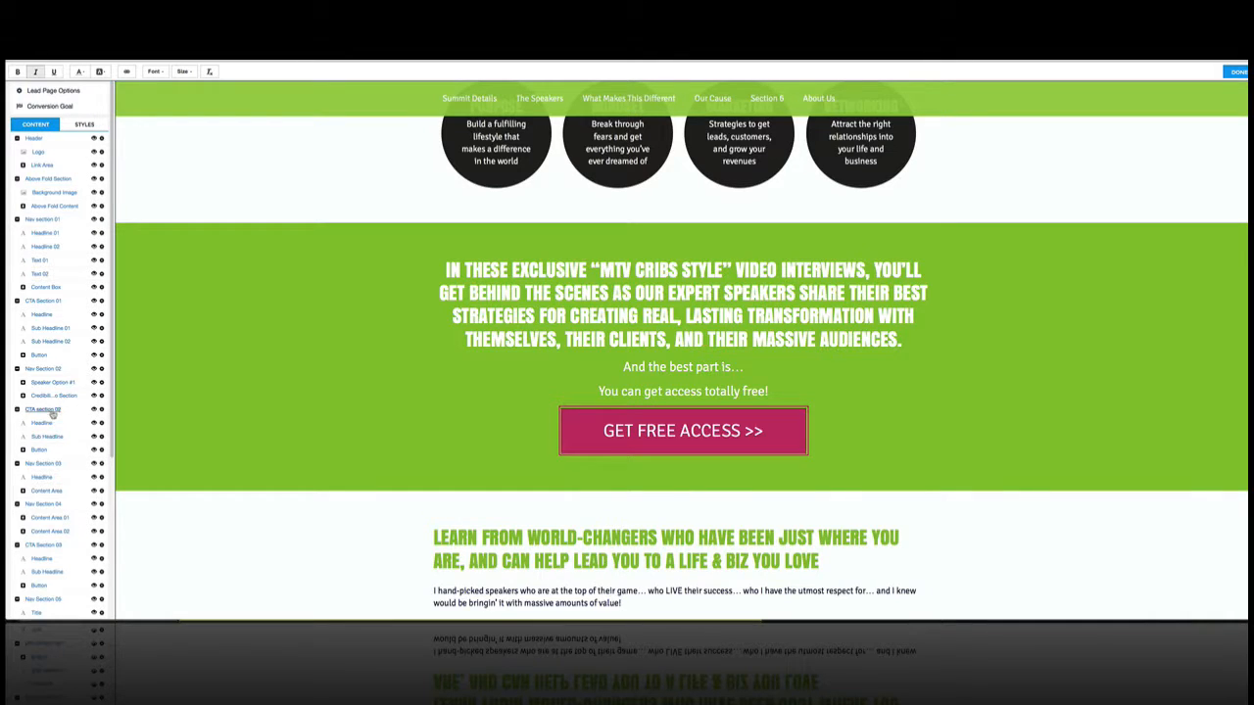
pyautogui.scroll(-1, 74, 459)
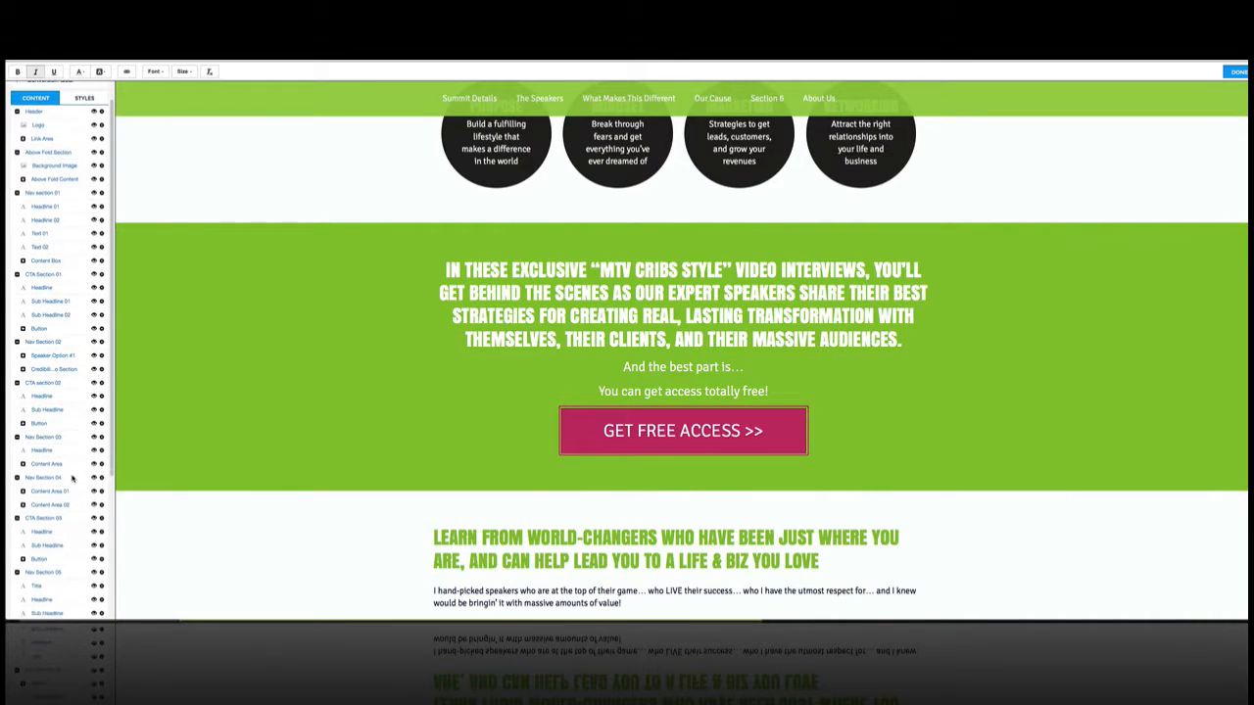
pyautogui.scroll(-5, 242, 419)
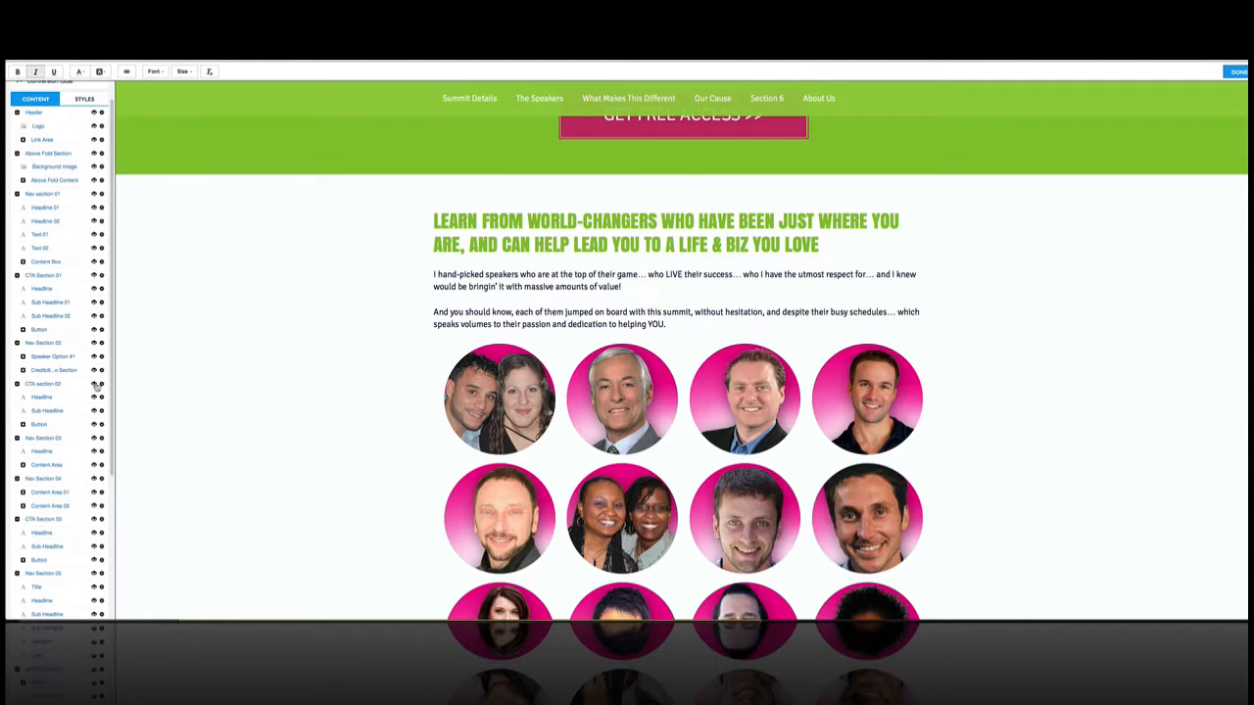
pyautogui.scroll(1, 94, 388)
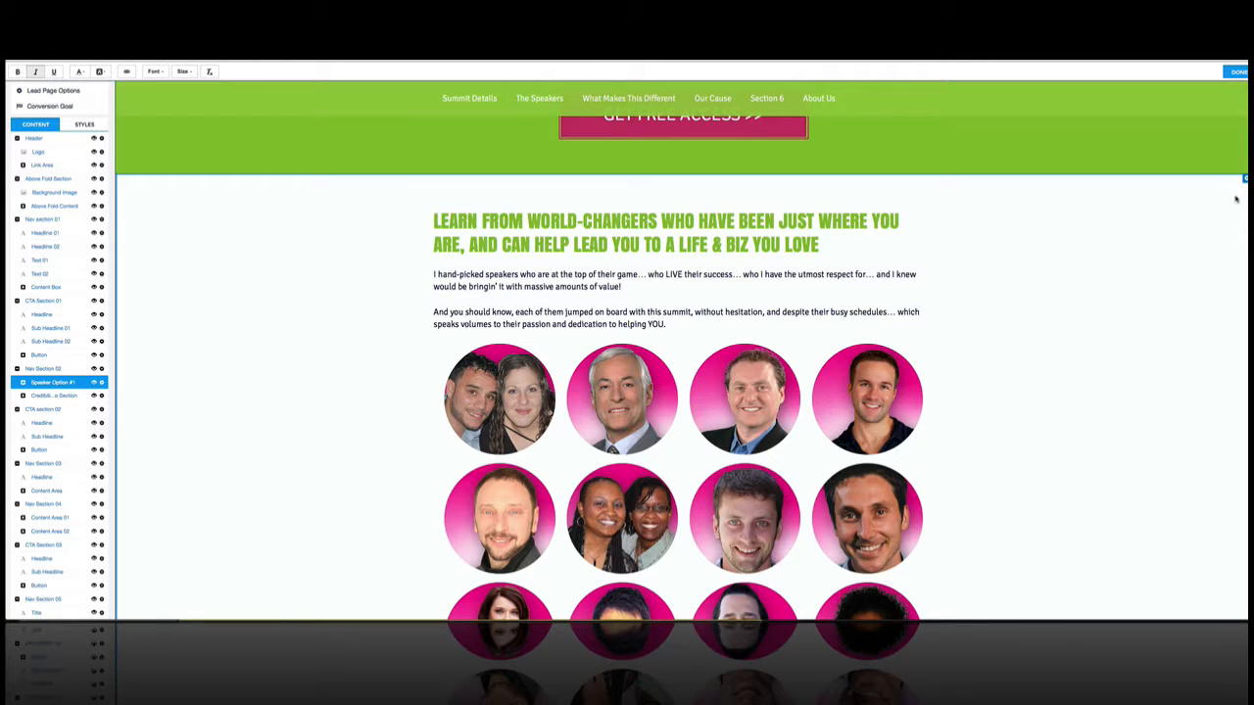
# - Hide Nav section 01 with the four black circles and restore its visibility
pyautogui.scroll(10, 1235, 199)
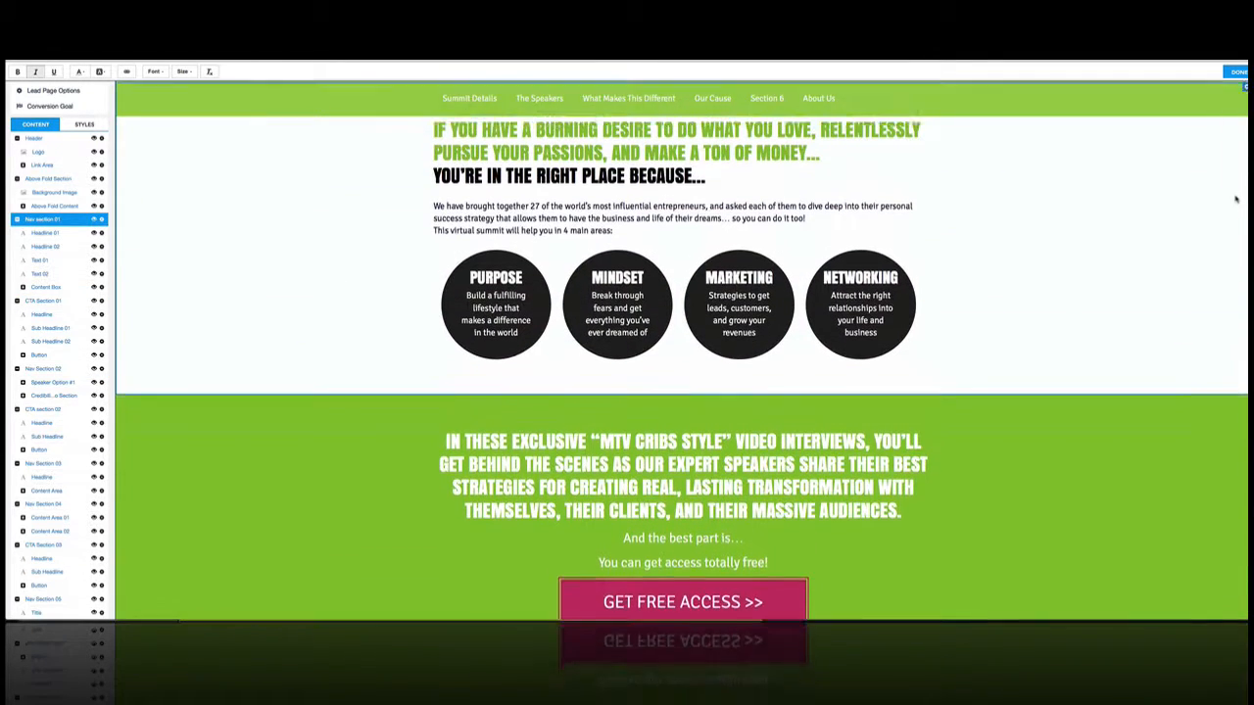
pyautogui.scroll(1, 1235, 199)
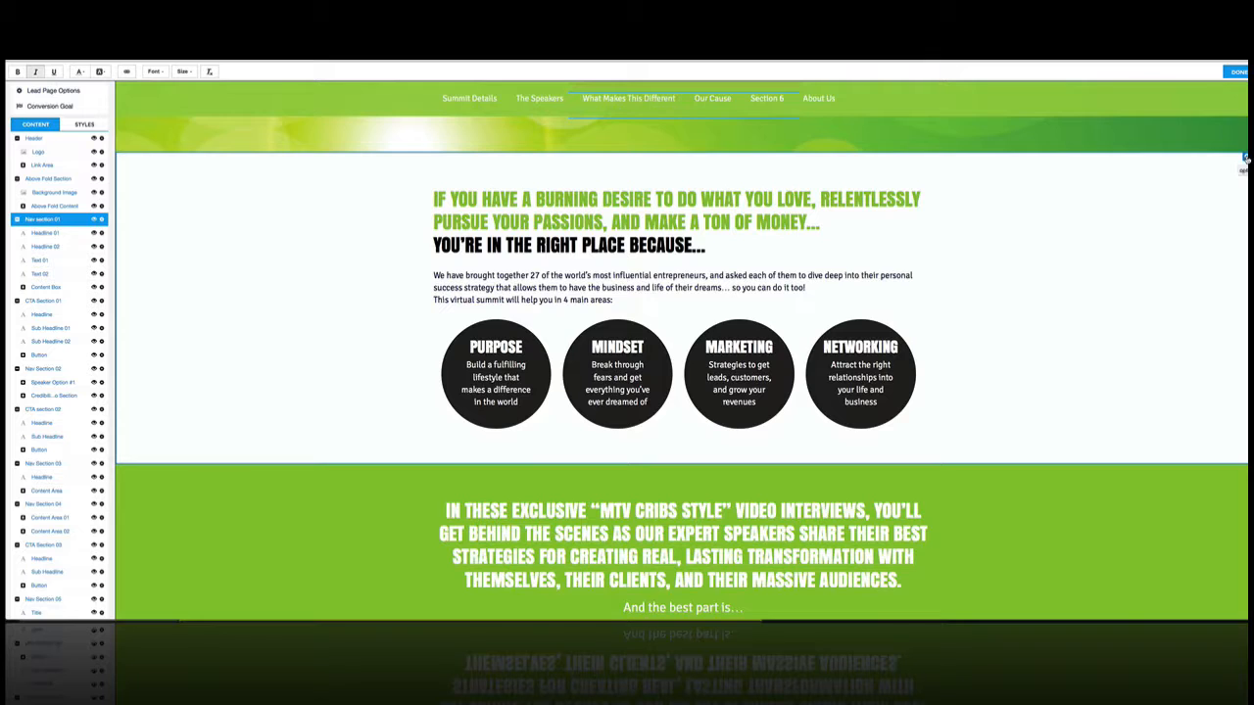
pyautogui.click(1245, 156)
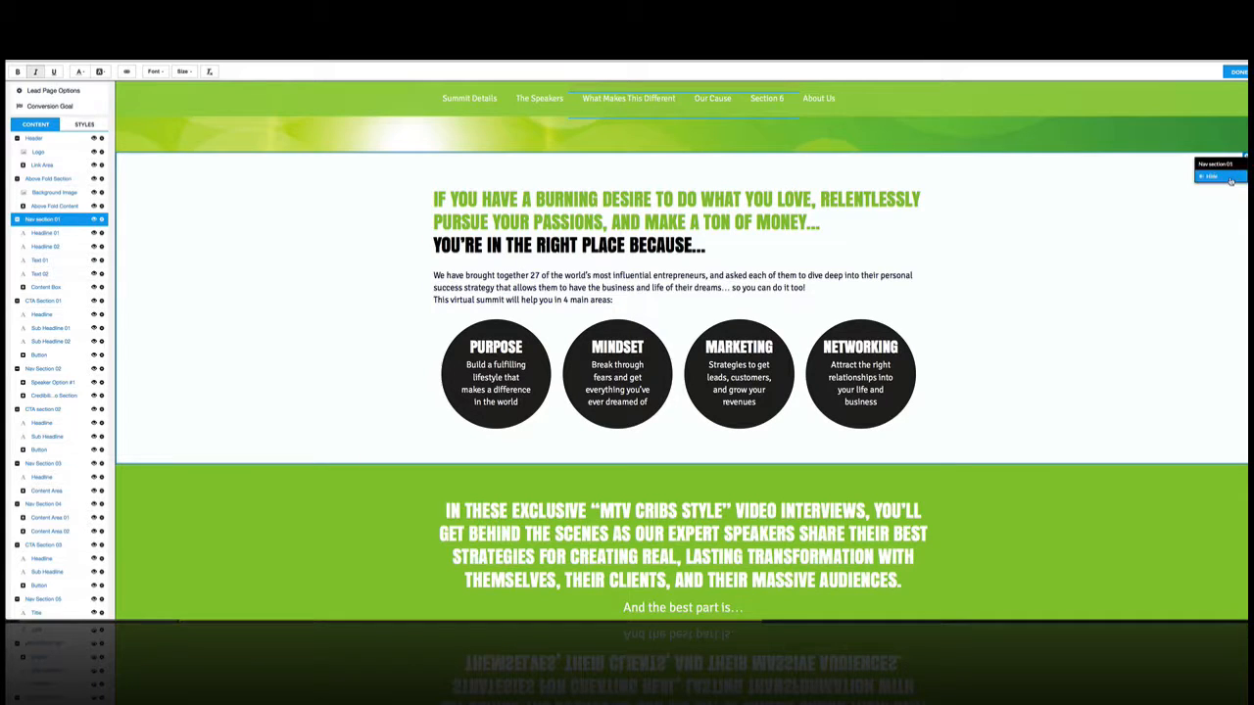
pyautogui.click(1230, 177)
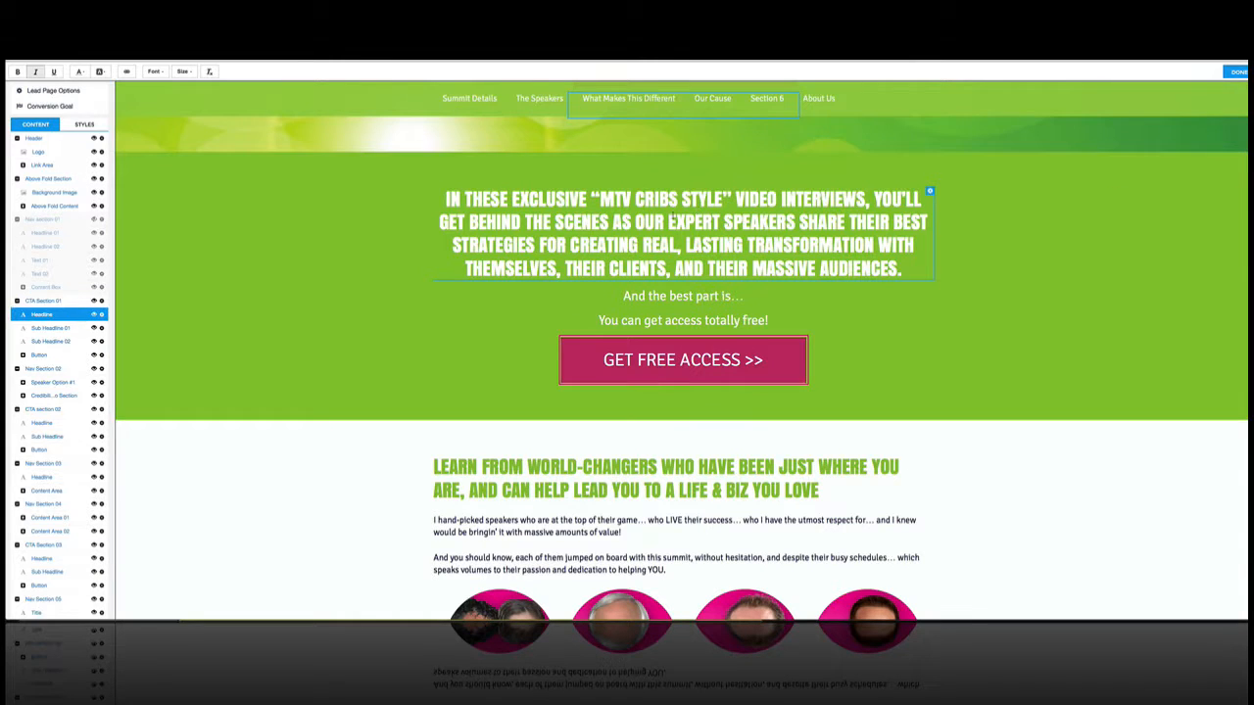
pyautogui.click(96, 223)
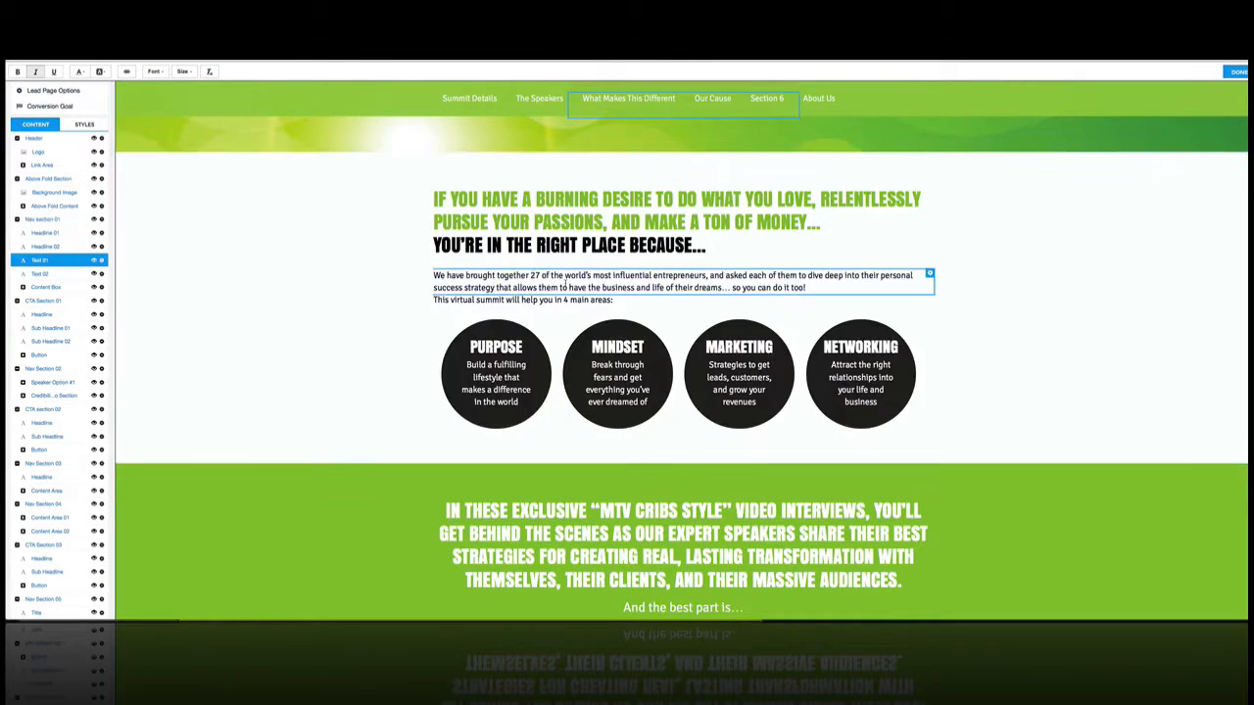
# - Select the whole text of the black headline "YOU'RE IN THE RIGHT PLACE BECAUSE…"
pyautogui.scroll(2, 565, 286)
pyautogui.scroll(1, 686, 372)
pyautogui.click(703, 375)
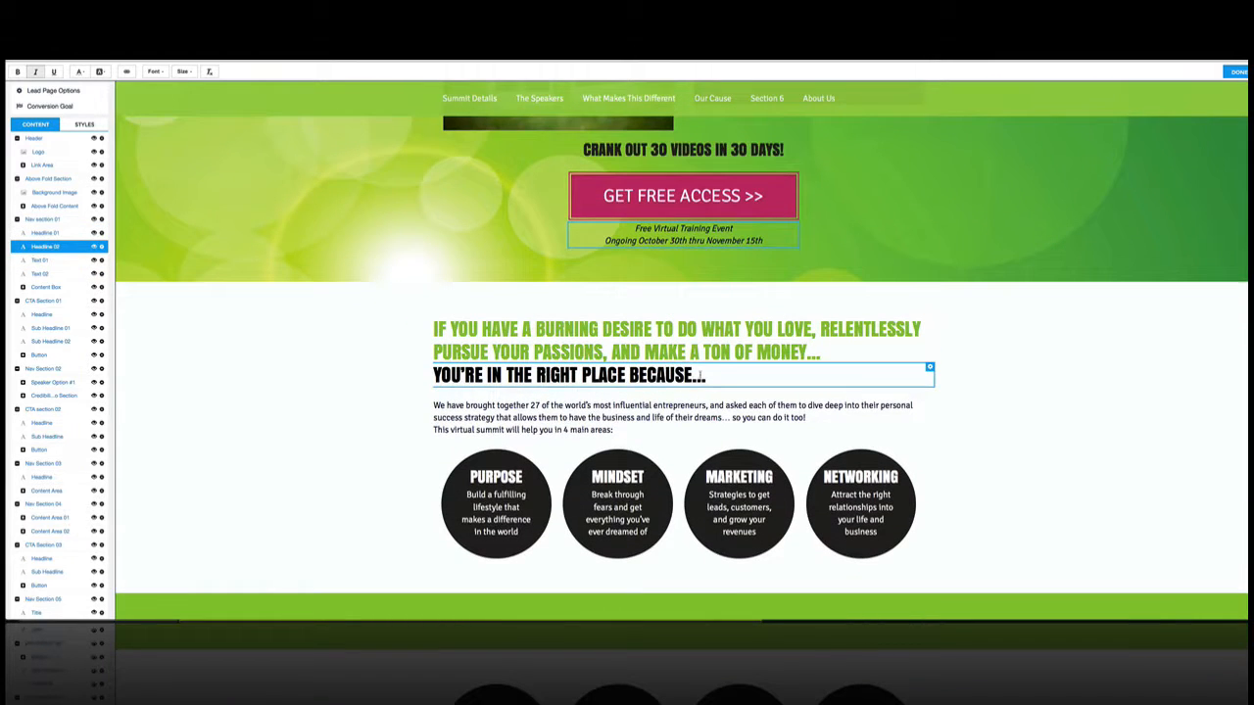
pyautogui.moveTo(705, 375); pyautogui.dragTo(432, 375)
# - Open the options of the video placeholder beside the photo and select the iframe embed code of the "Shakey Cam Syndrome" video on YouTube
pyautogui.scroll(4, 529, 346)
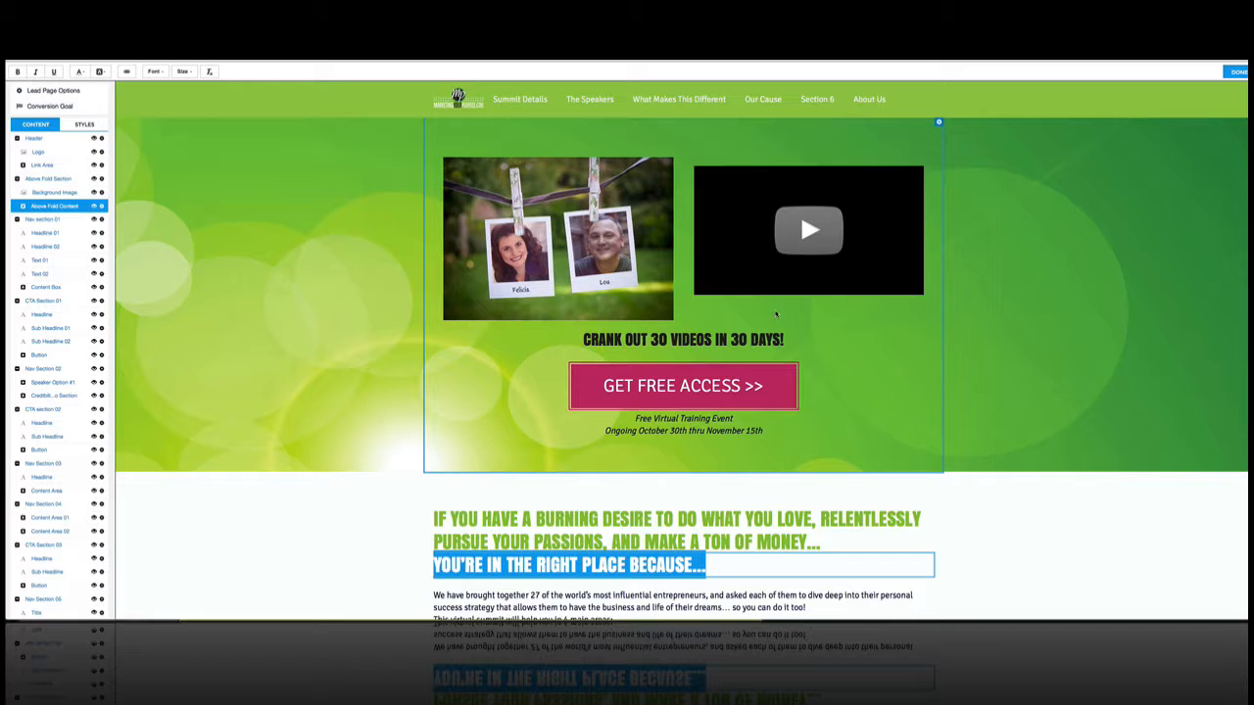
pyautogui.scroll(-1, 783, 284)
pyautogui.scroll(1, 789, 253)
pyautogui.click(802, 247)
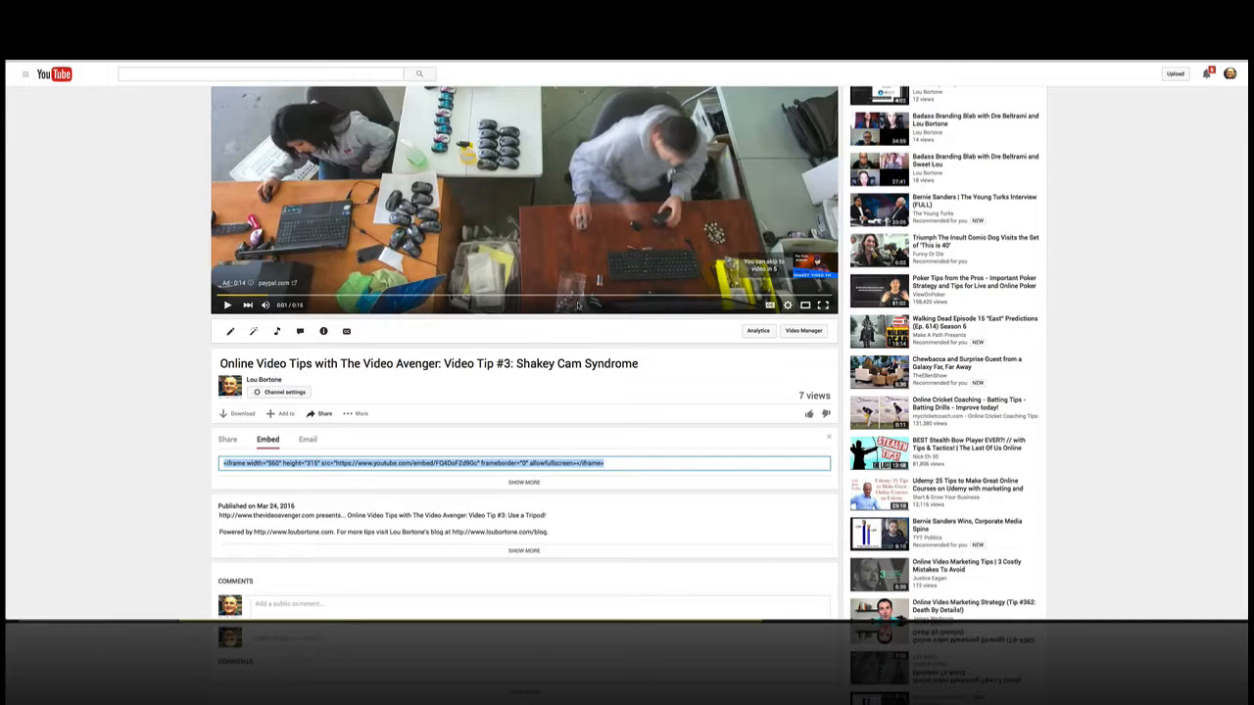
pyautogui.scroll(1, 578, 305)
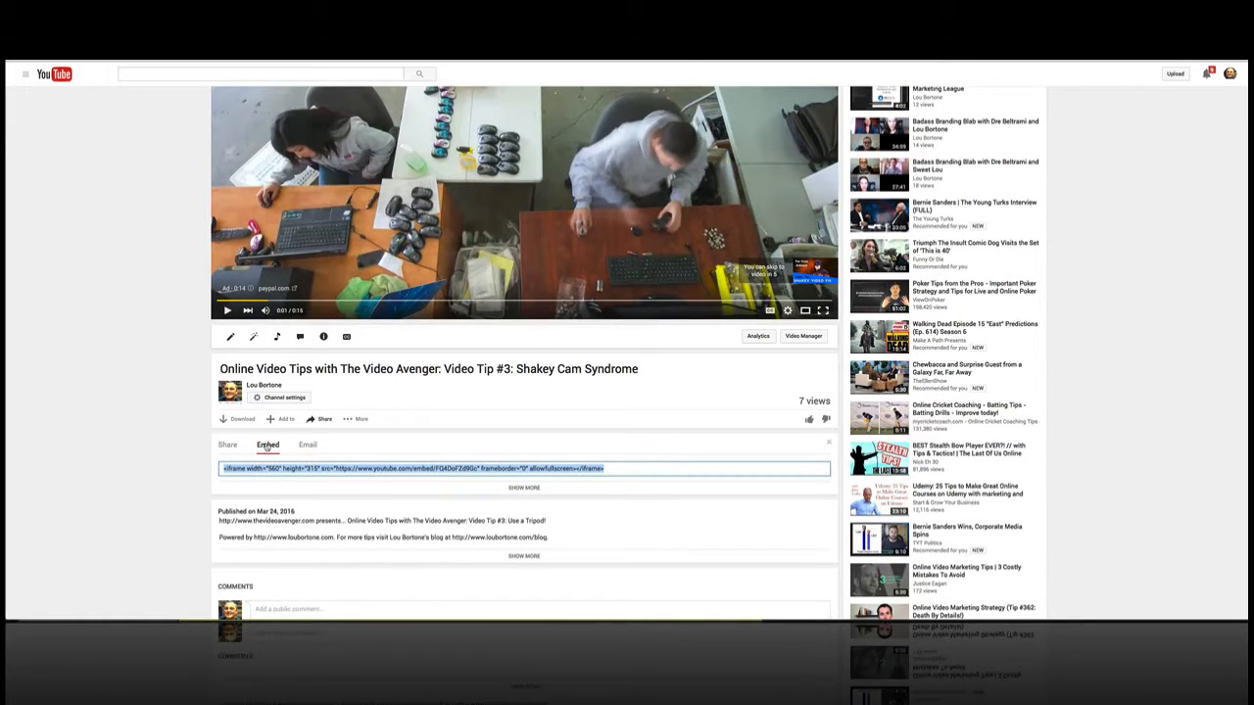
pyautogui.click(618, 468)
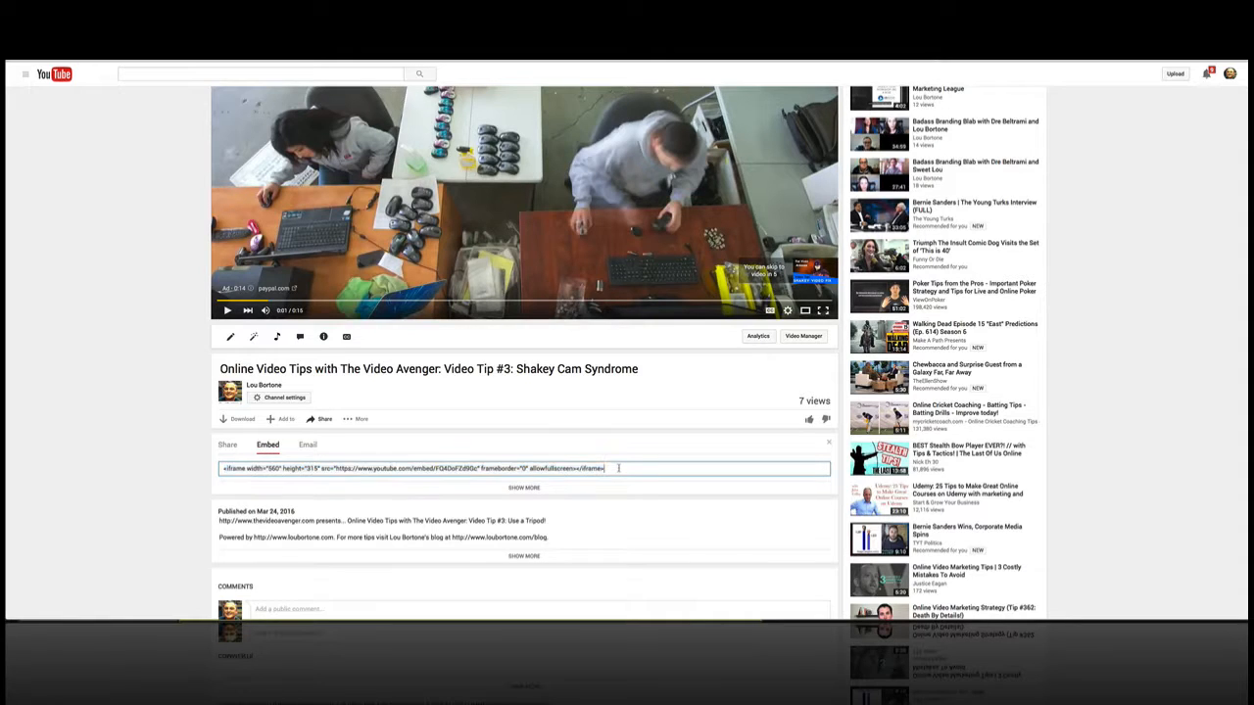
pyautogui.moveTo(584, 468); pyautogui.dragTo(236, 458)
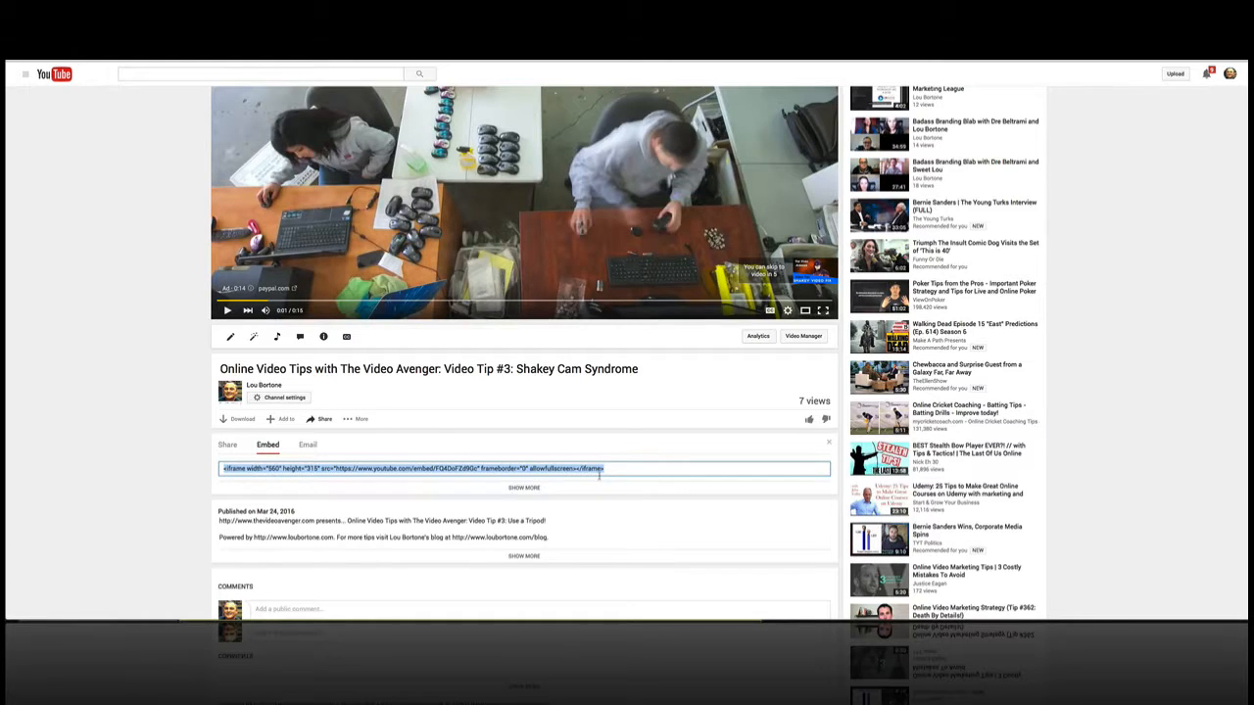
# - Try to insert the embed code in the video placeholder's options back in Leadpages and apply it
pyautogui.scroll(-1, 627, 421)
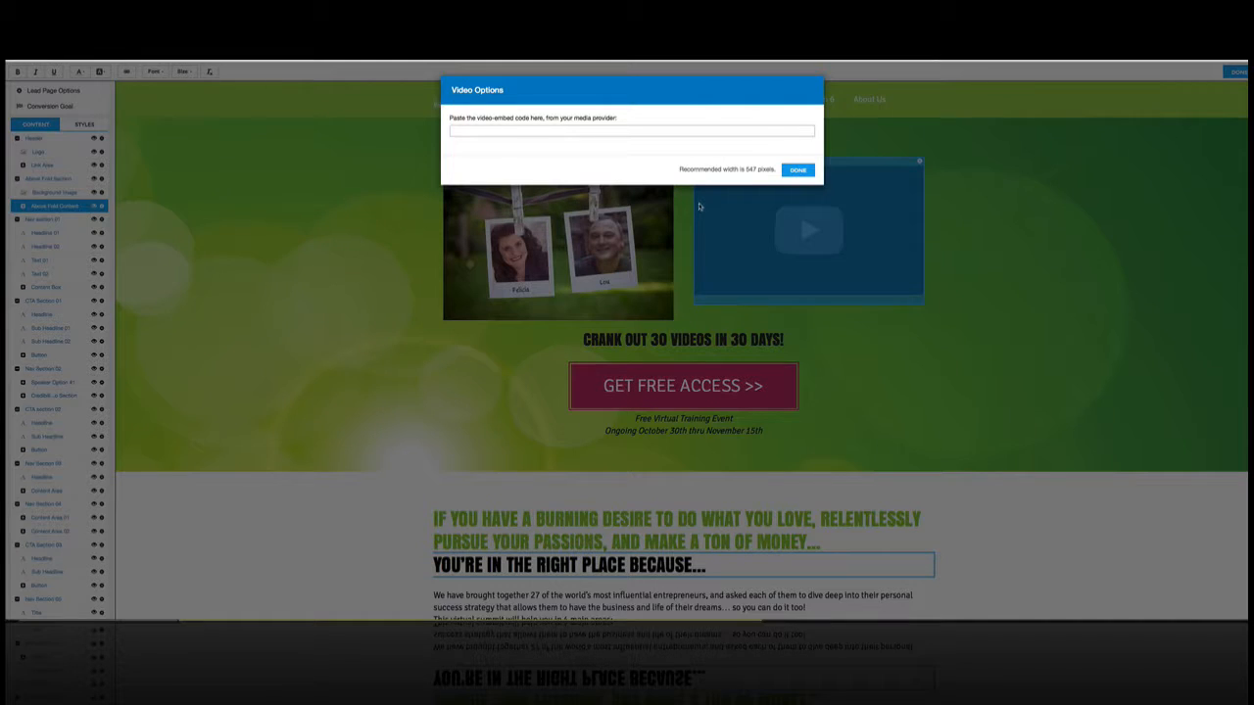
pyautogui.click(523, 134)
pyautogui.write('SZ Feedback')
pyautogui.click(798, 170)
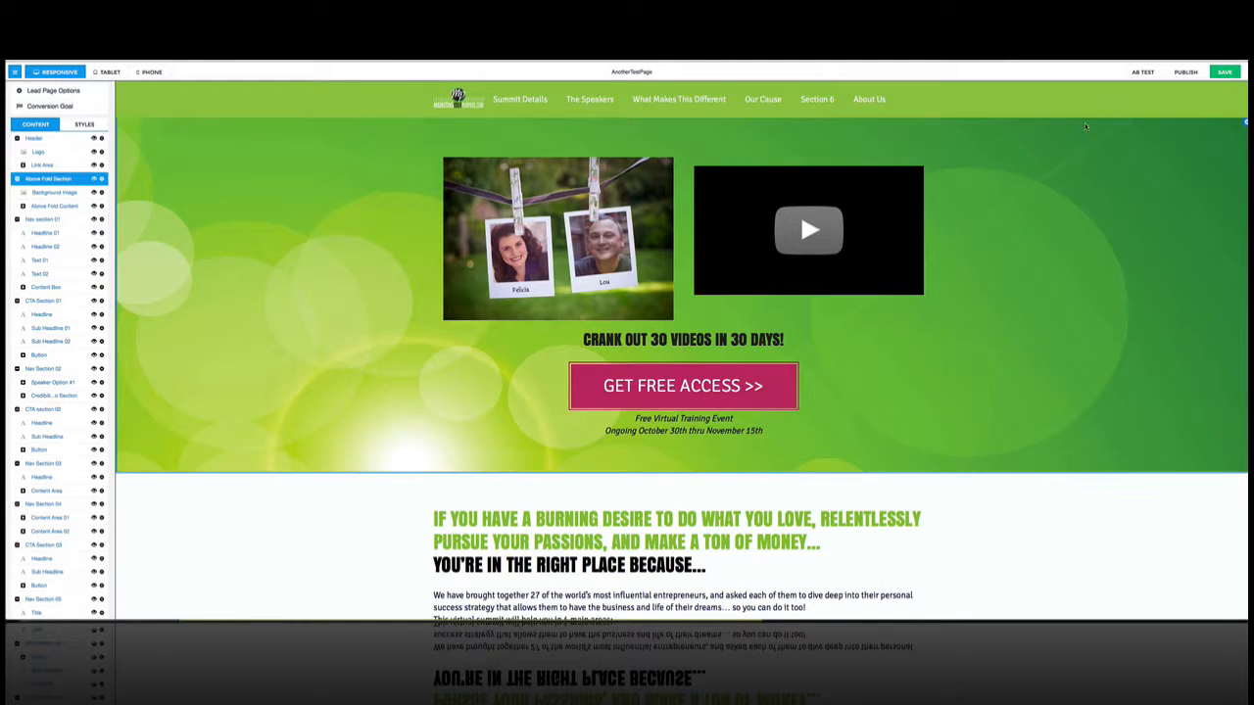
# - Copy the selected iframe embed code from YouTube and apply it to the video placeholder beside the photo in Leadpages
pyautogui.click(808, 241)
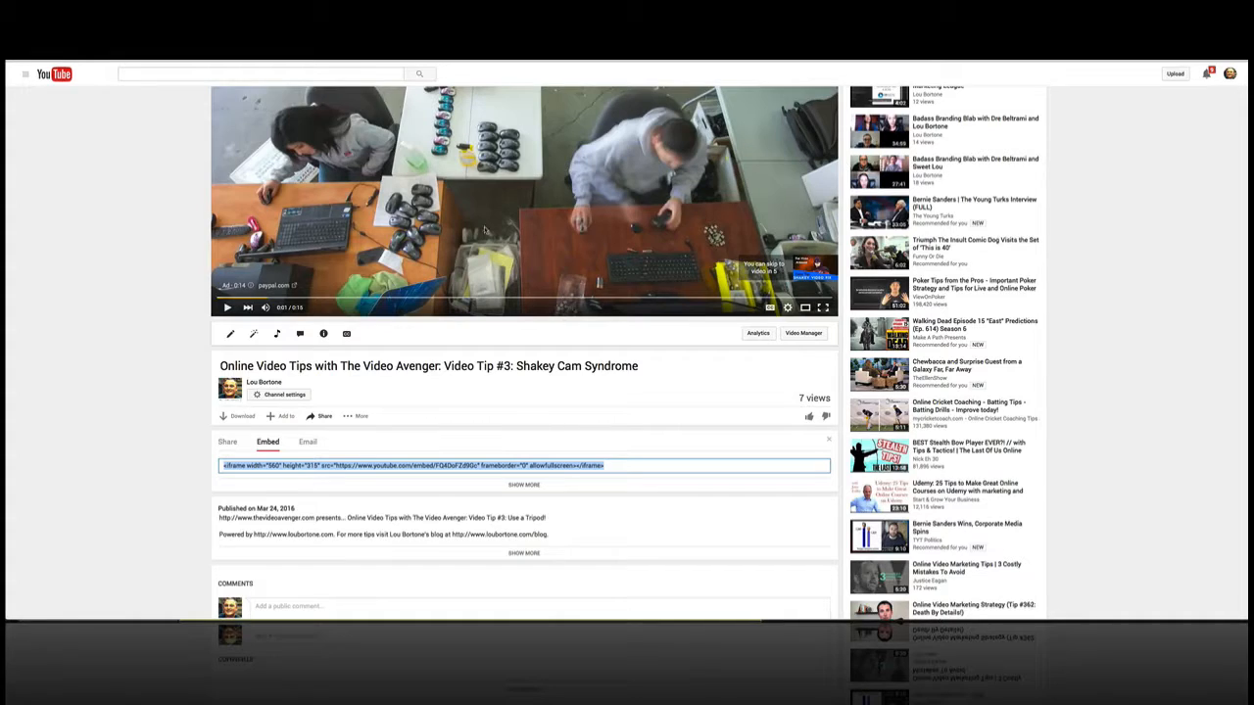
pyautogui.click(91, 7)
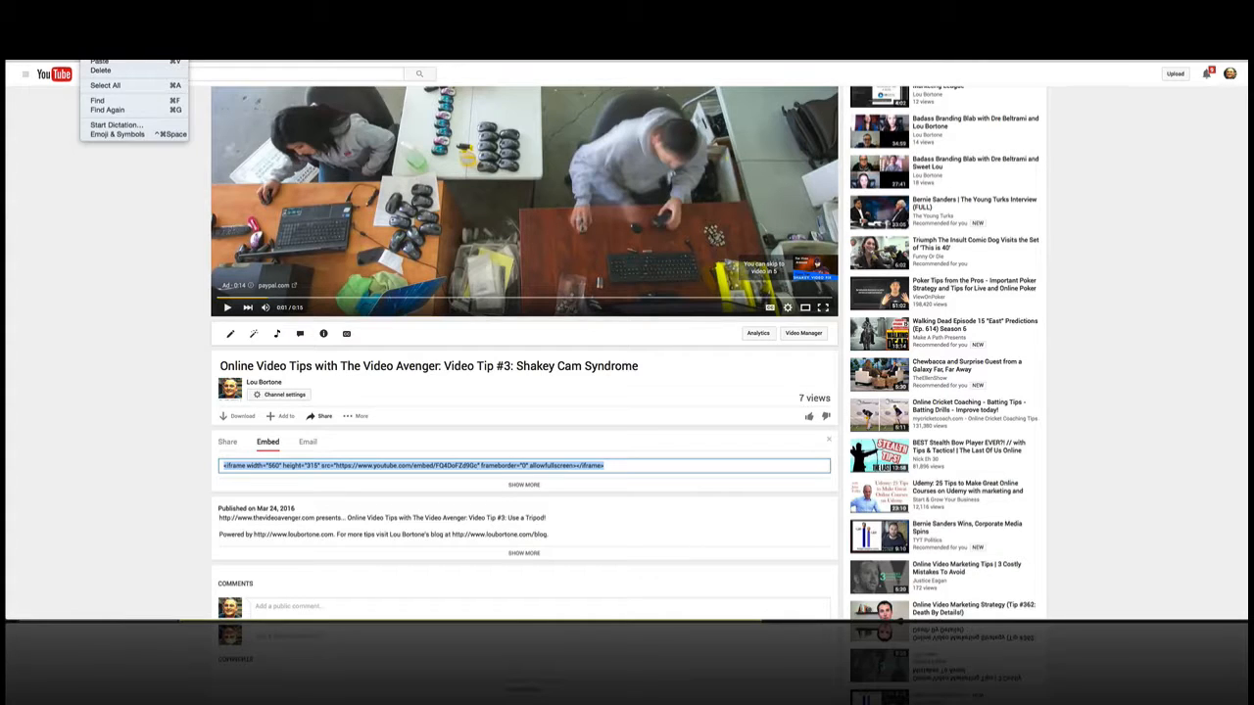
pyautogui.click(99, 52)
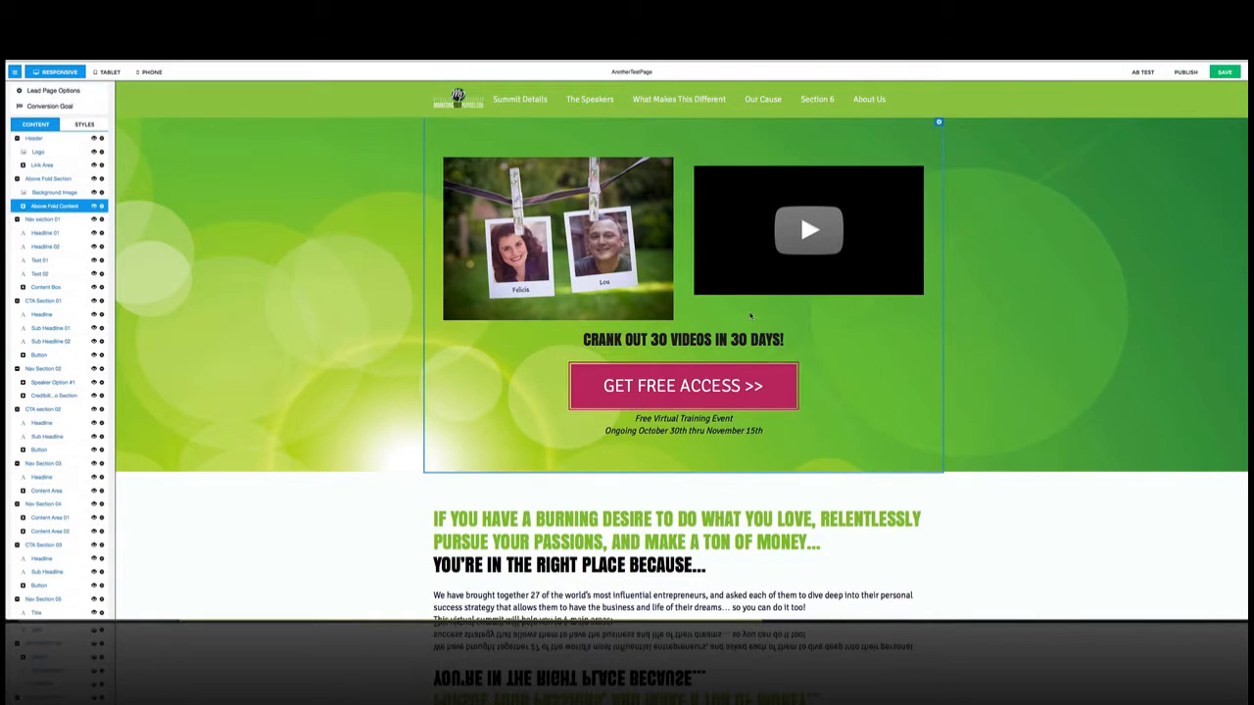
pyautogui.click(814, 247)
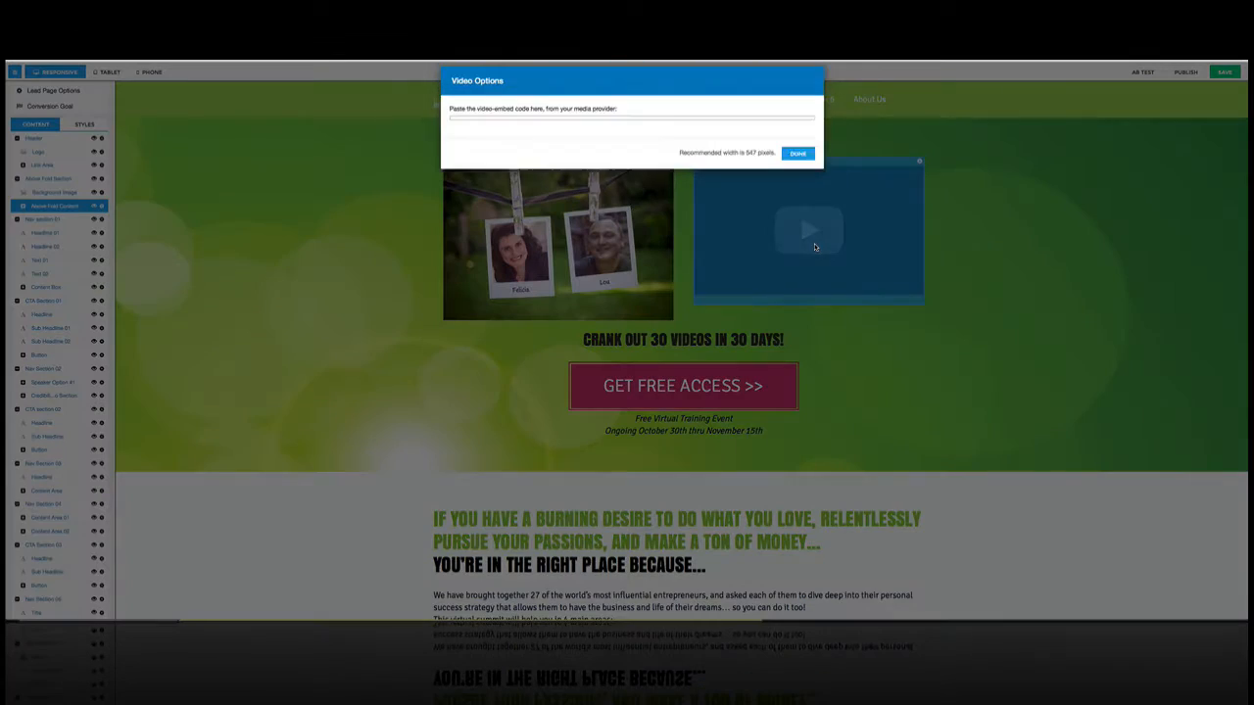
pyautogui.hotkey('ctrl', 'v')
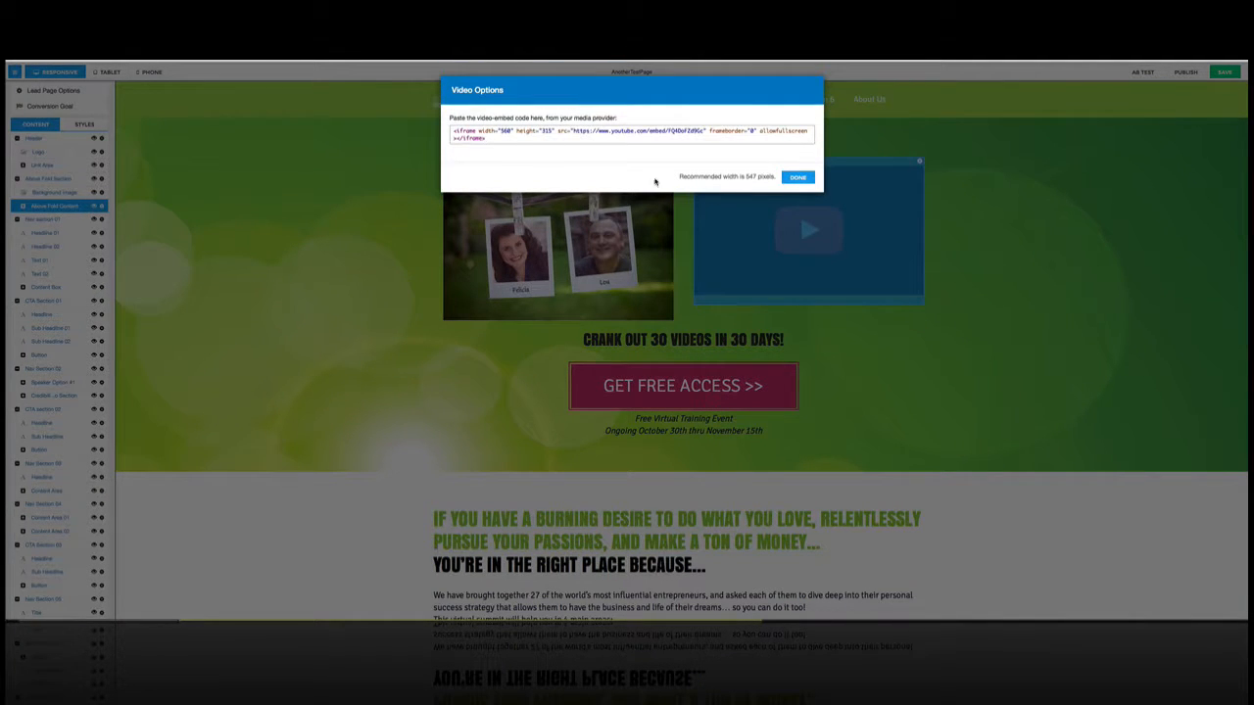
pyautogui.click(798, 177)
pyautogui.click(995, 295)
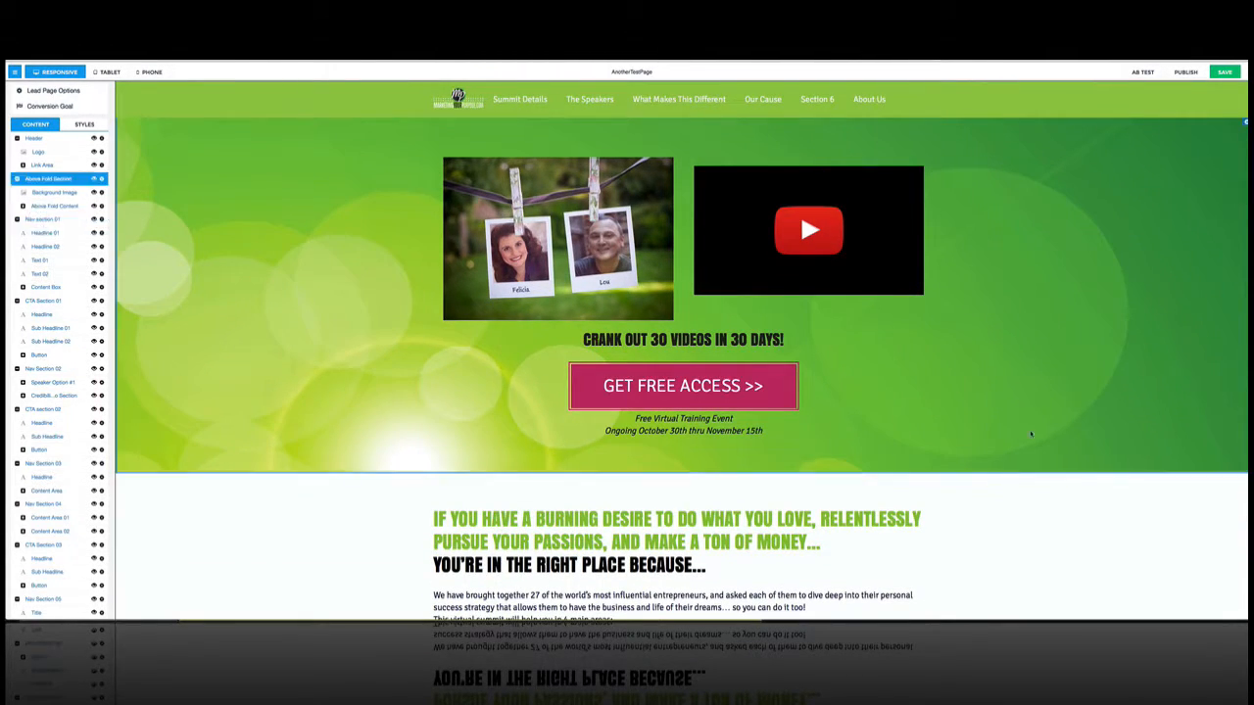
# - Review the rest of the page, from the speaker photos and schedule through the As Seen On and Our Cause sections, and return to the hero
pyautogui.scroll(-5, 1038, 433)
pyautogui.scroll(-10, 1038, 433)
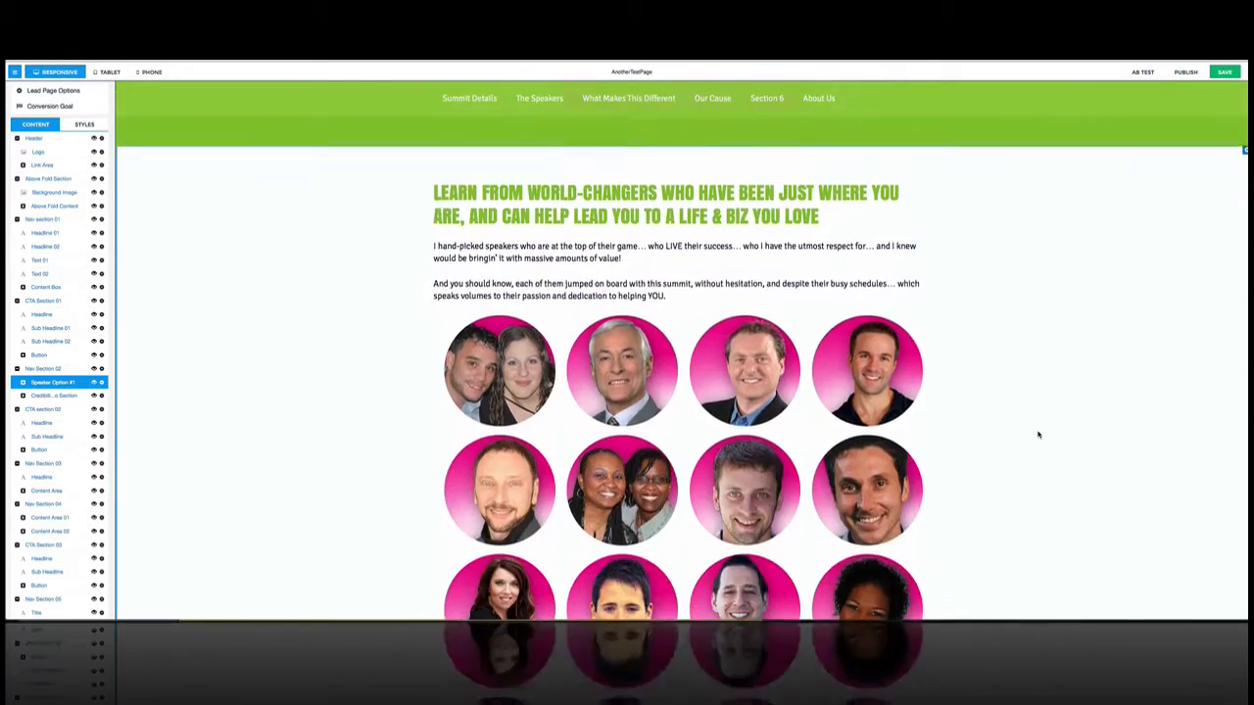
pyautogui.scroll(-6, 1038, 434)
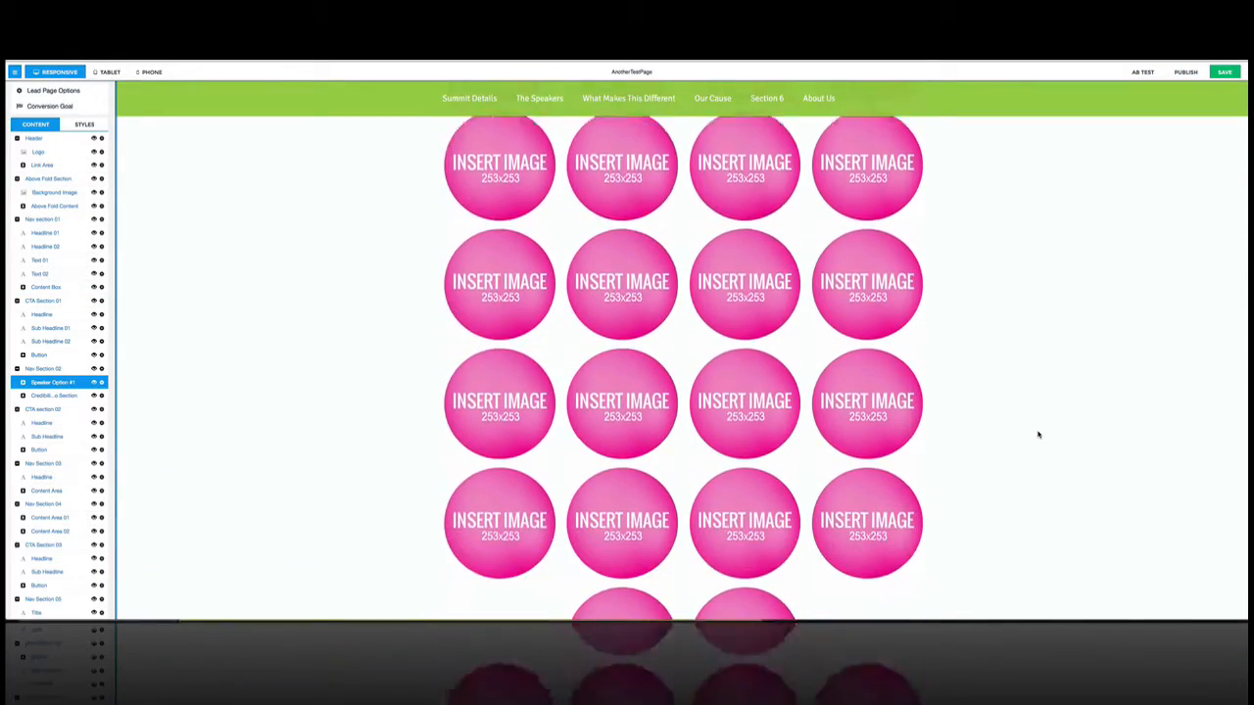
pyautogui.scroll(-8, 1038, 434)
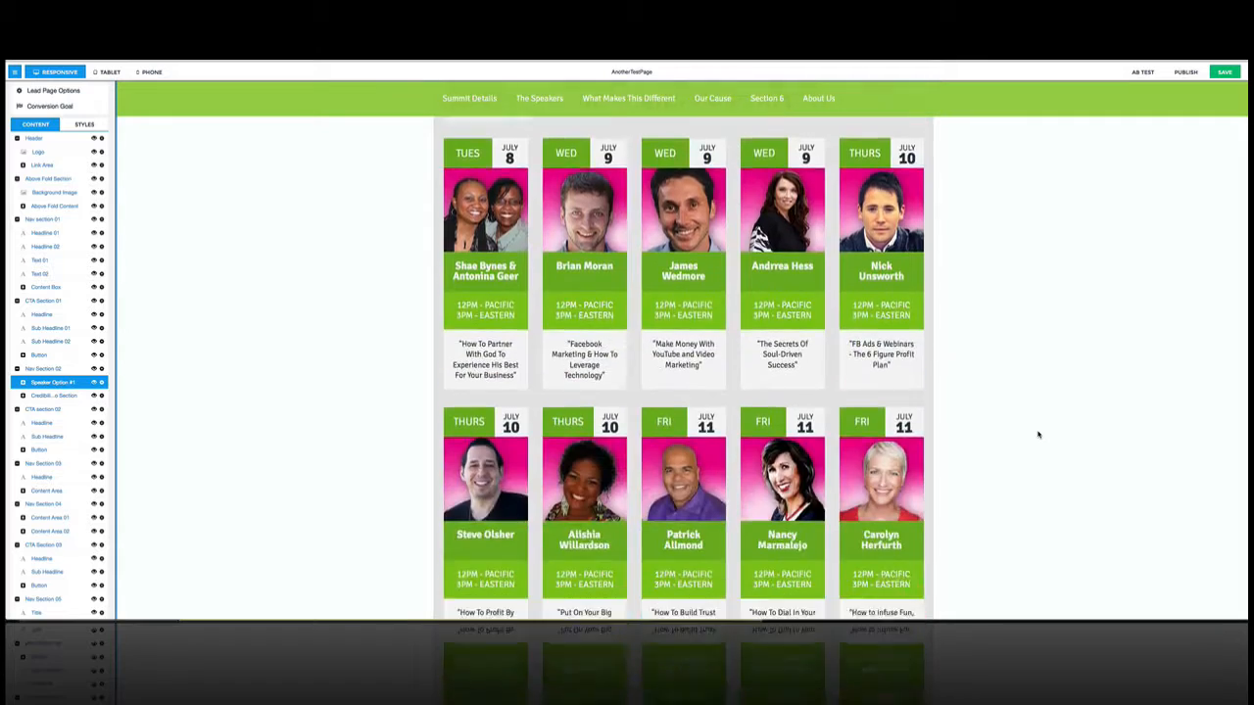
pyautogui.scroll(-10, 1038, 434)
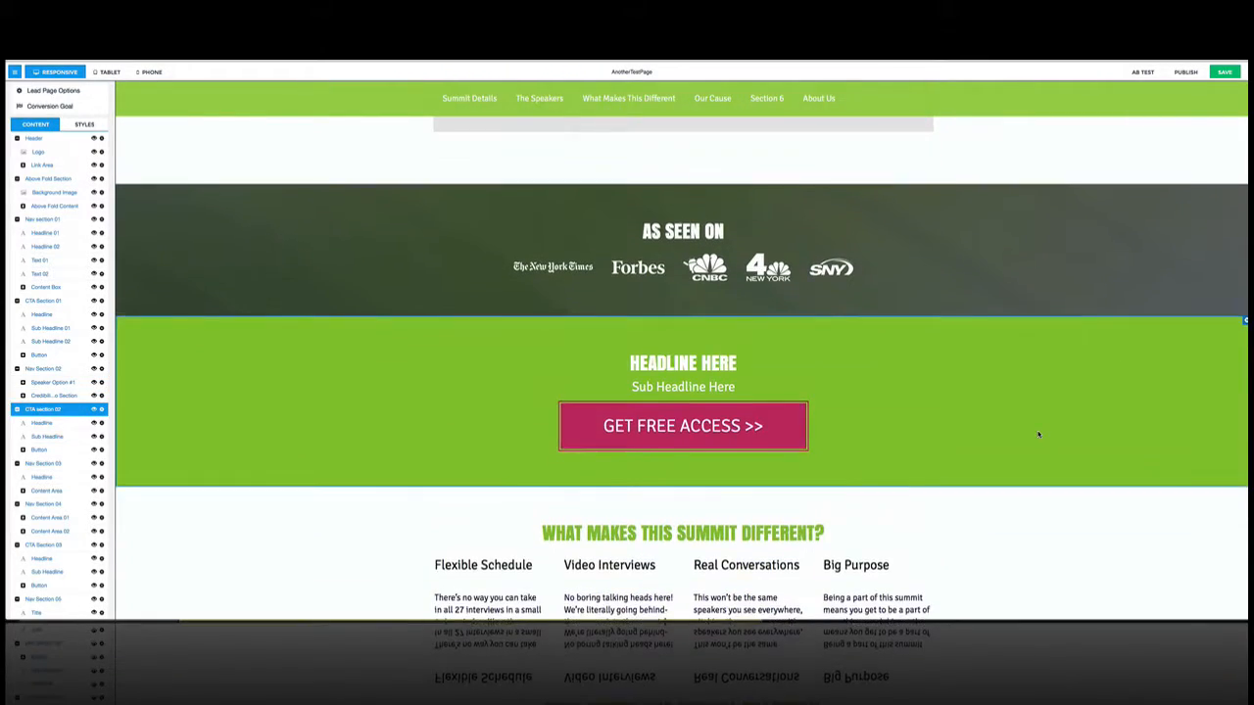
pyautogui.scroll(-4, 1038, 433)
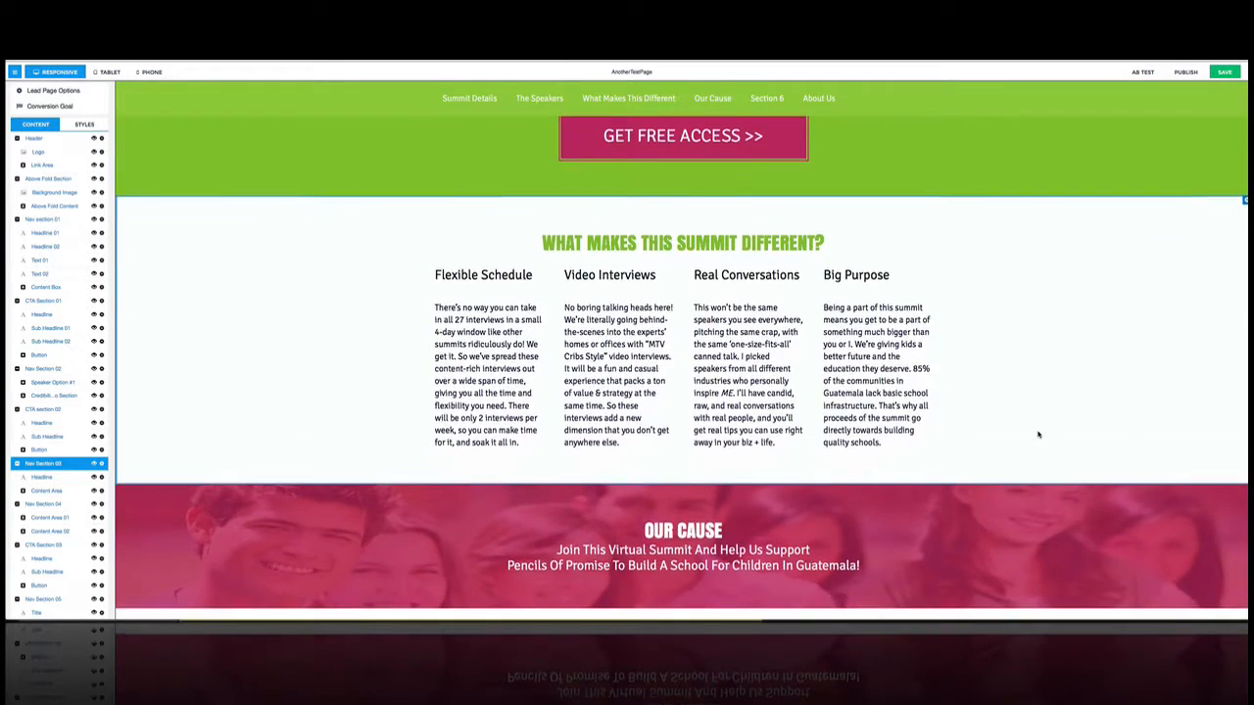
pyautogui.scroll(-20, 1038, 433)
pyautogui.scroll(20, 1038, 434)
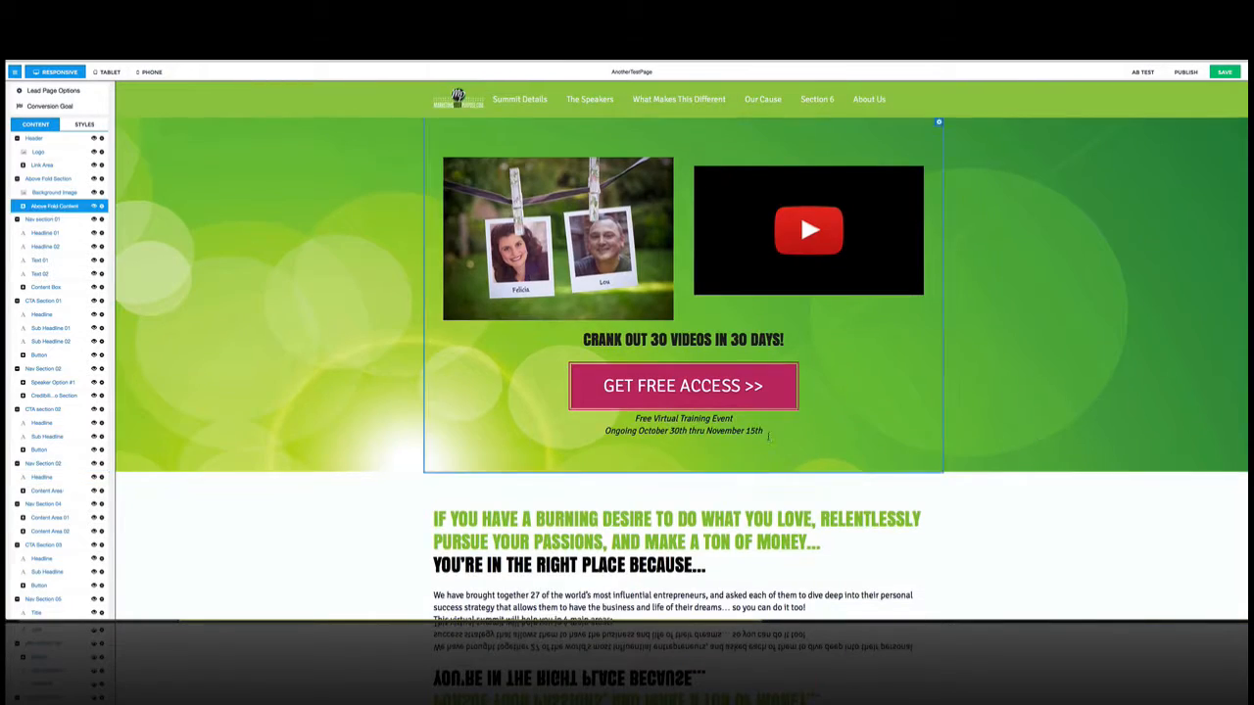
# - Place the cursor in the green headline, and examine the page-wide font and color styles for sections, buttons, headlines and speakers
pyautogui.click(537, 516)
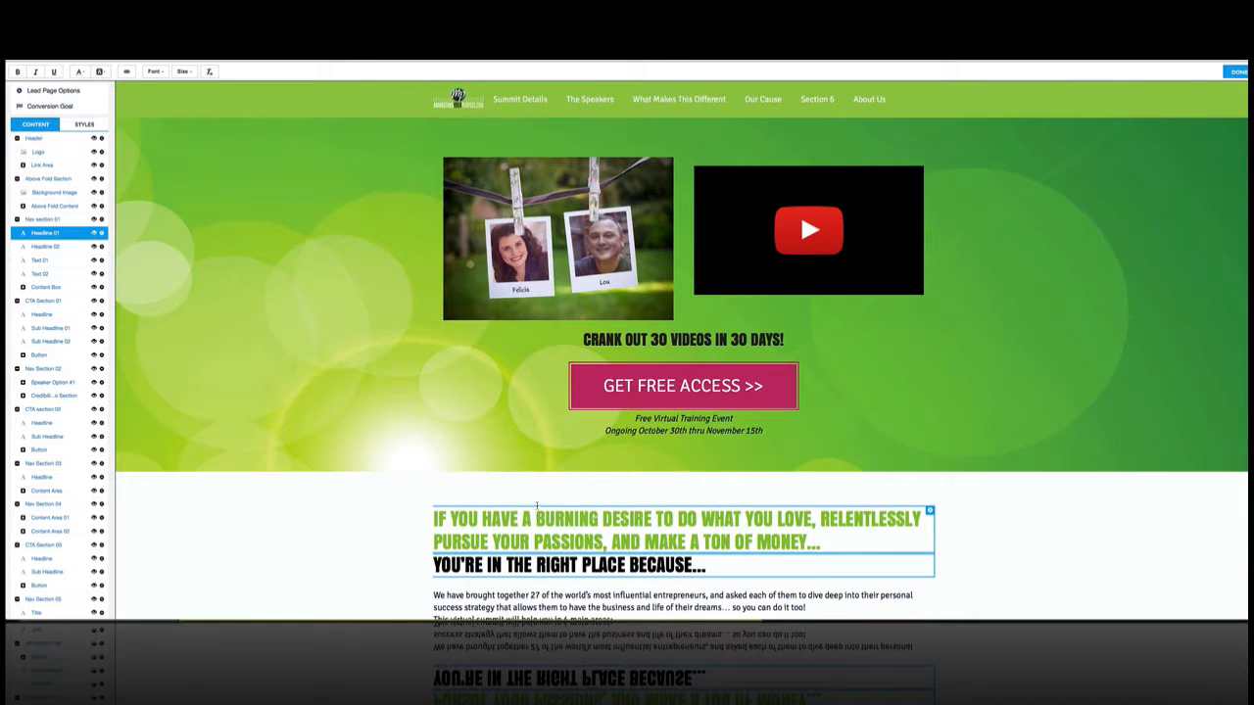
pyautogui.scroll(-1, 536, 516)
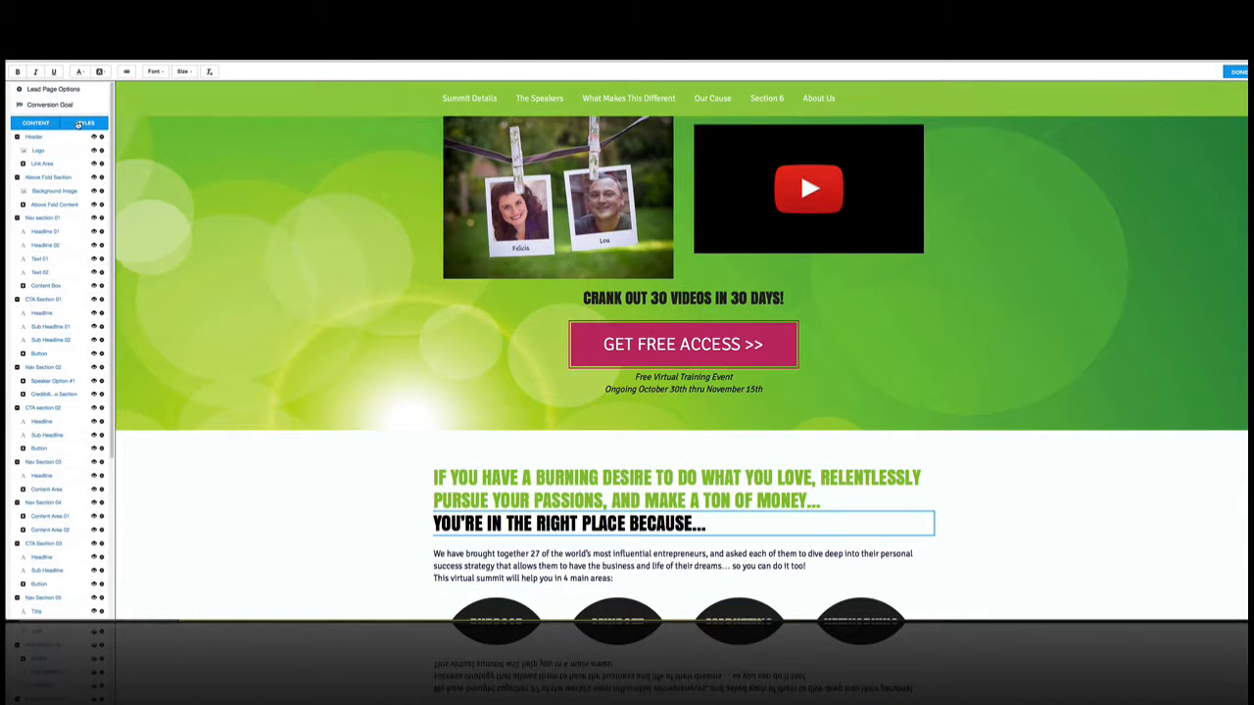
pyautogui.click(78, 124)
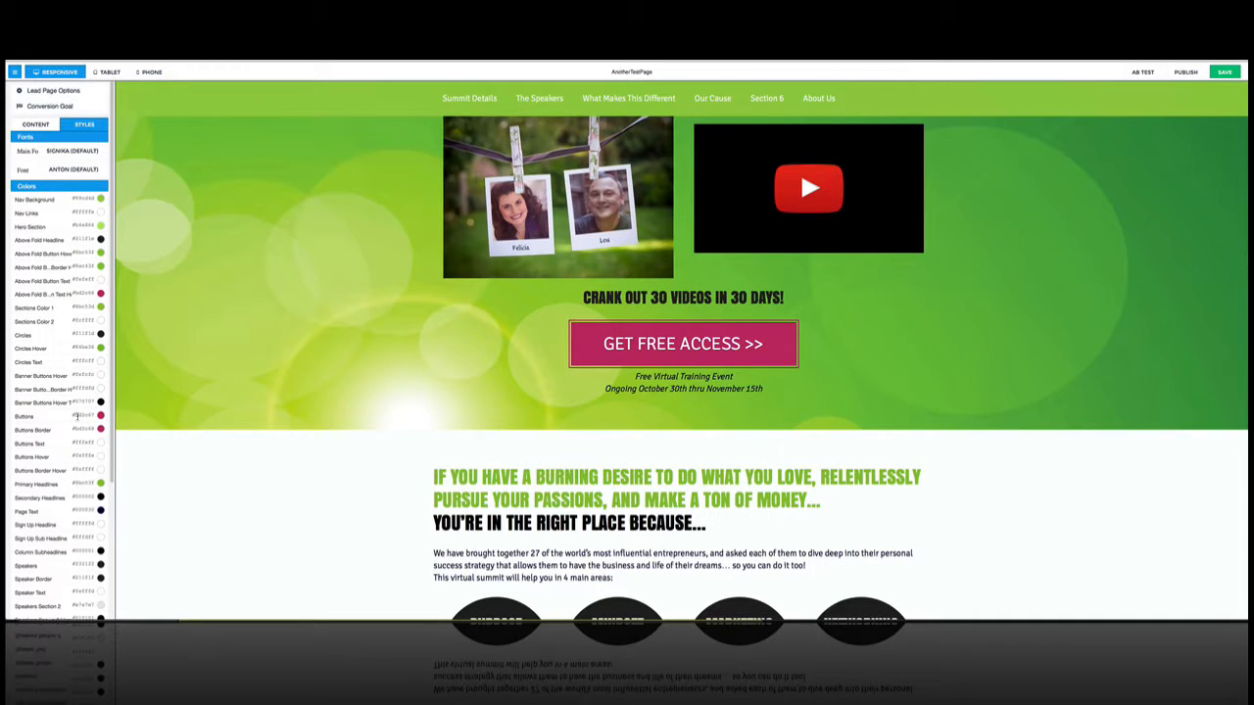
pyautogui.scroll(-4, 68, 403)
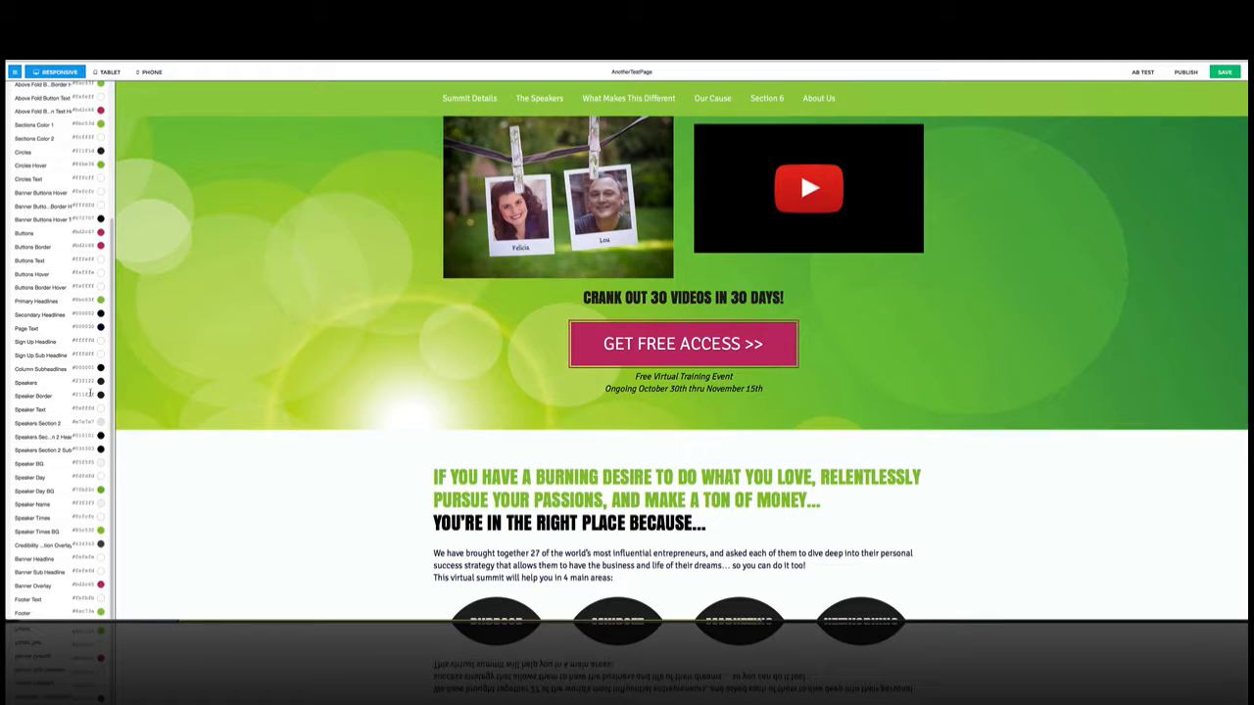
pyautogui.scroll(1, 422, 359)
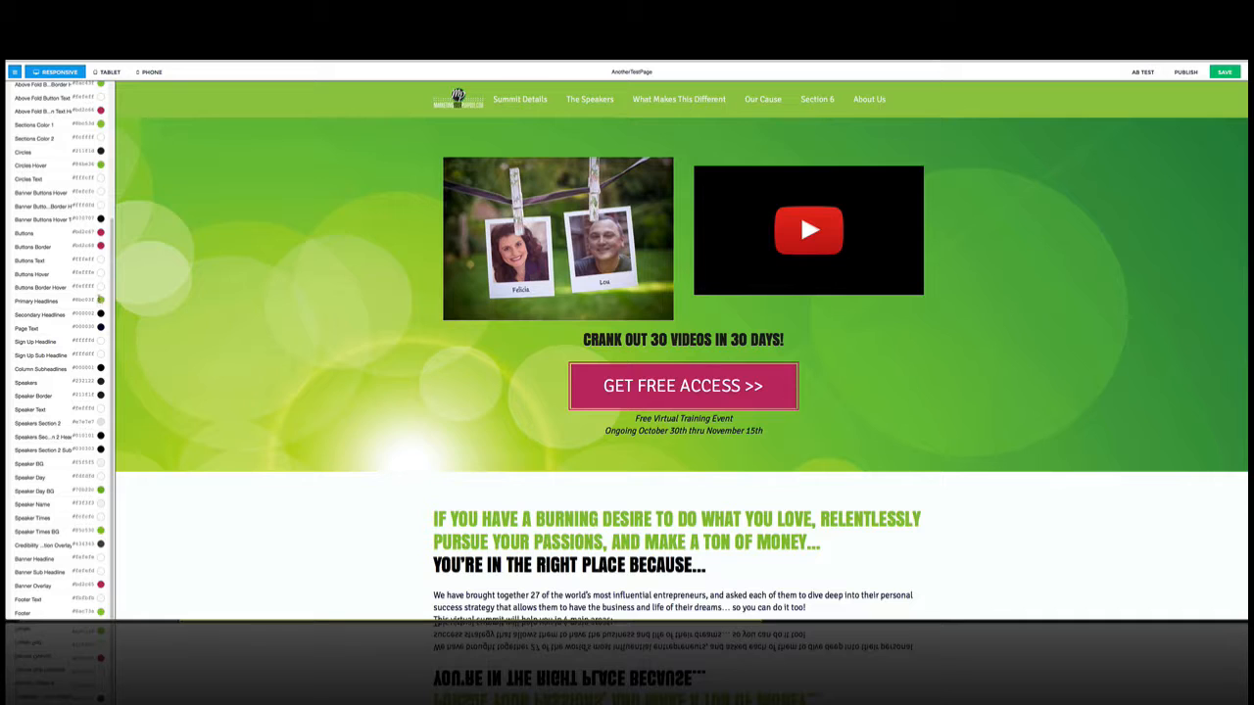
# - Change the Primary Headlines color from the page styles to a medium blue, and return to the page's content list
pyautogui.click(100, 299)
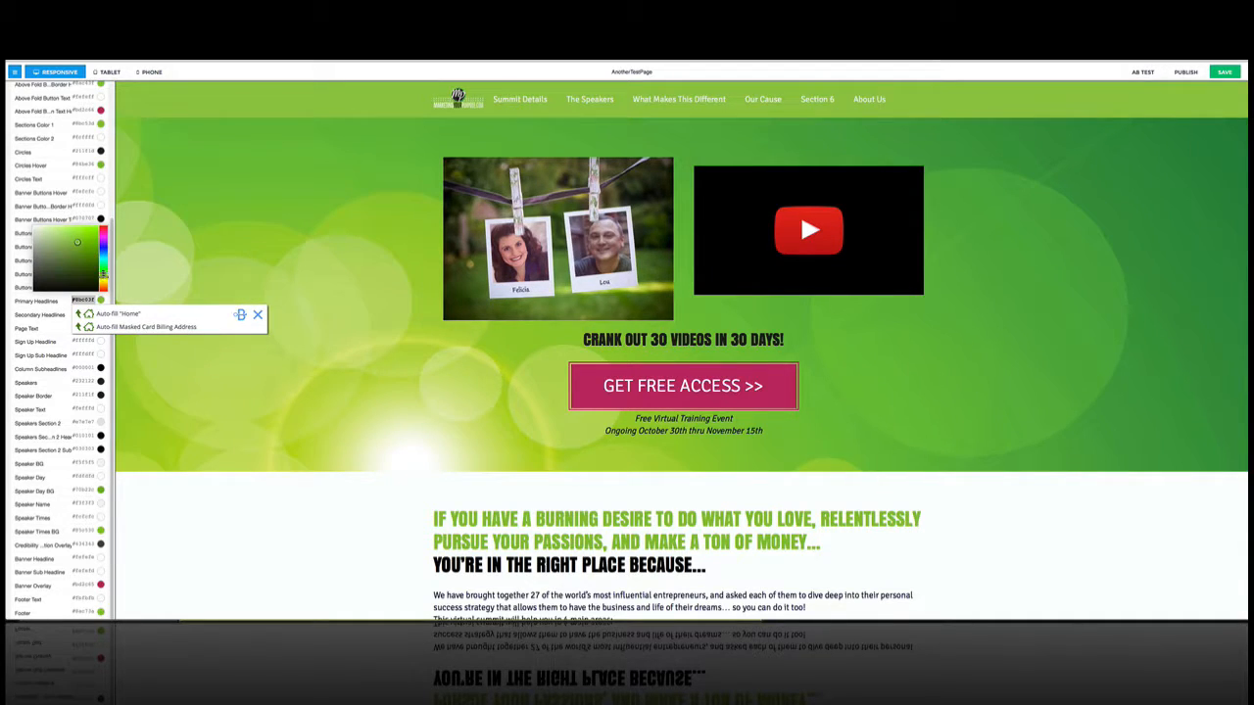
pyautogui.moveTo(103, 272); pyautogui.dragTo(92, 232)
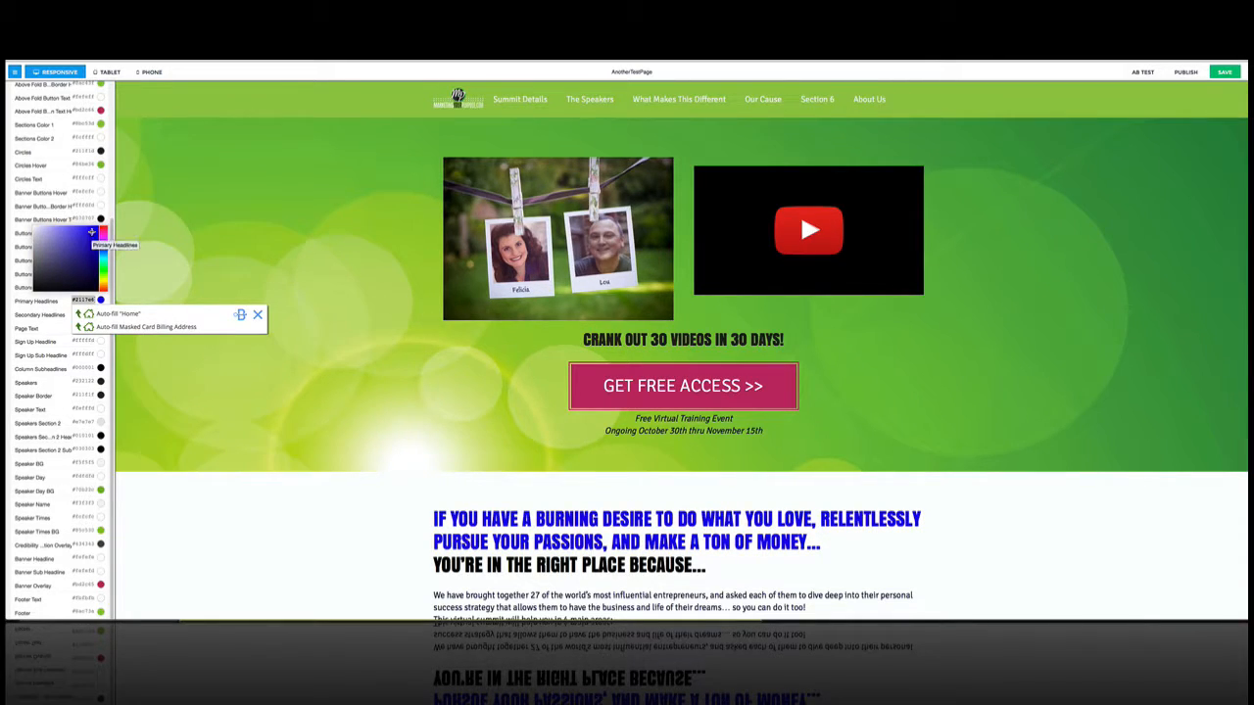
pyautogui.moveTo(103, 241); pyautogui.dragTo(103, 249)
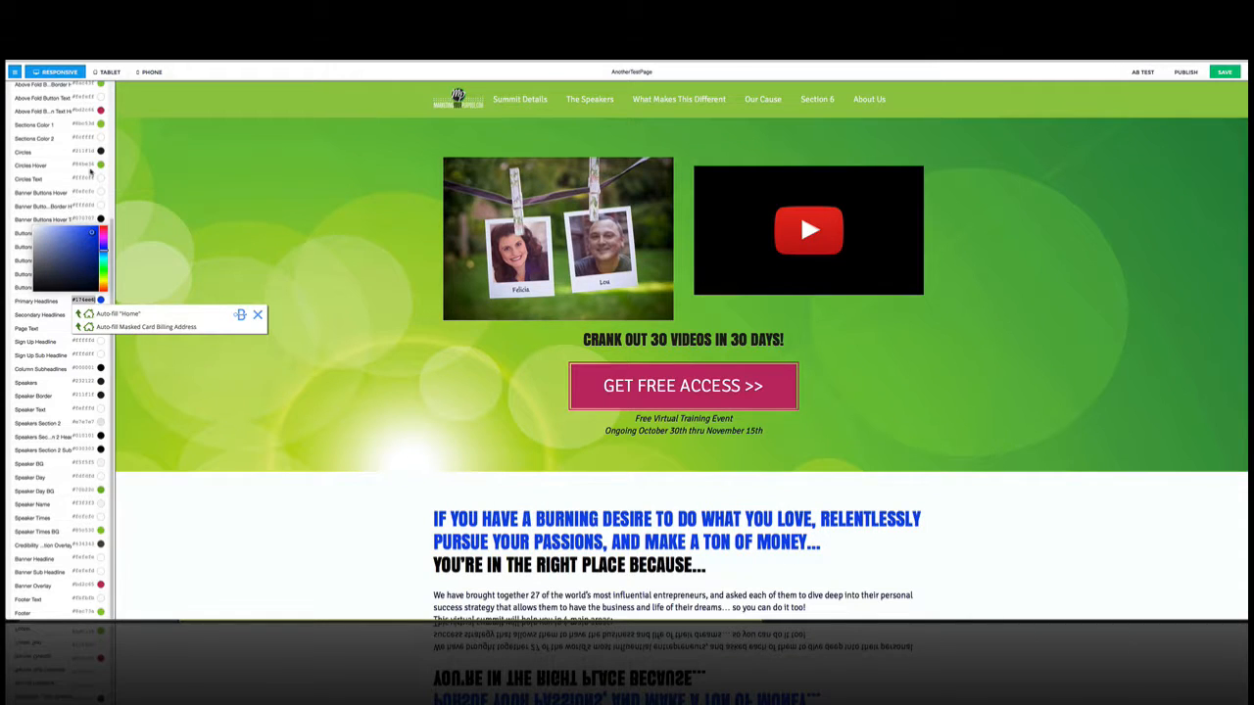
pyautogui.scroll(3, 102, 121)
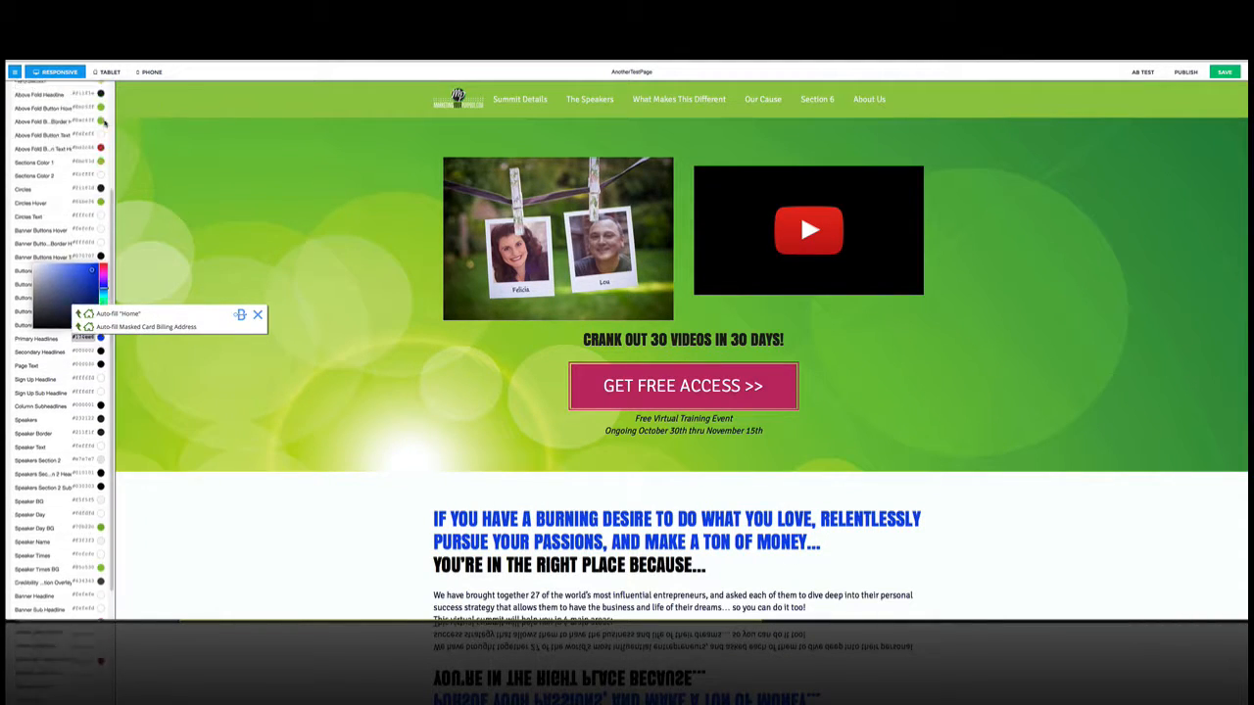
pyautogui.scroll(1, 102, 121)
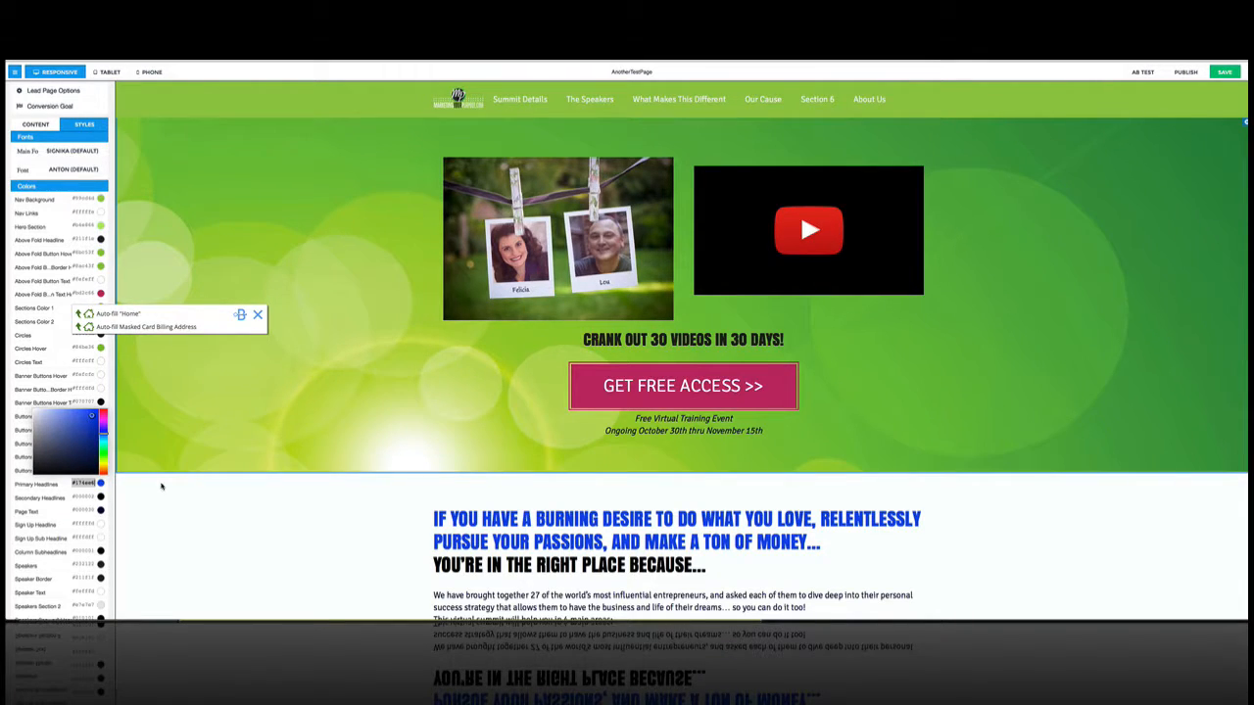
pyautogui.click(126, 363)
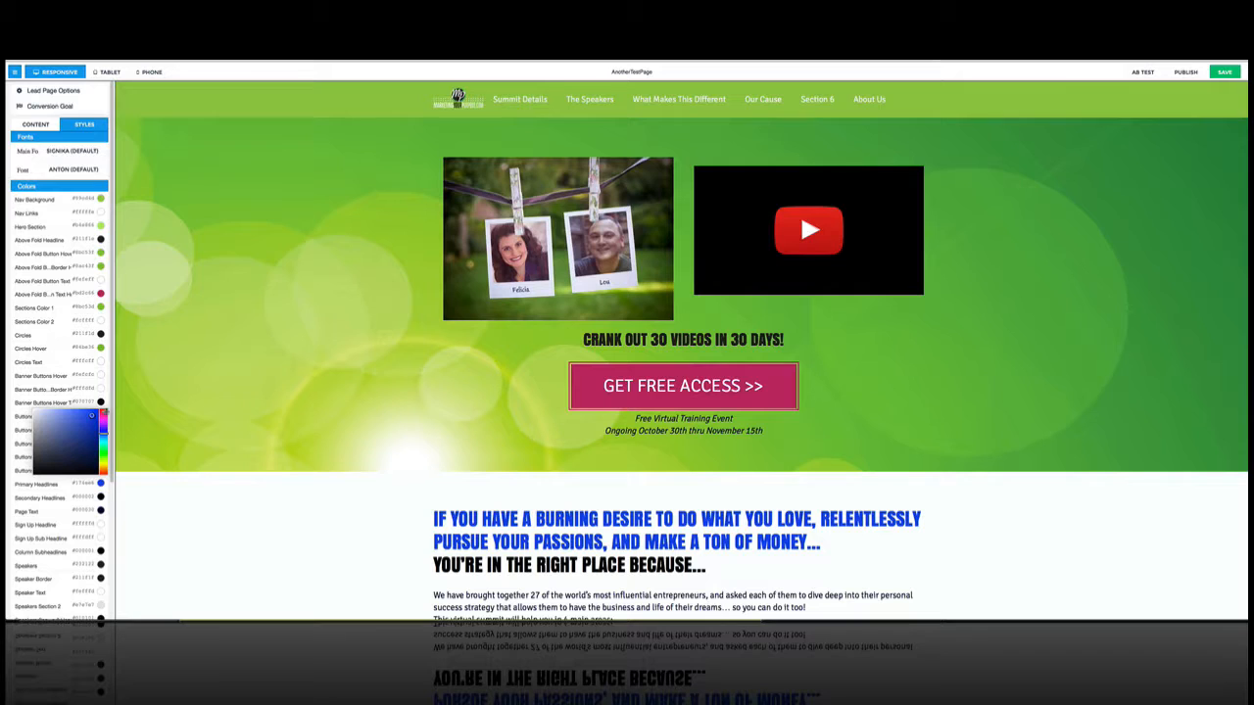
pyautogui.click(32, 124)
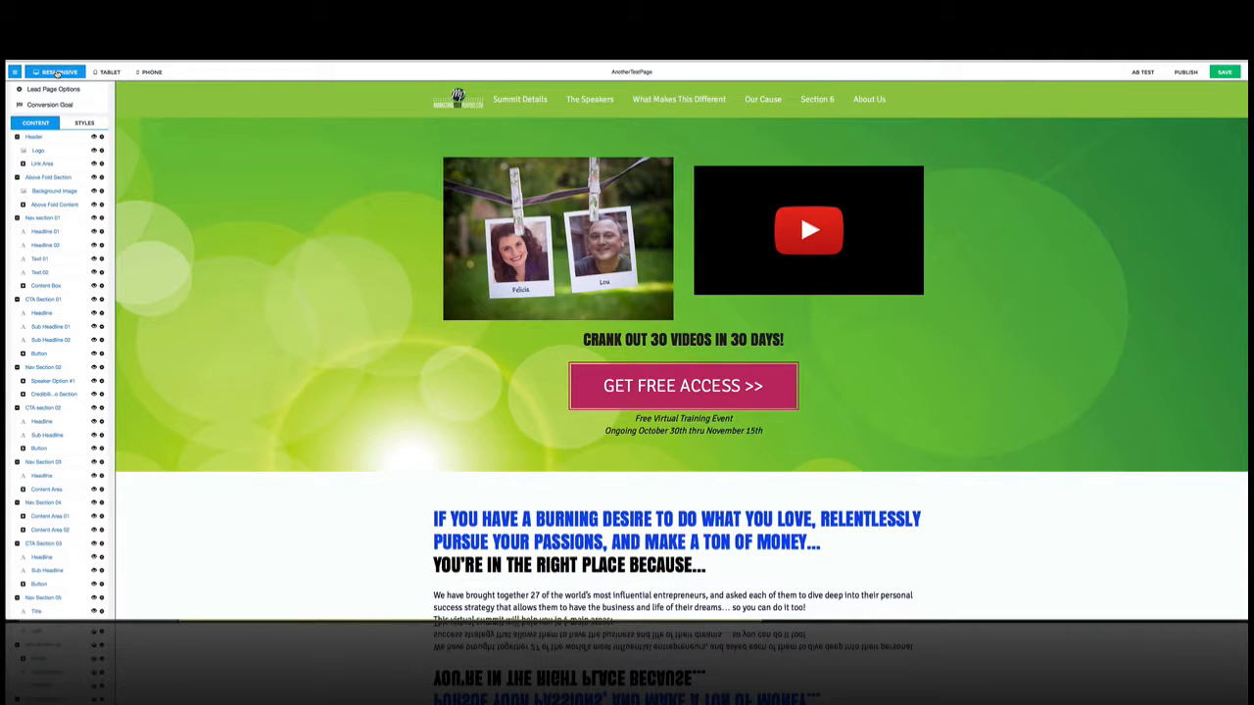
# - Preview the page's tablet layout, checking the hero, the green call-to-action section and the speaker photos
pyautogui.click(110, 73)
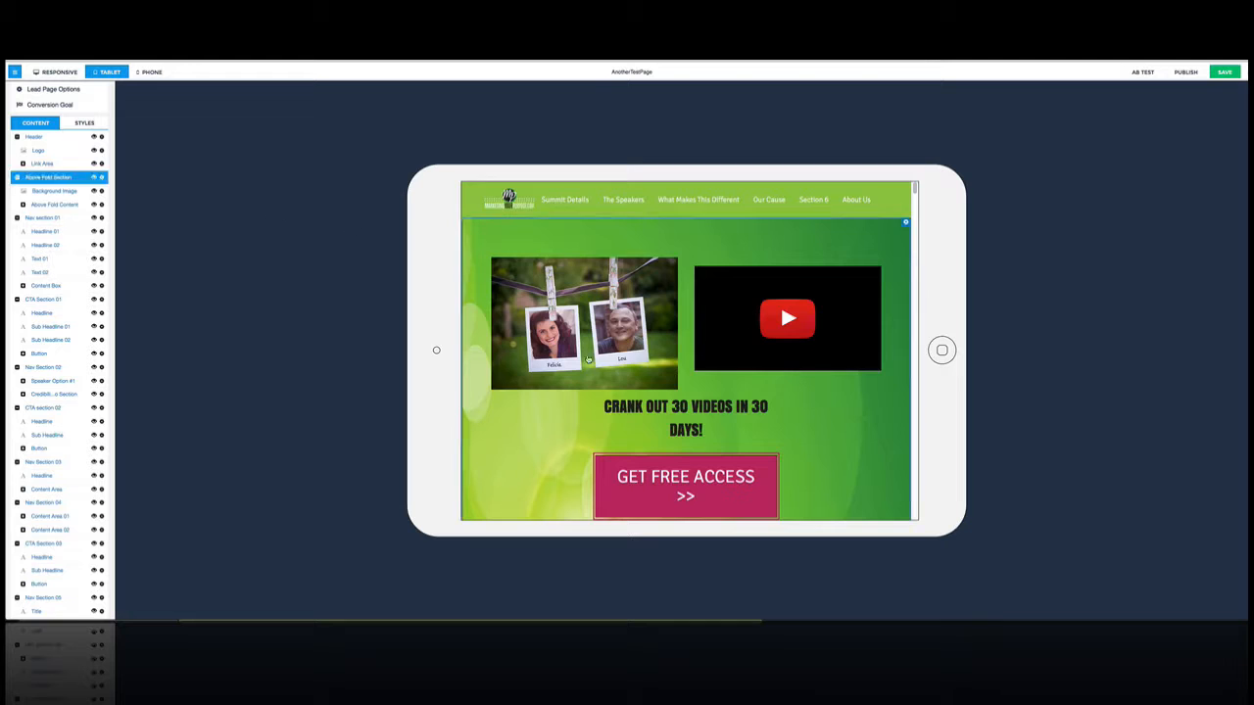
pyautogui.scroll(-5, 664, 404)
pyautogui.scroll(-10, 661, 403)
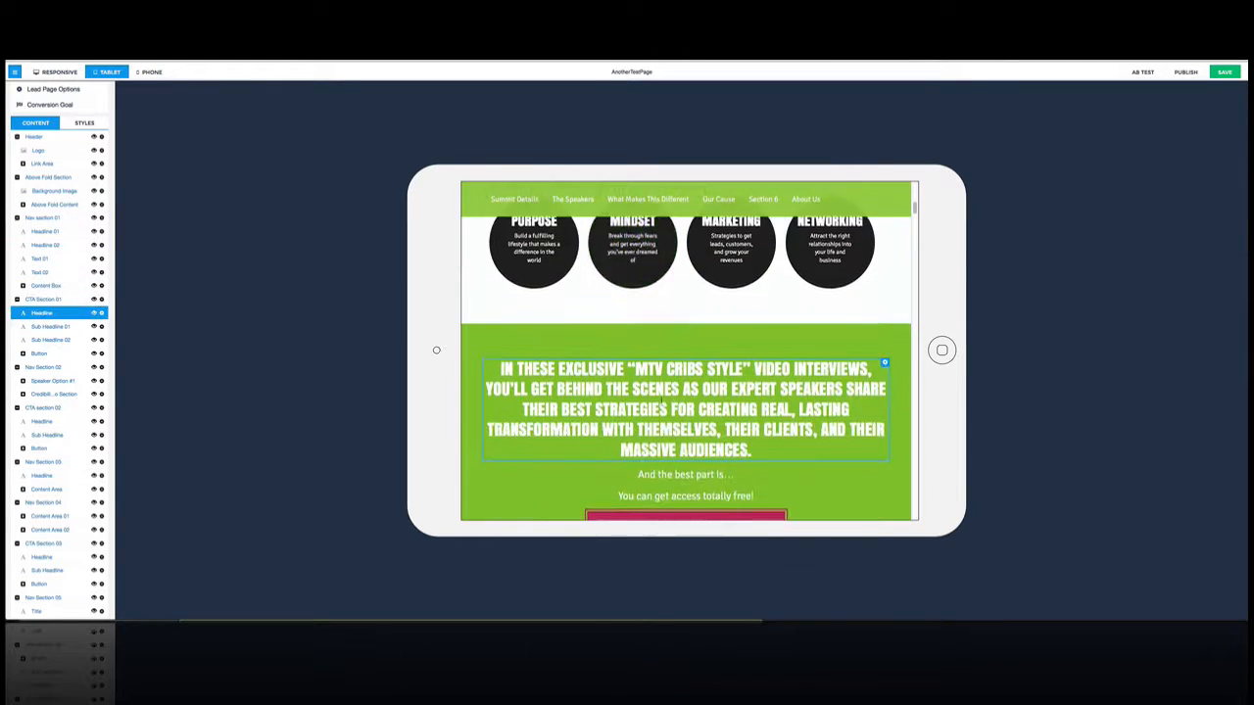
pyautogui.scroll(-5, 661, 404)
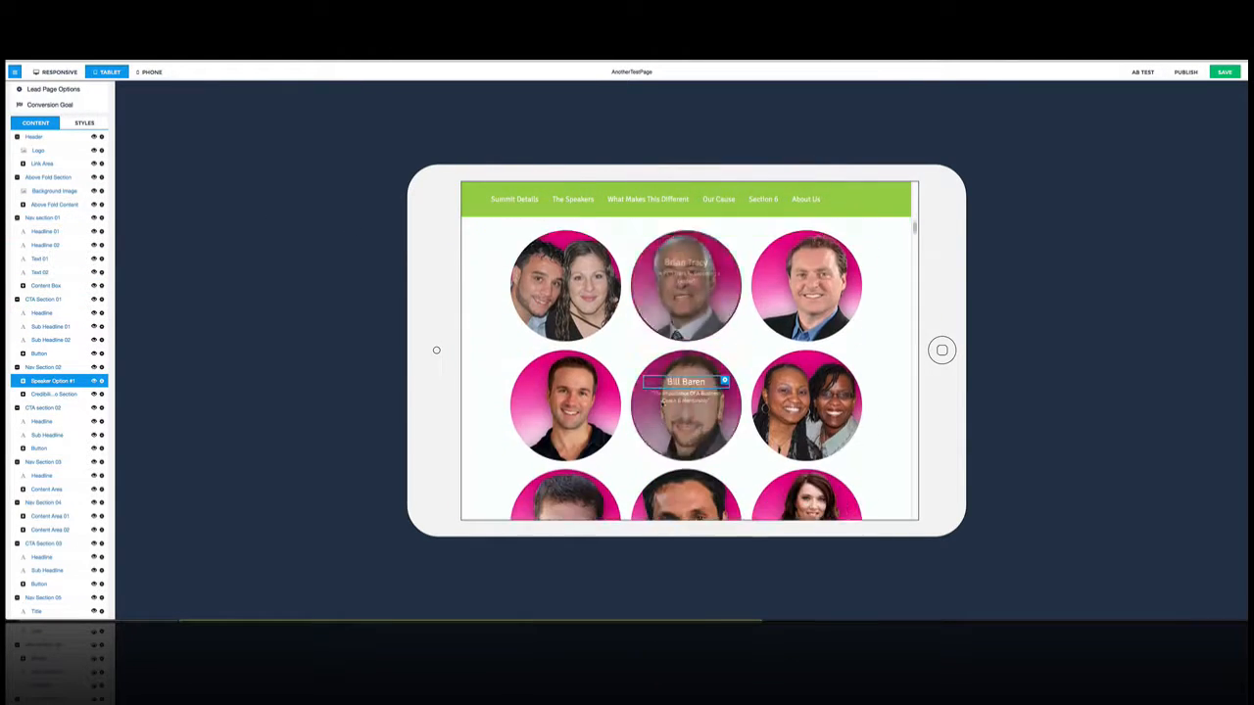
pyautogui.scroll(15, 662, 404)
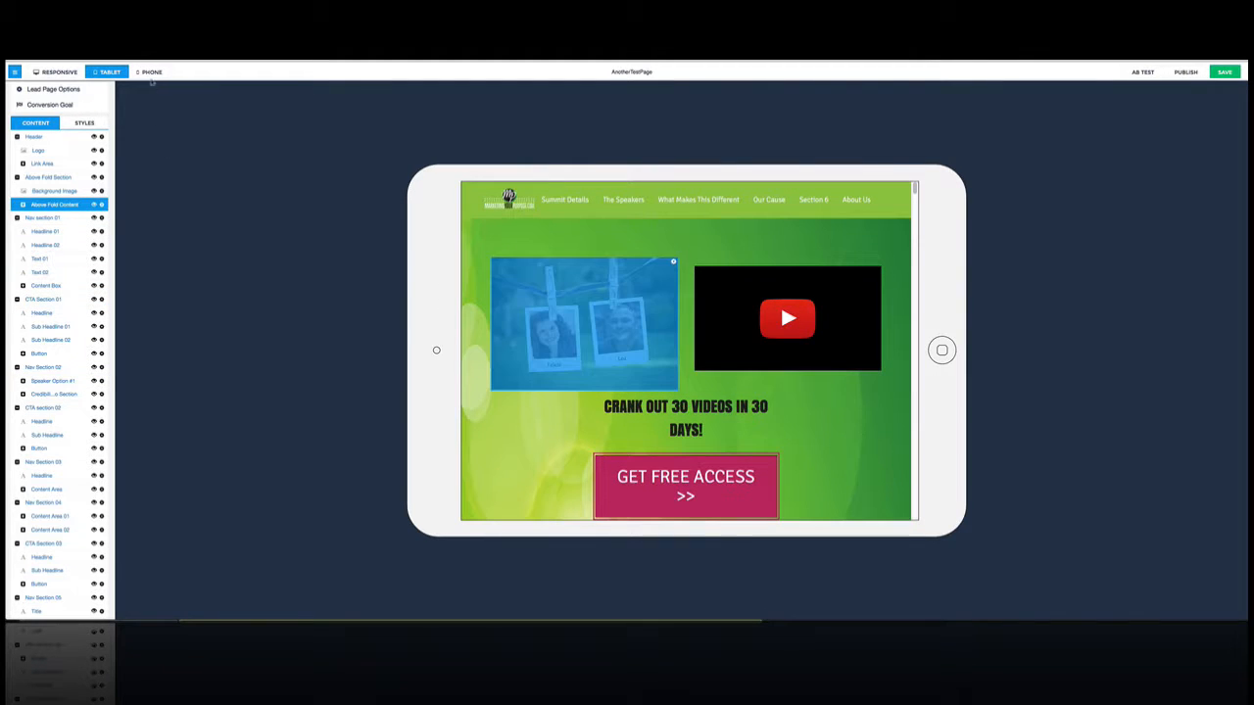
# - Preview the page's phone layout from the hero to the first blue headline
pyautogui.click(152, 73)
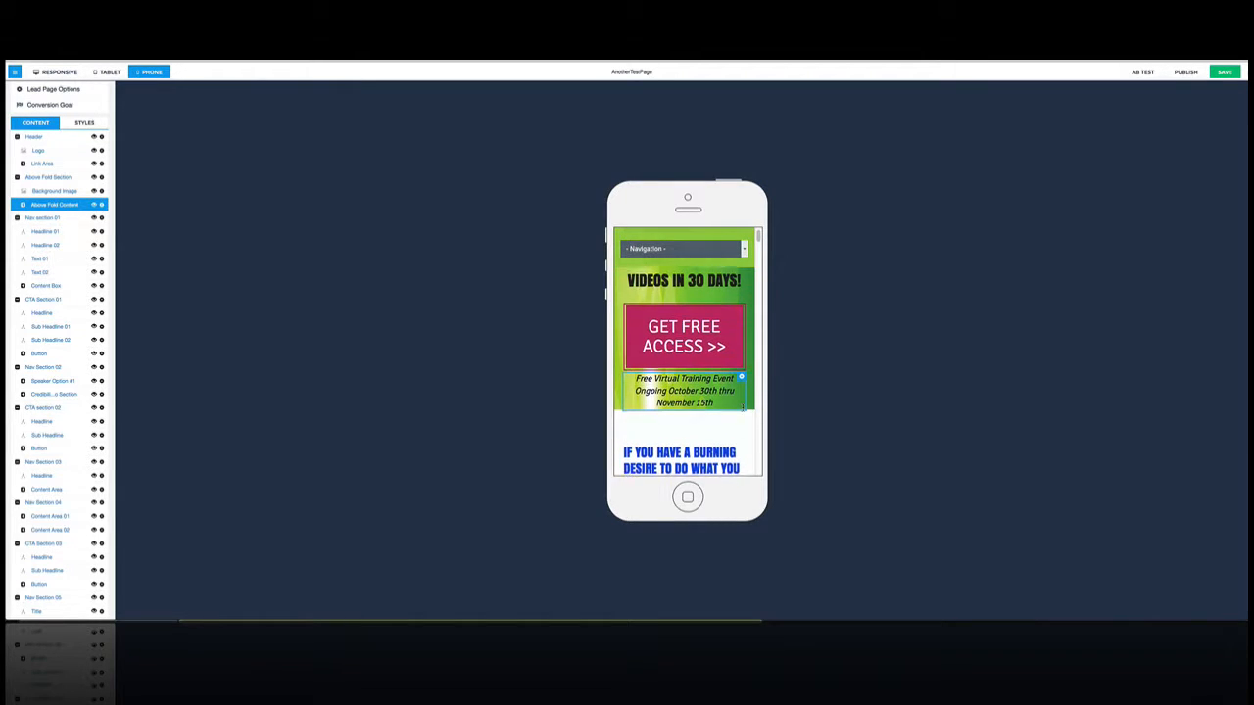
pyautogui.scroll(-1, 743, 411)
pyautogui.scroll(-1, 743, 411)
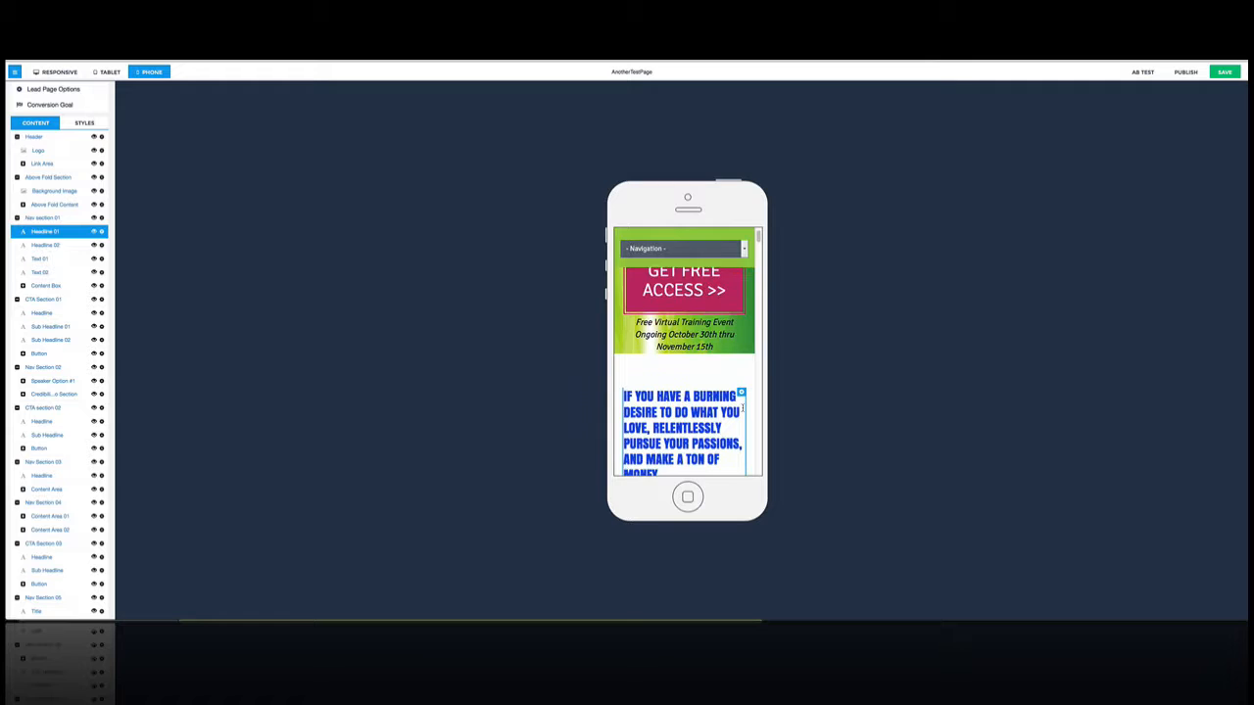
pyautogui.scroll(4, 743, 411)
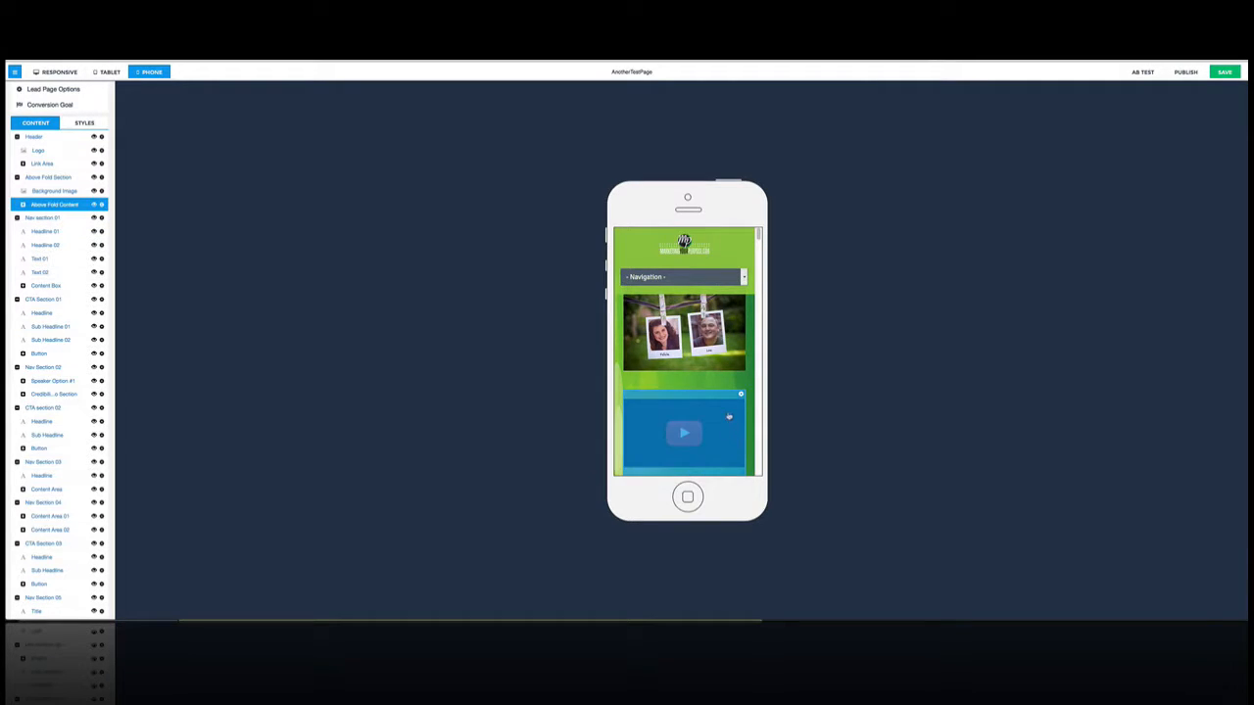
# - Test the phone preview's navigation by jumping to The Speakers, and return to the responsive view
pyautogui.click(743, 278)
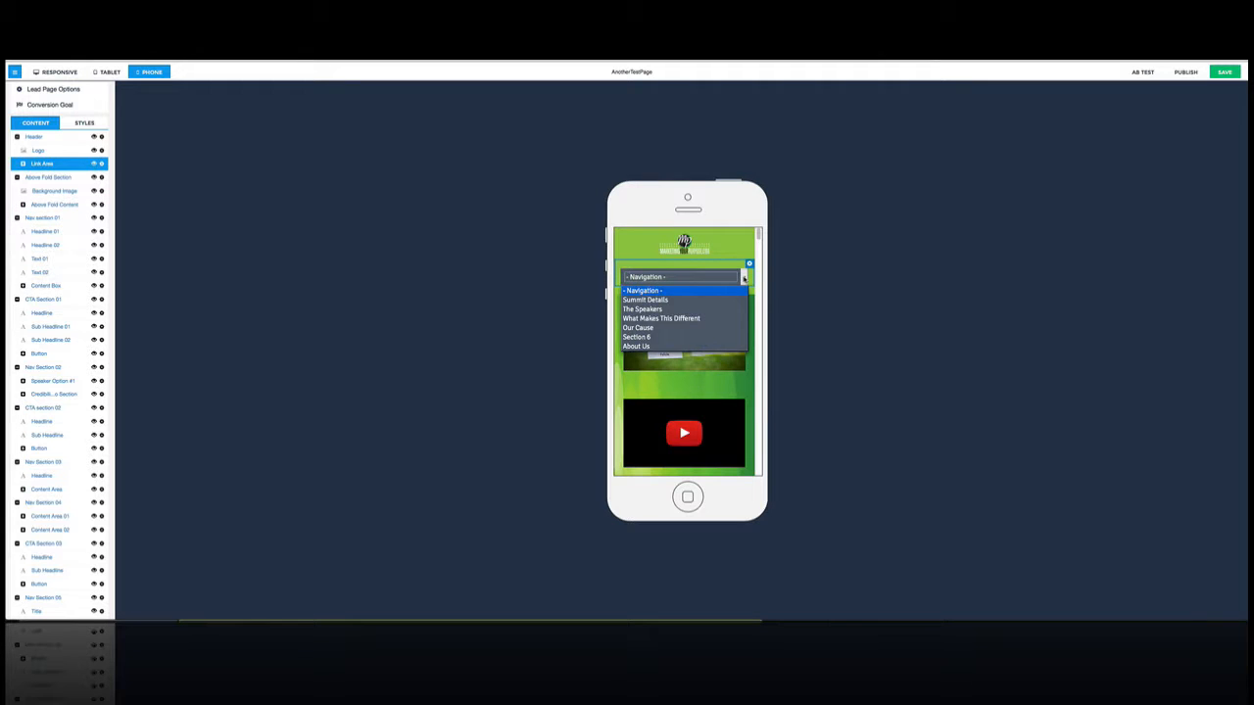
pyautogui.click(709, 312)
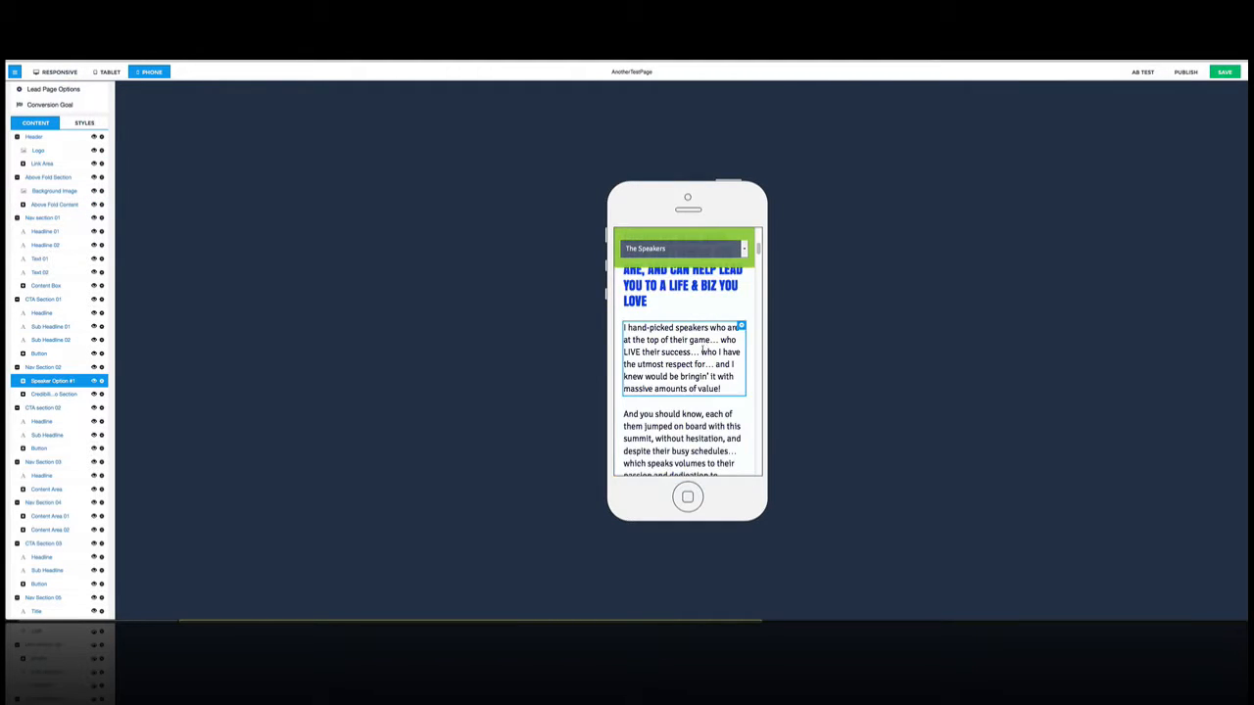
pyautogui.scroll(-5, 704, 350)
pyautogui.scroll(8, 691, 353)
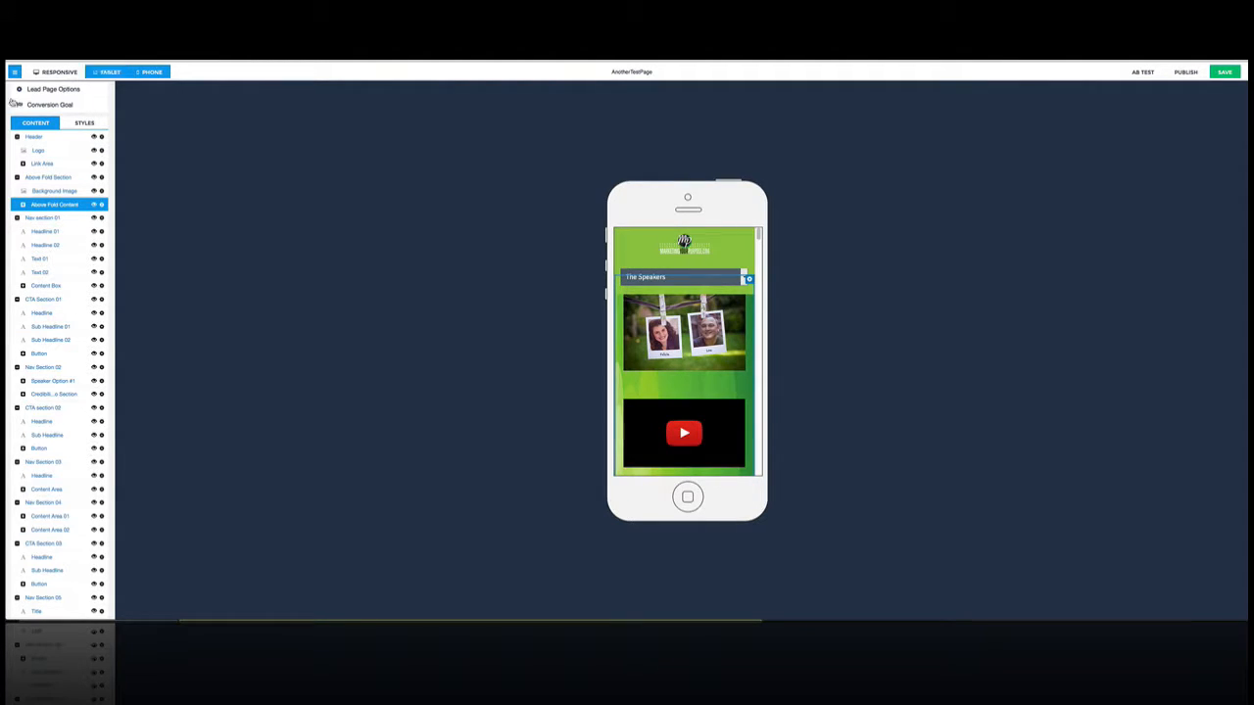
pyautogui.click(54, 72)
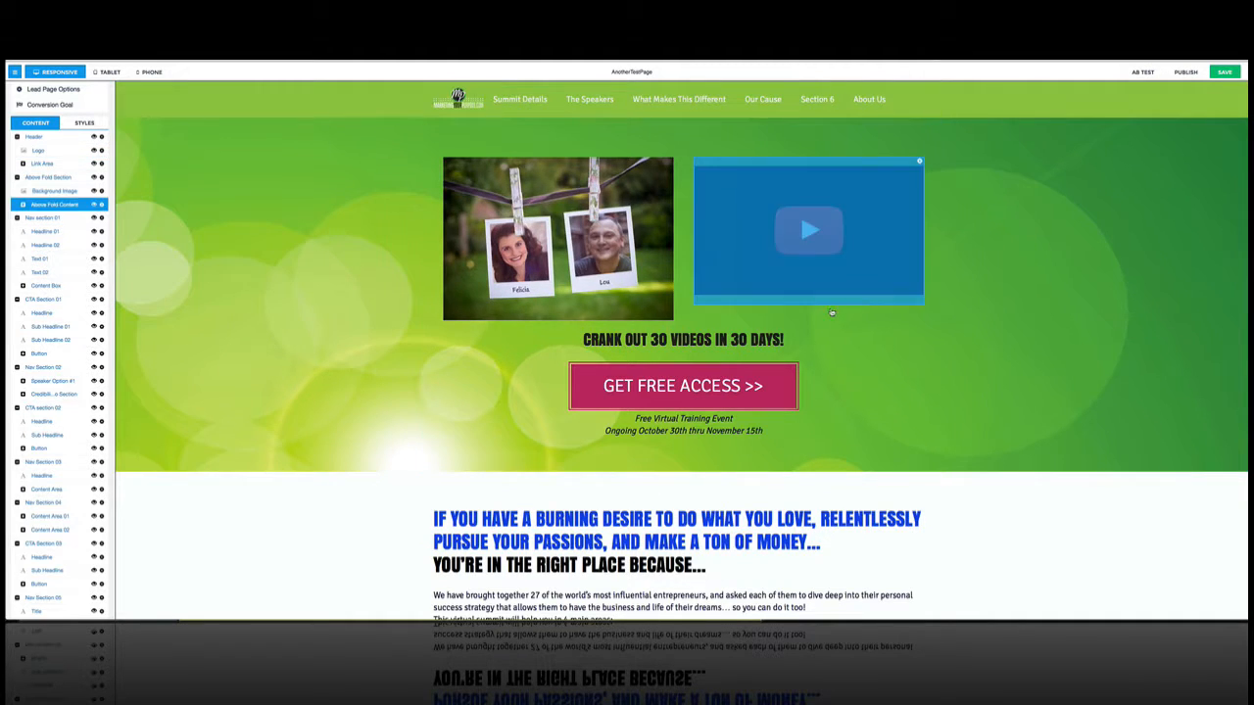
# - Replace the header logo with the blue lettered banner from the image library and apply it
pyautogui.click(460, 98)
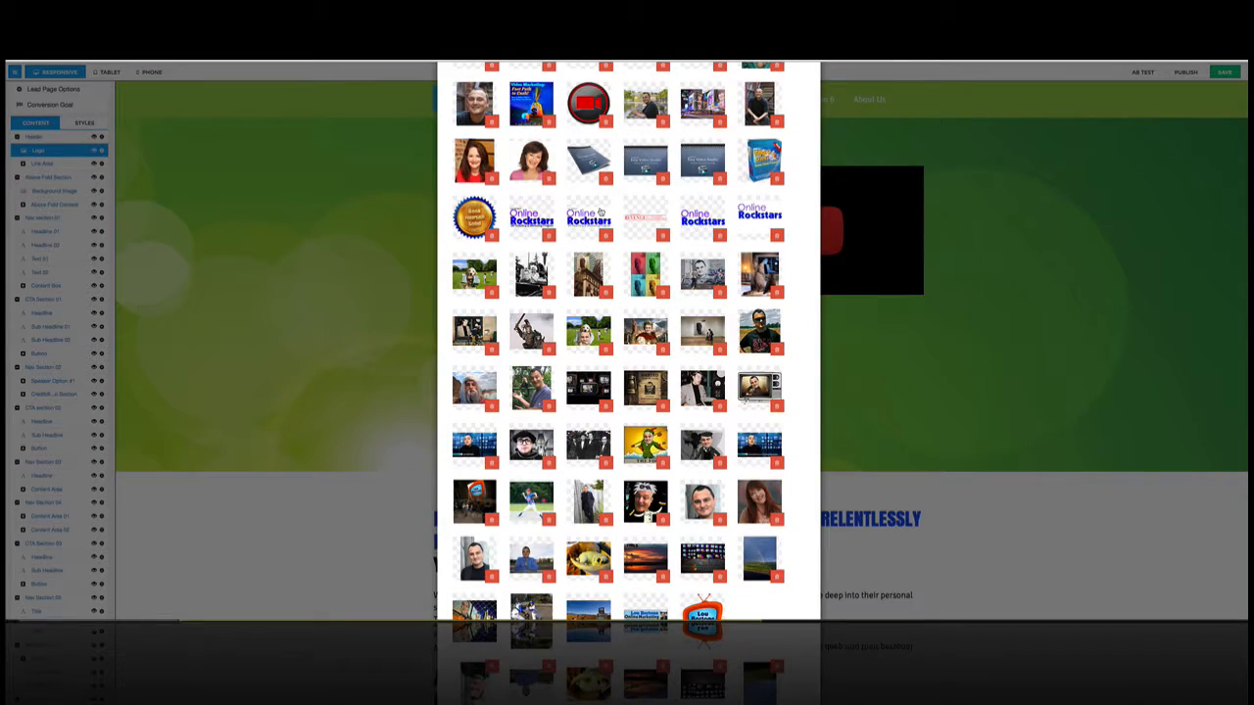
pyautogui.scroll(-20, 599, 211)
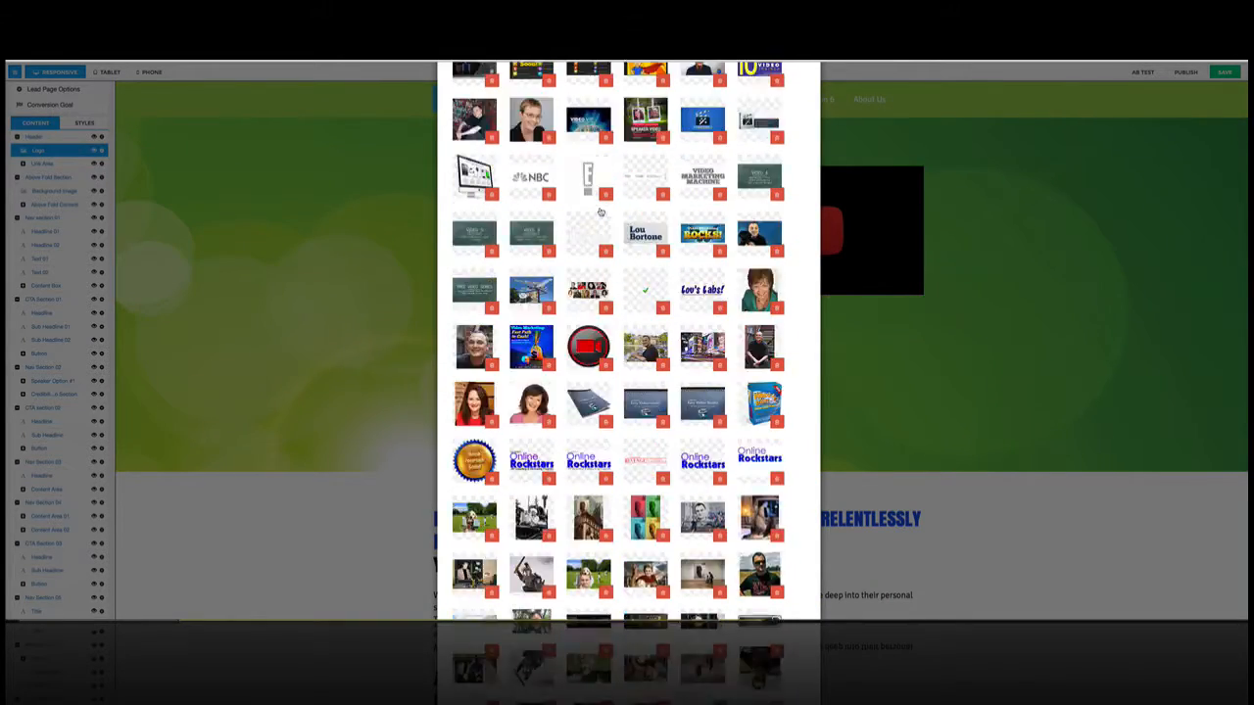
pyautogui.scroll(10, 599, 211)
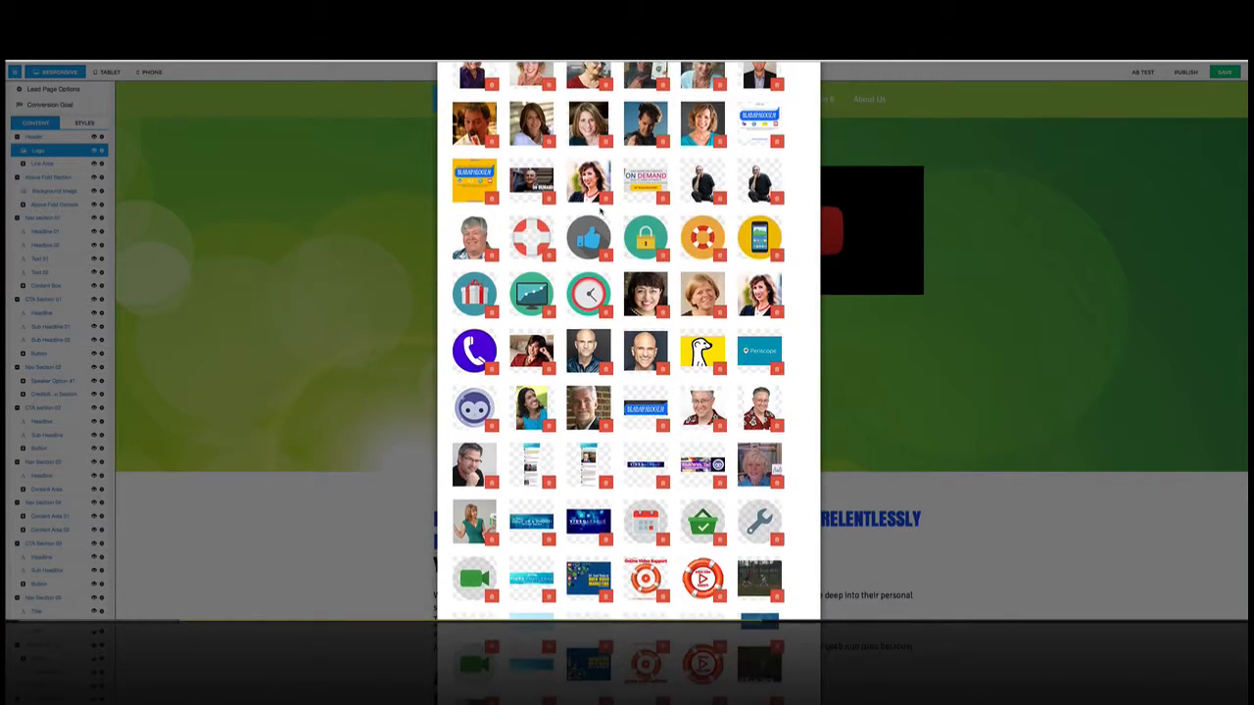
pyautogui.scroll(5, 600, 209)
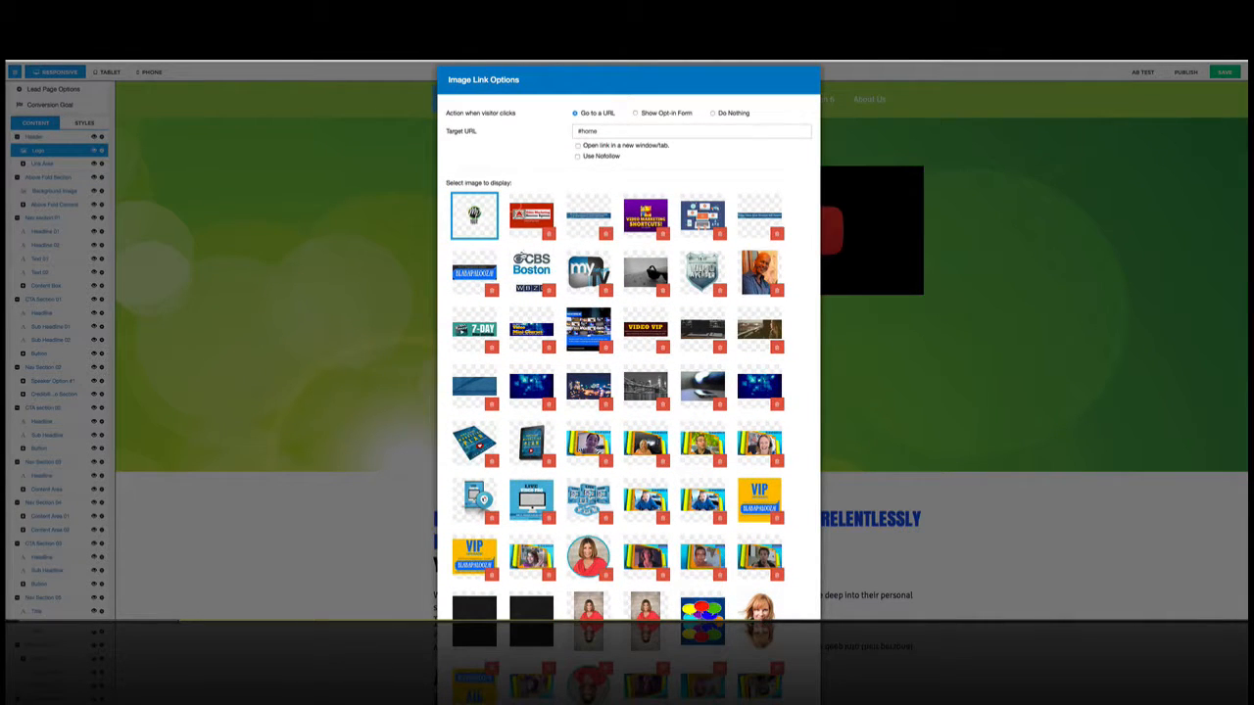
pyautogui.scroll(-8, 520, 251)
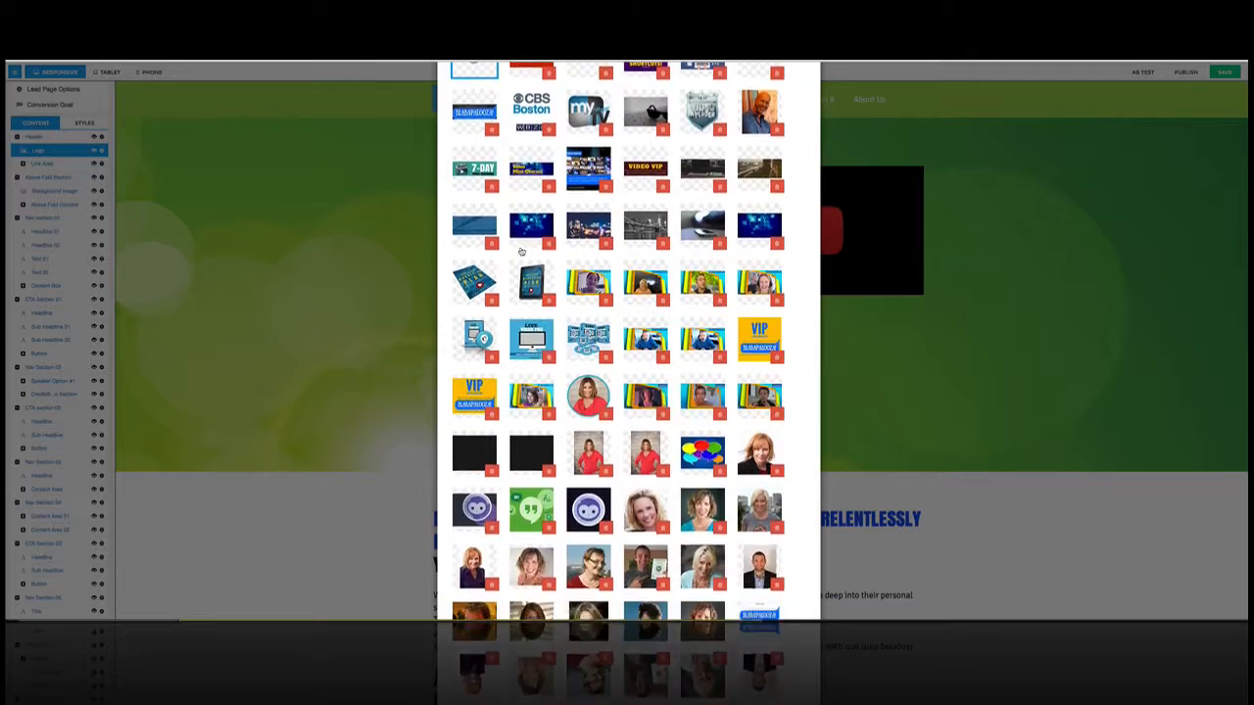
pyautogui.scroll(-5, 520, 252)
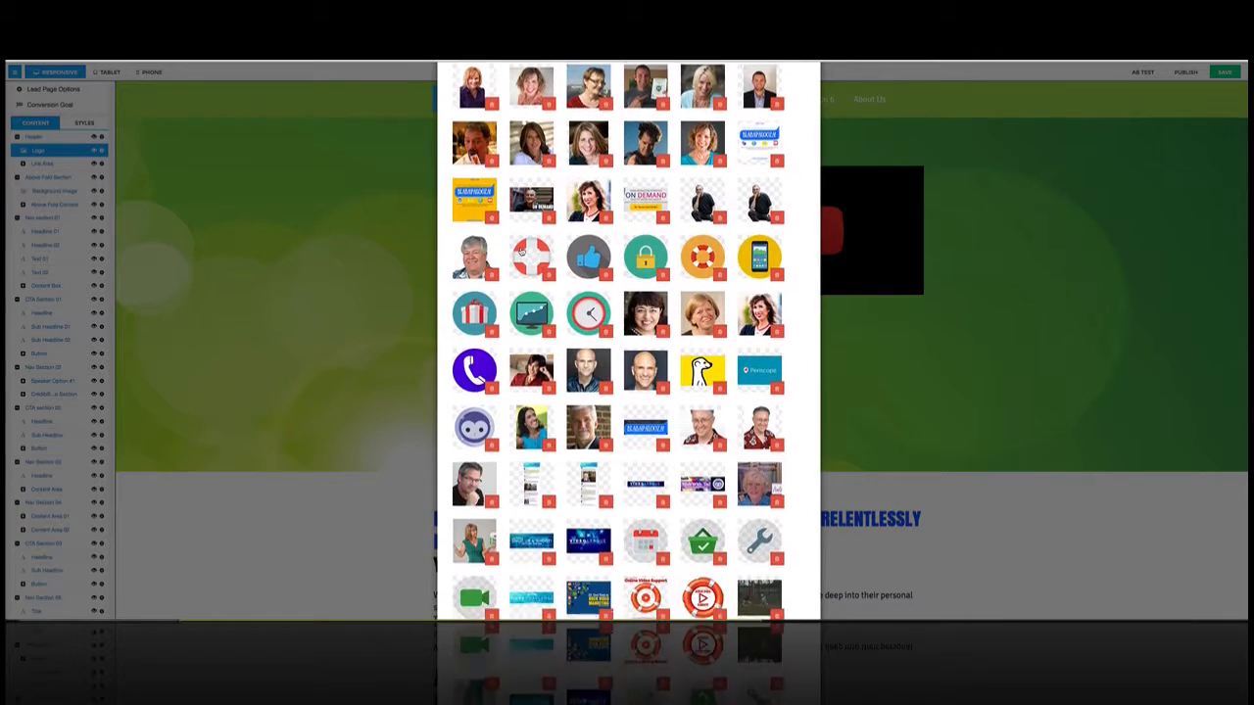
pyautogui.scroll(-8, 633, 478)
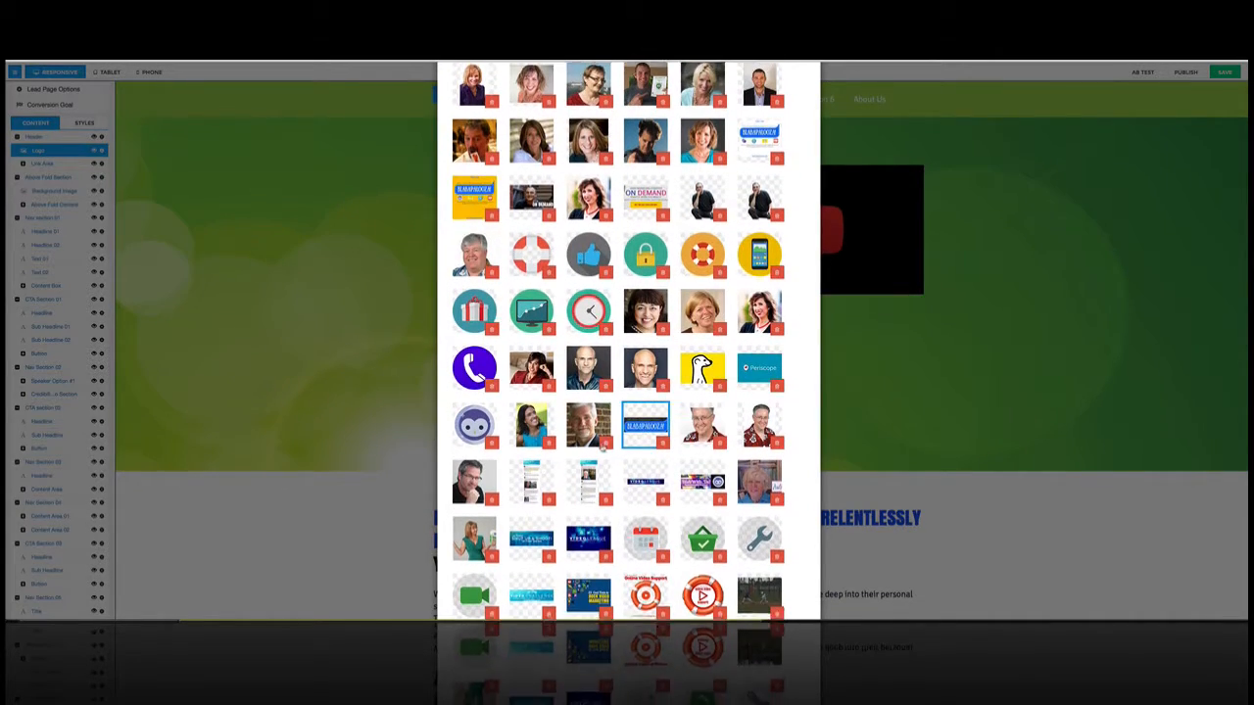
pyautogui.scroll(-15, 601, 447)
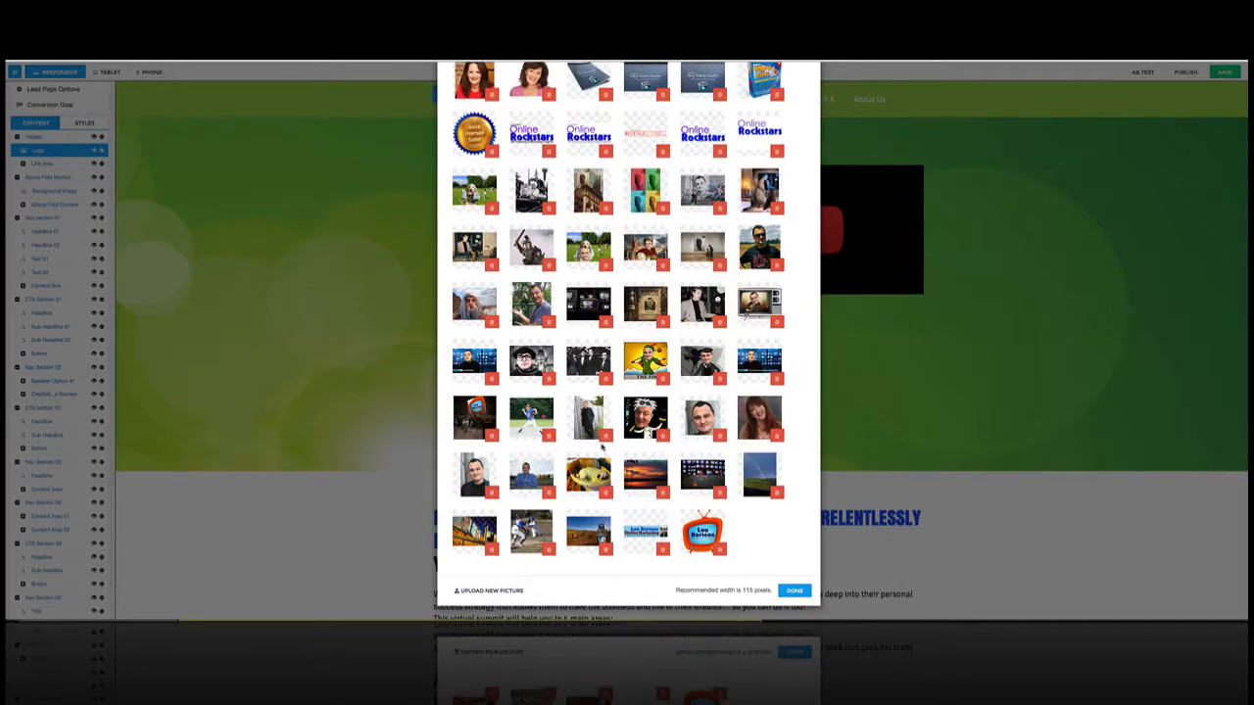
pyautogui.click(794, 591)
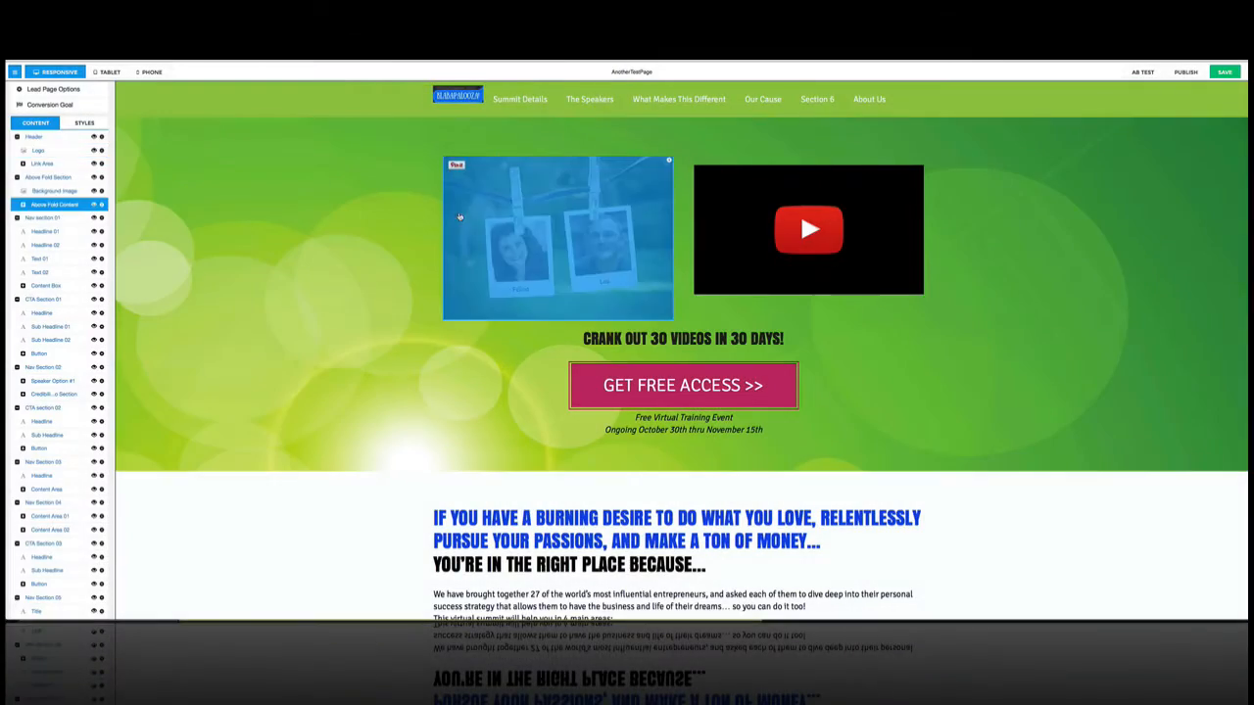
# - Inspect the text, target URL and new-window options of the Summit Details navigation link, and close its options
pyautogui.click(473, 97)
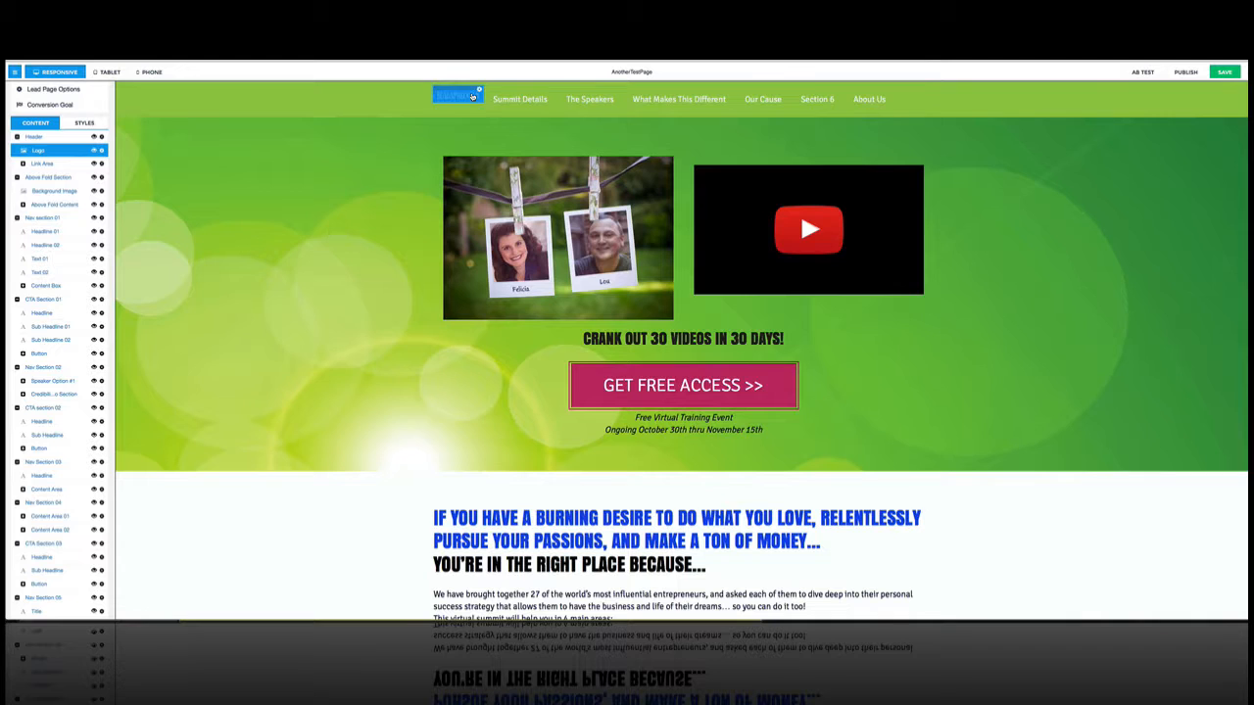
pyautogui.click(542, 101)
pyautogui.click(549, 99)
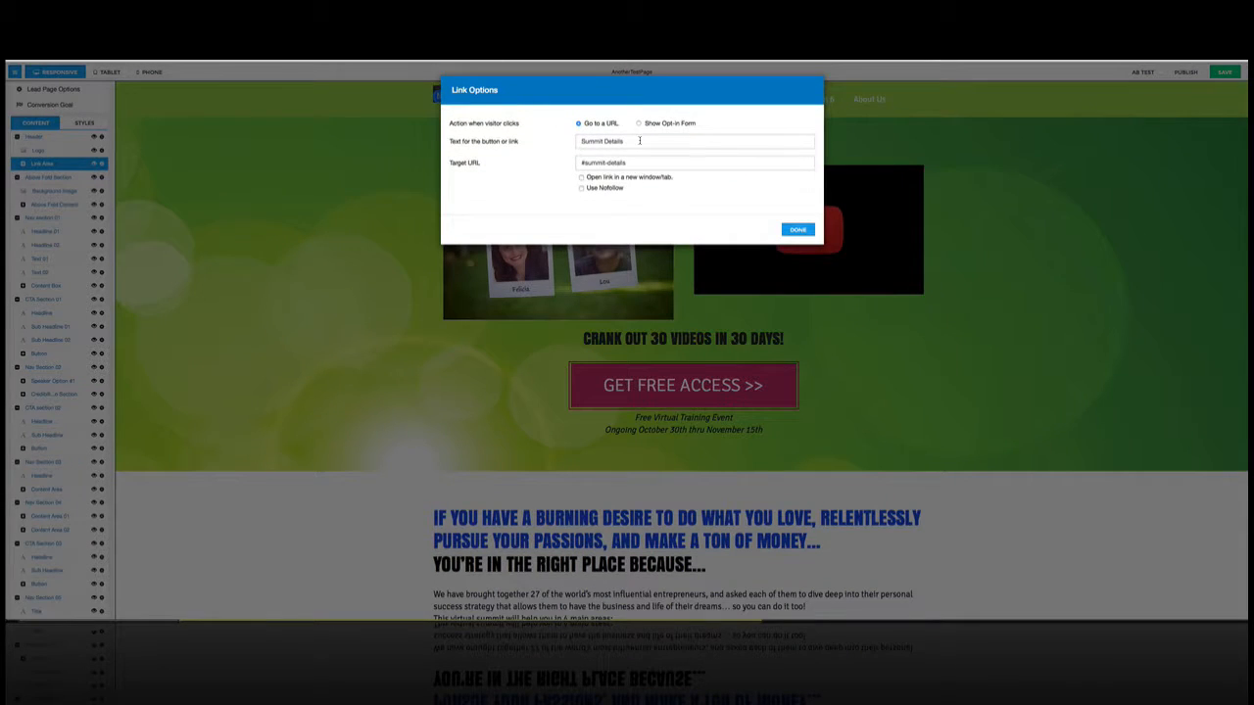
pyautogui.moveTo(639, 140); pyautogui.dragTo(565, 138)
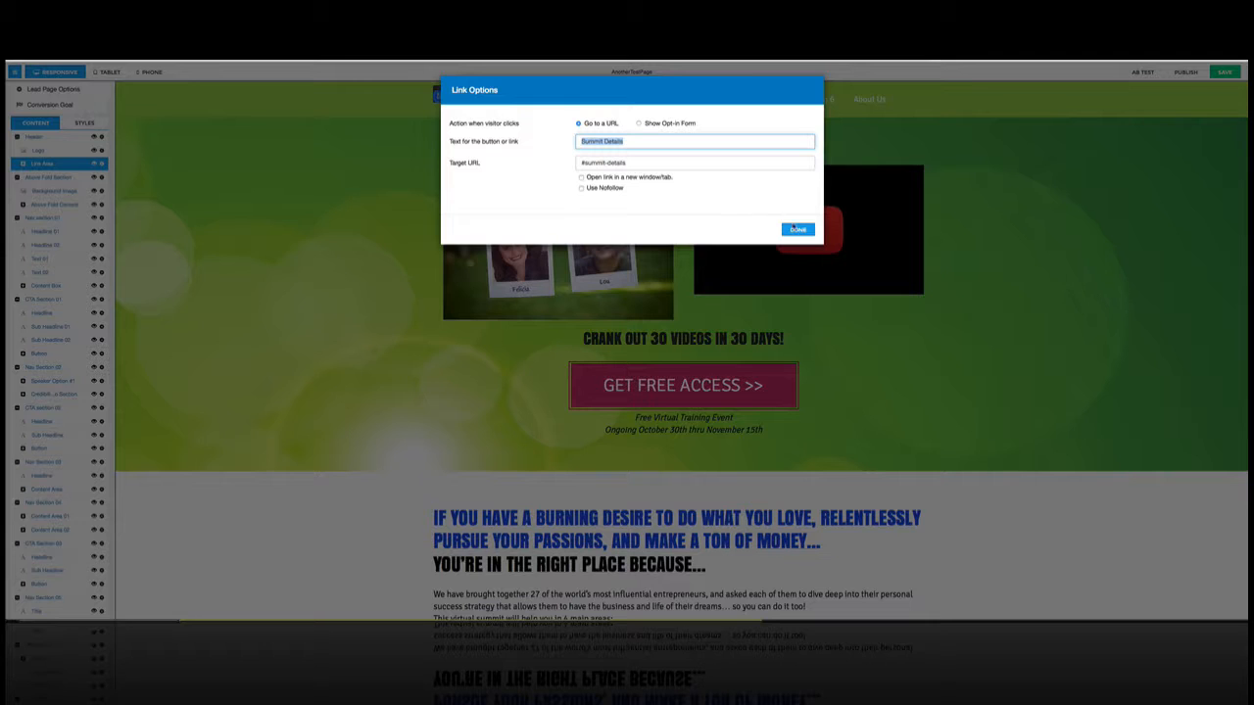
pyautogui.click(584, 180)
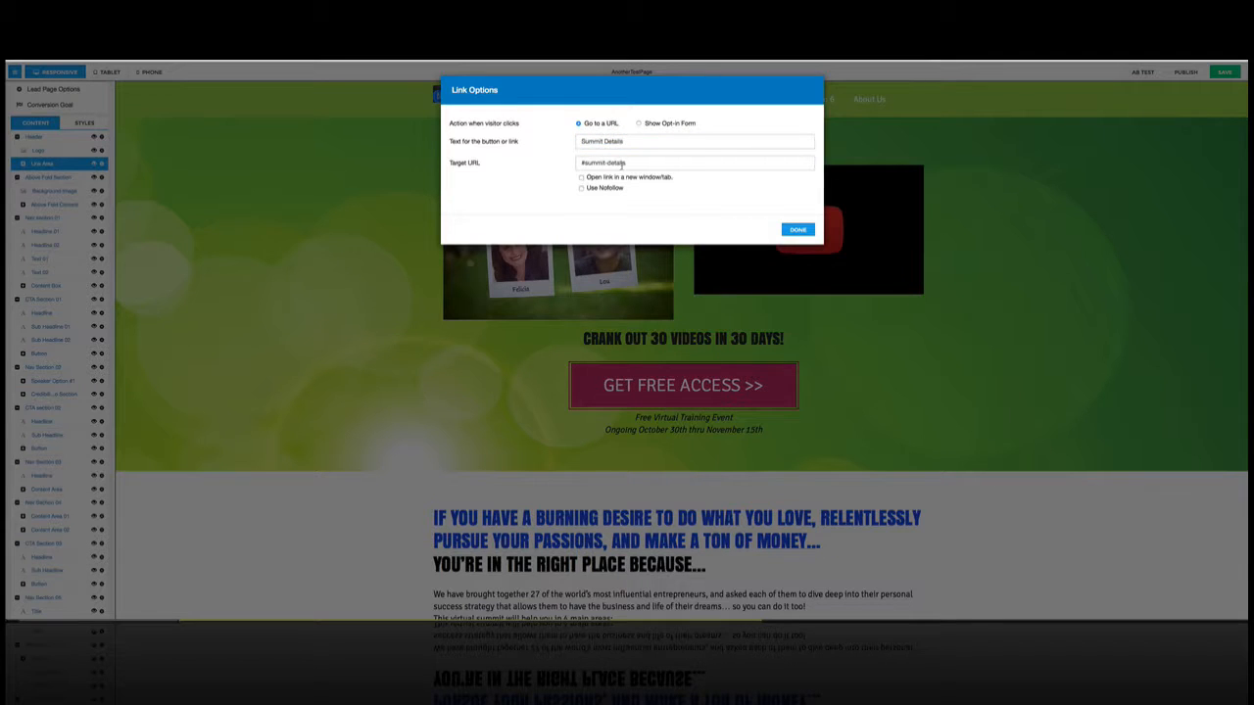
pyautogui.moveTo(639, 163); pyautogui.dragTo(564, 162)
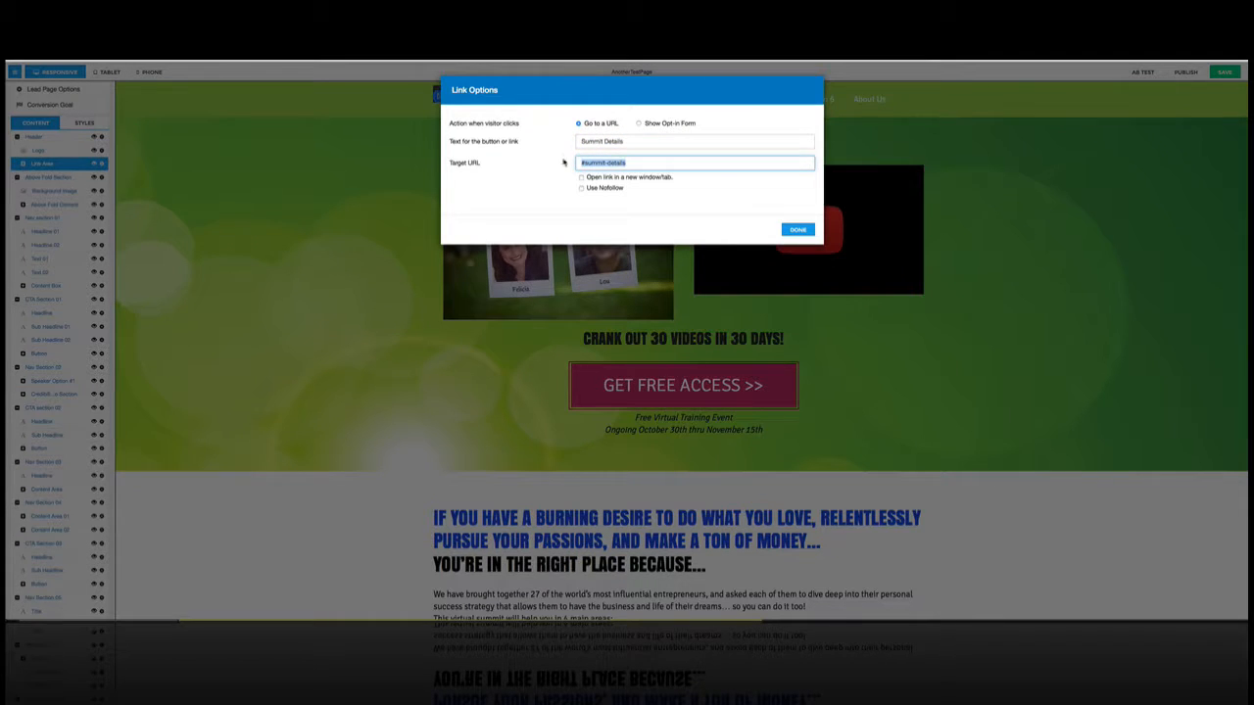
pyautogui.click(803, 231)
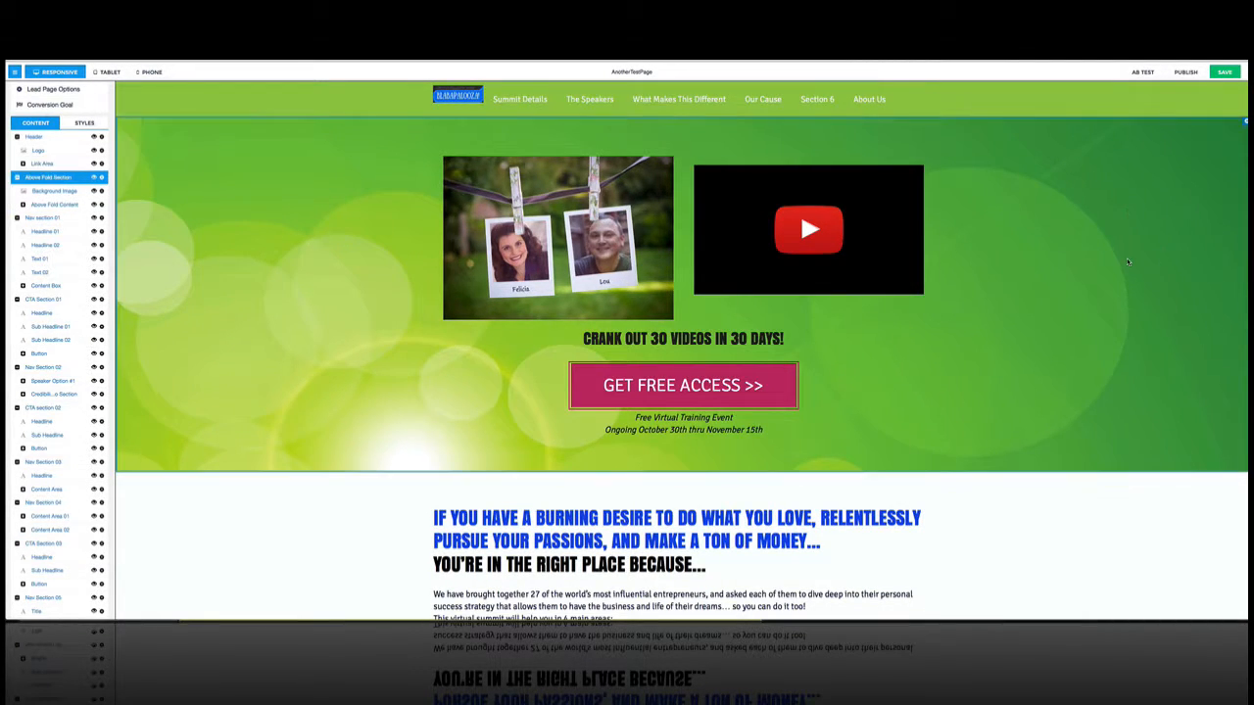
# - Check the finished hero area and save the landing page
pyautogui.scroll(-3, 1126, 261)
pyautogui.scroll(3, 1124, 245)
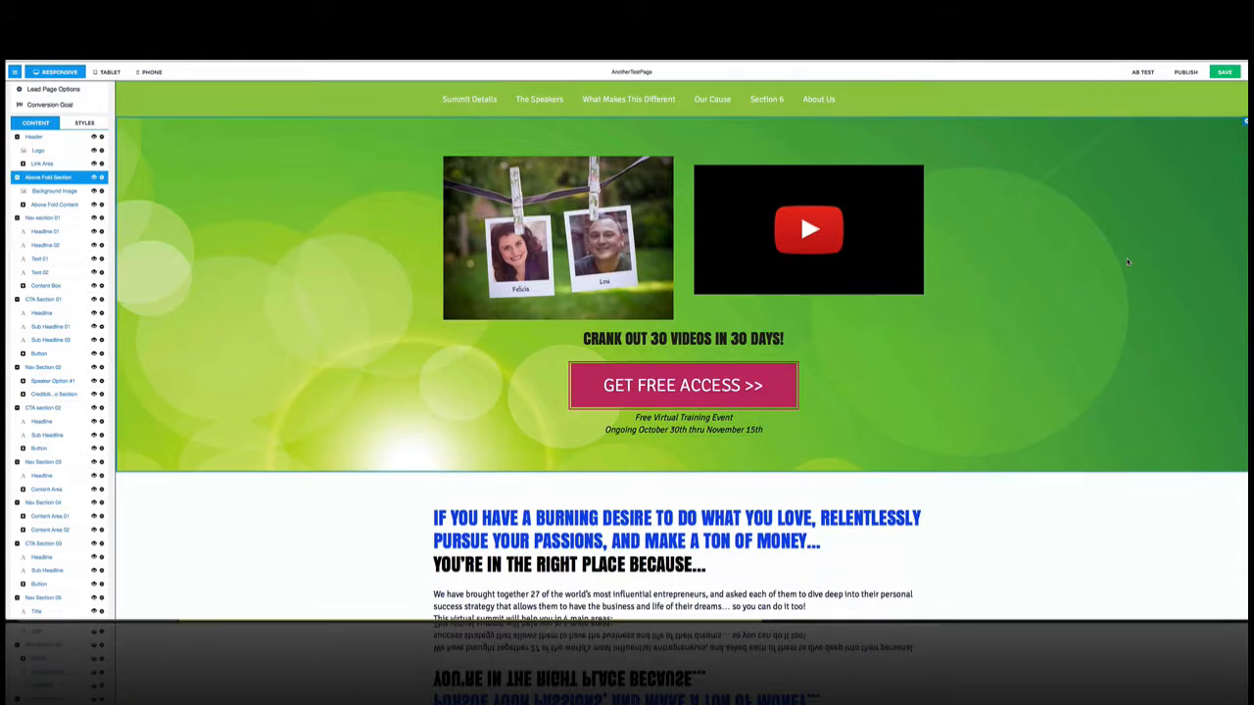
pyautogui.click(1223, 73)
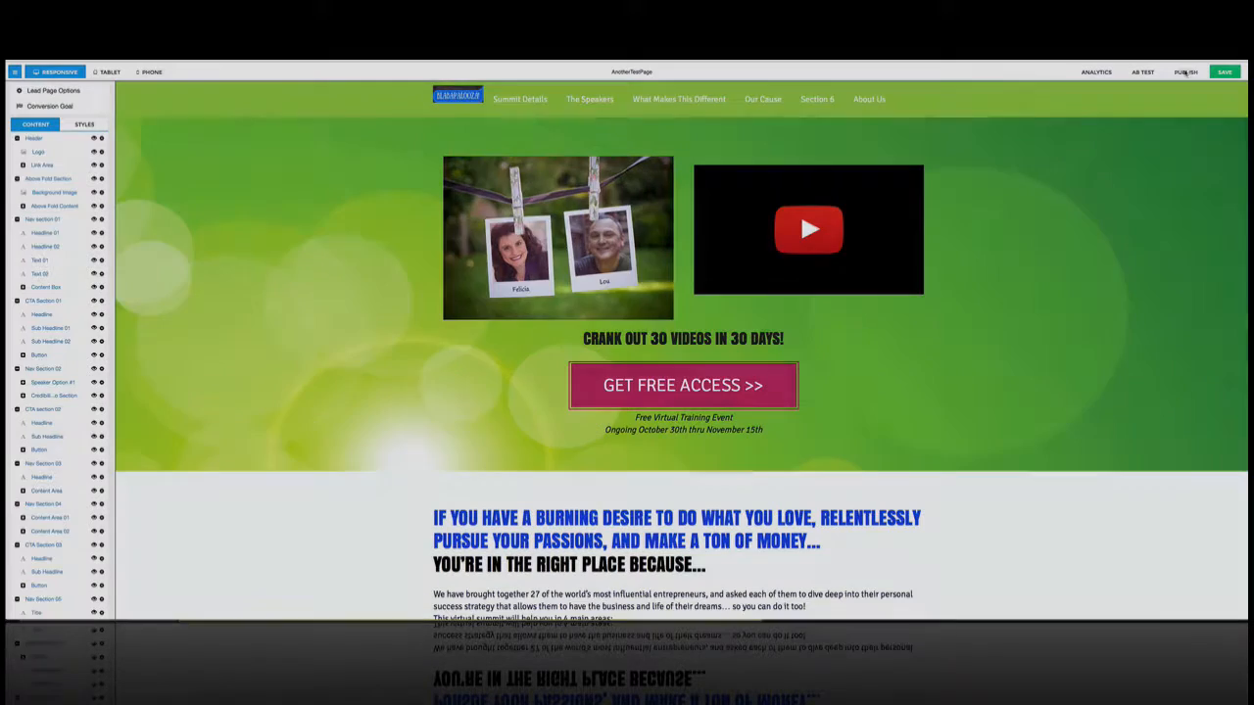
# - Open the live page from the LeadPages publishing options and look over its sections down to the speaker portraits
pyautogui.click(1185, 72)
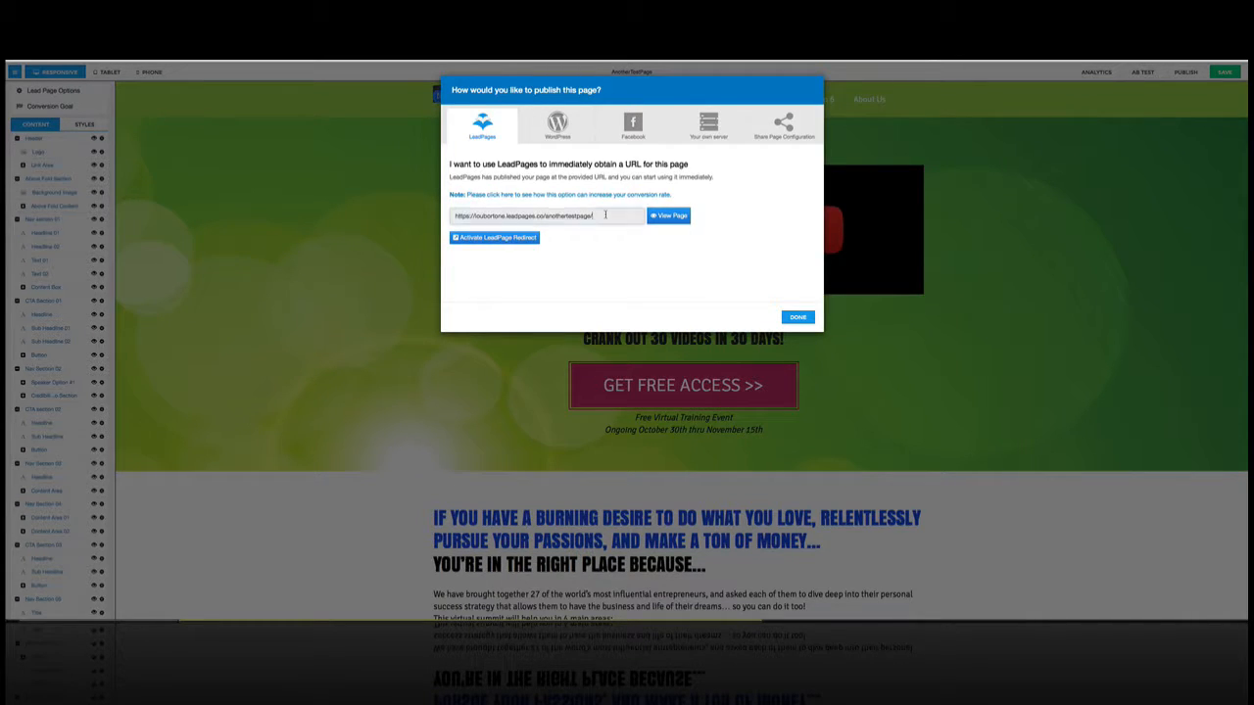
pyautogui.click(605, 214)
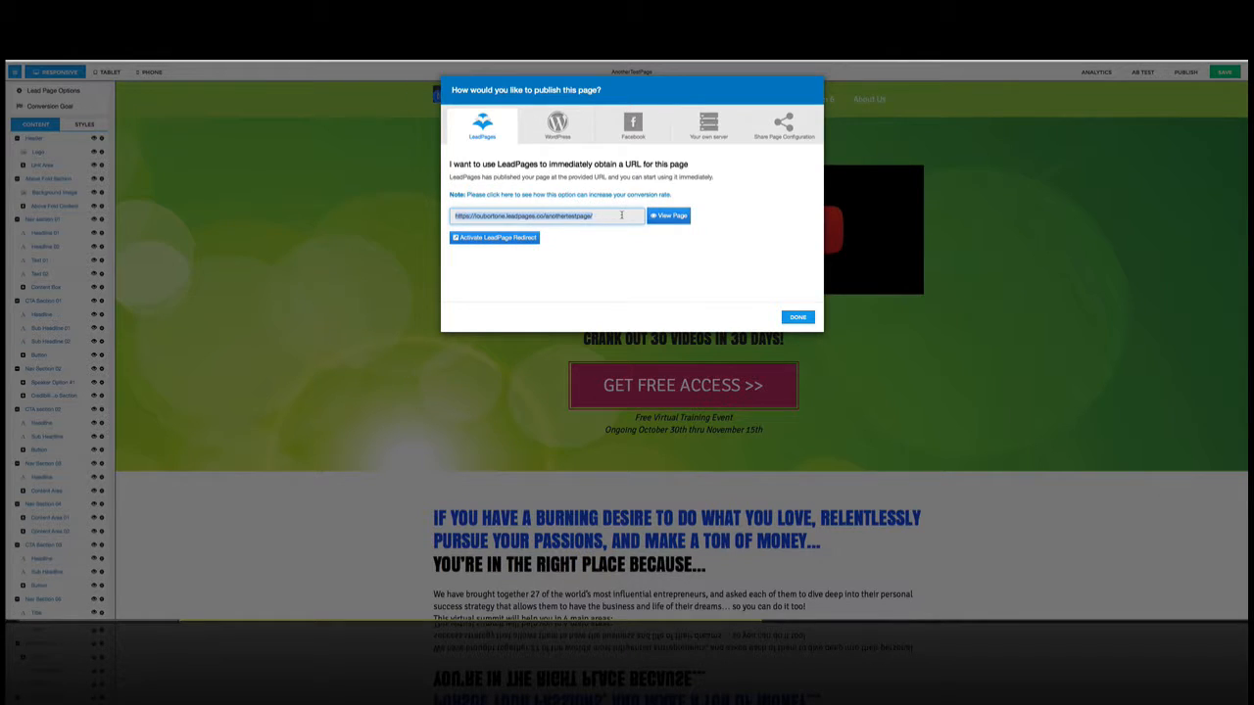
pyautogui.click(664, 217)
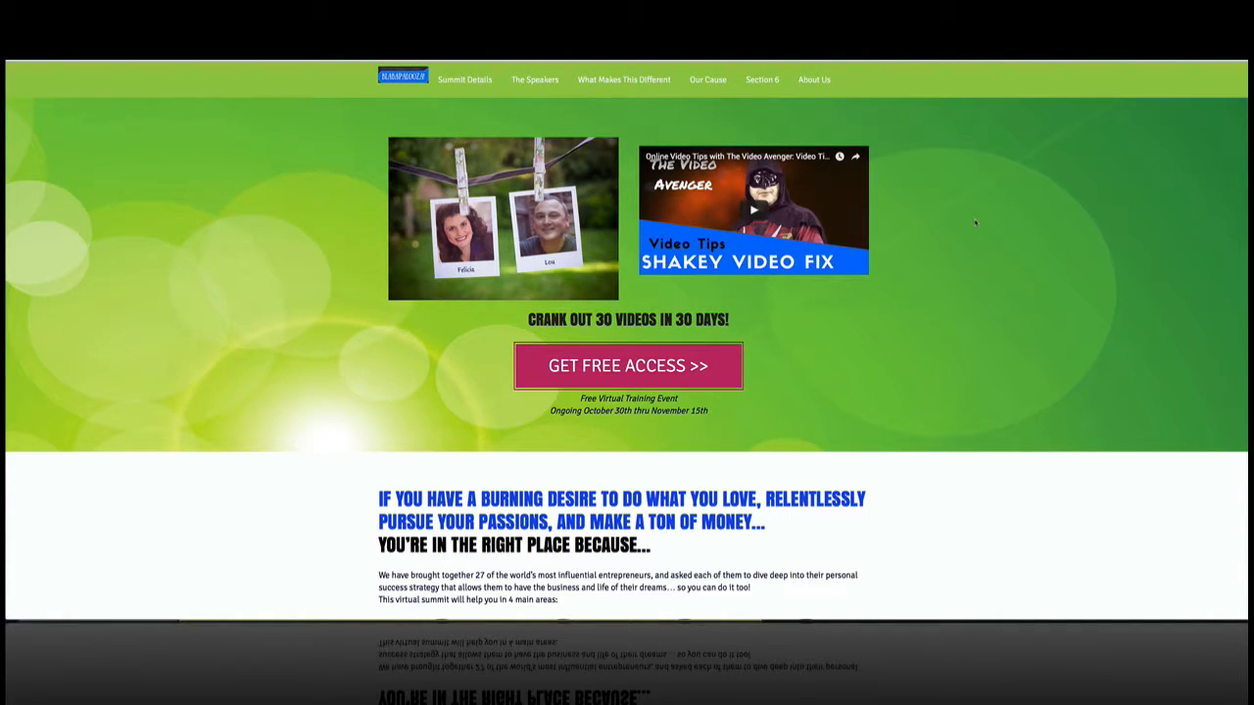
pyautogui.scroll(-10, 975, 223)
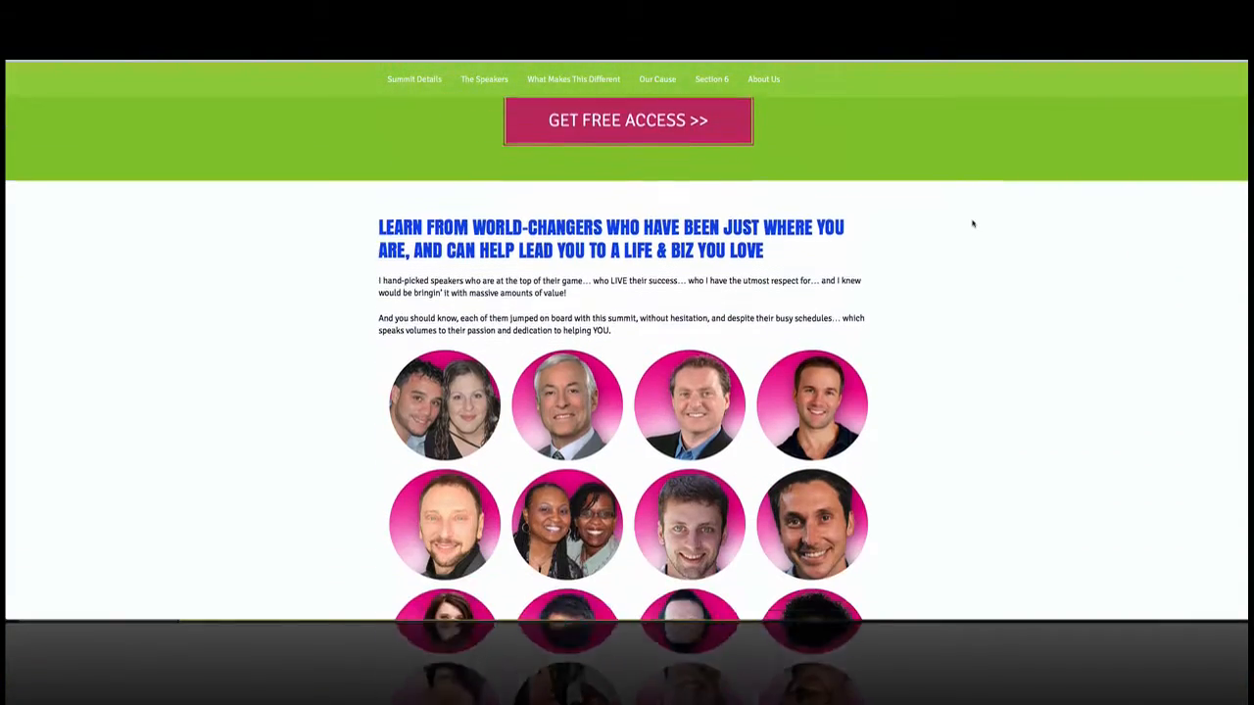
pyautogui.scroll(-5, 973, 220)
pyautogui.scroll(15, 971, 224)
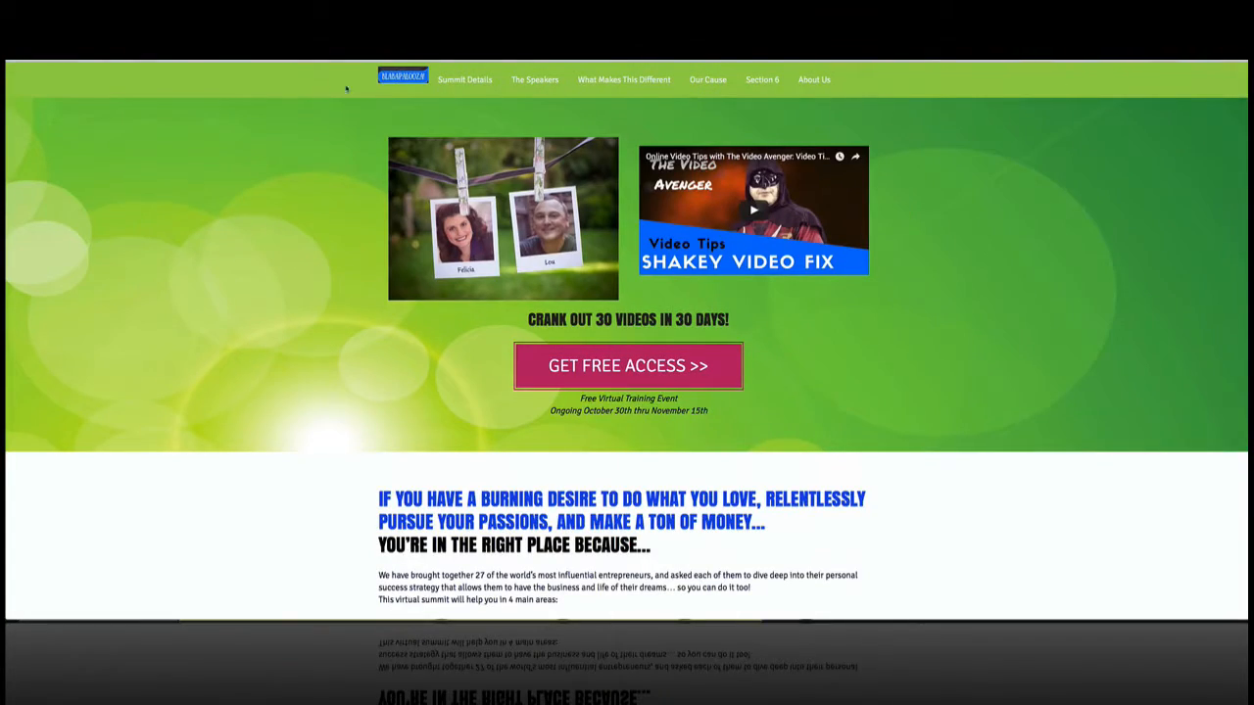
# - Test the live page by playing and pausing its video, and opening and closing the Get Free Access opt-in form
pyautogui.click(754, 210)
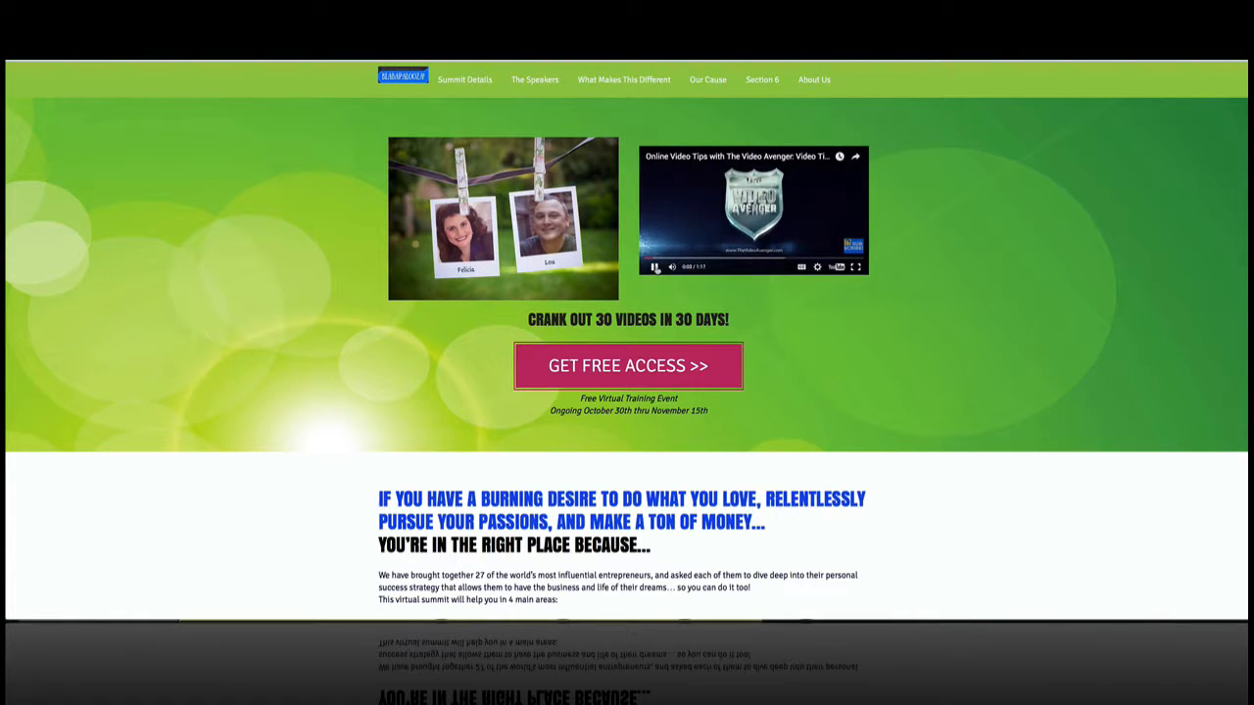
pyautogui.click(656, 266)
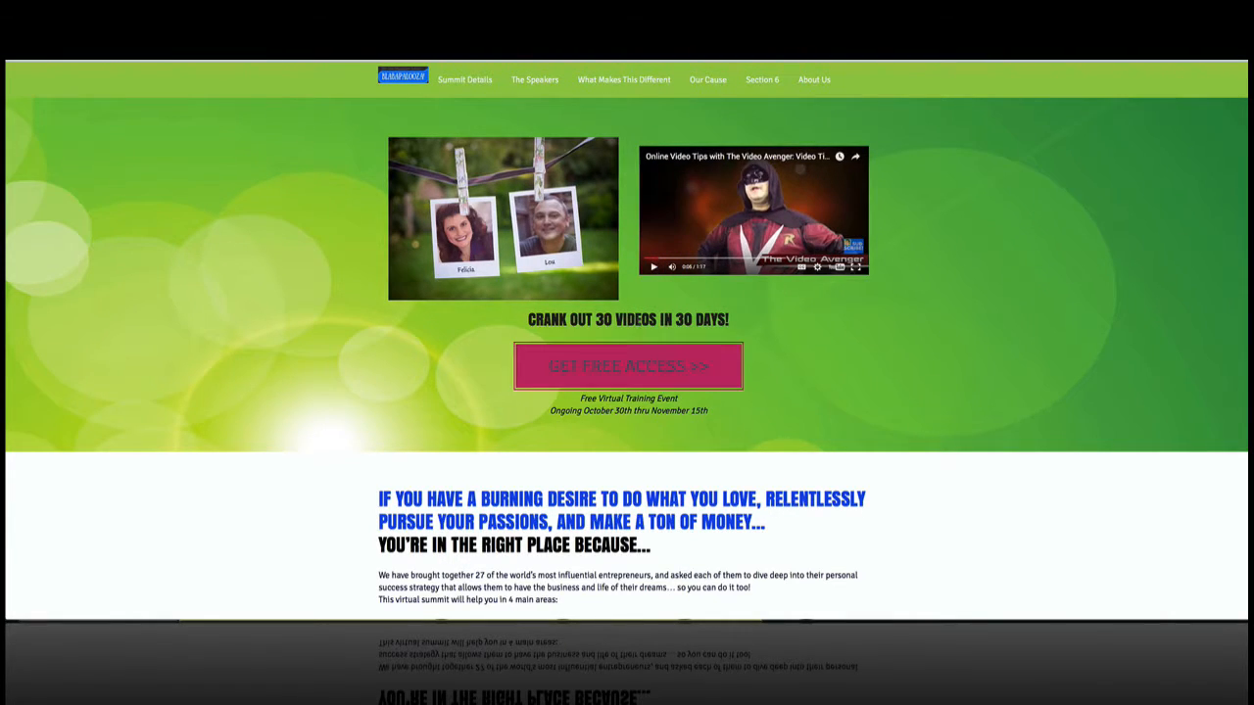
pyautogui.click(639, 364)
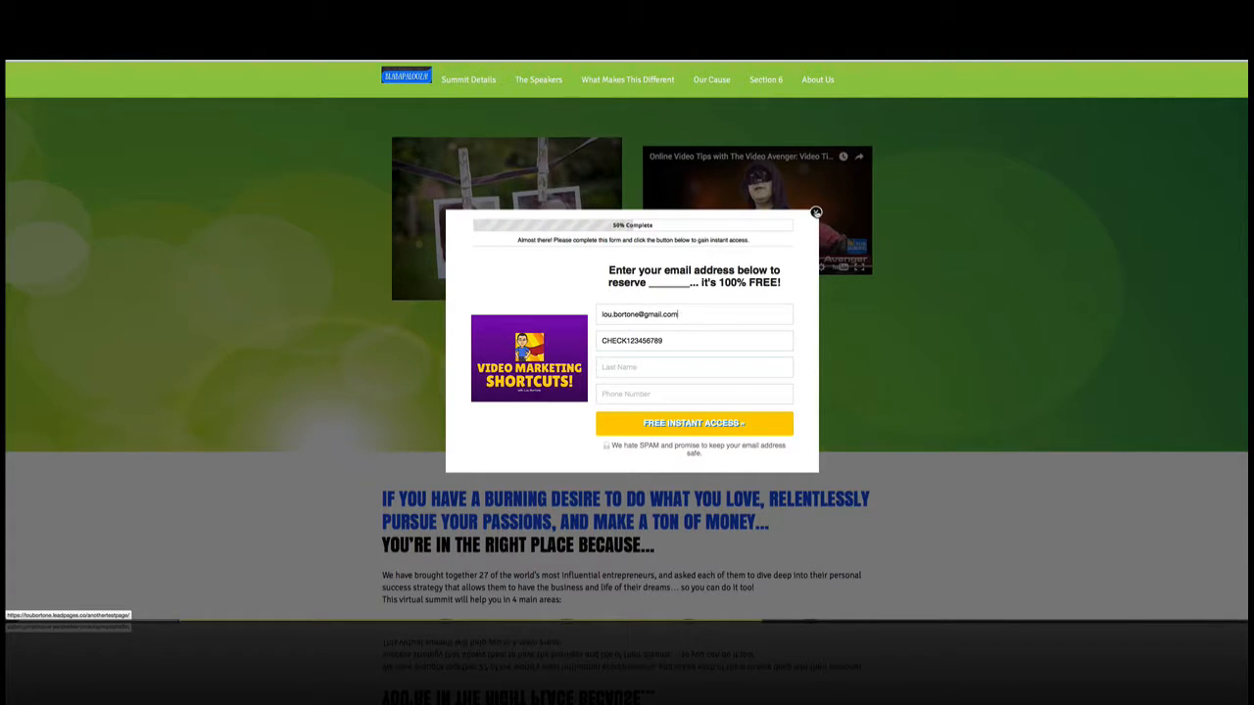
pyautogui.click(815, 211)
pyautogui.scroll(-1, 848, 358)
pyautogui.scroll(-1, 848, 358)
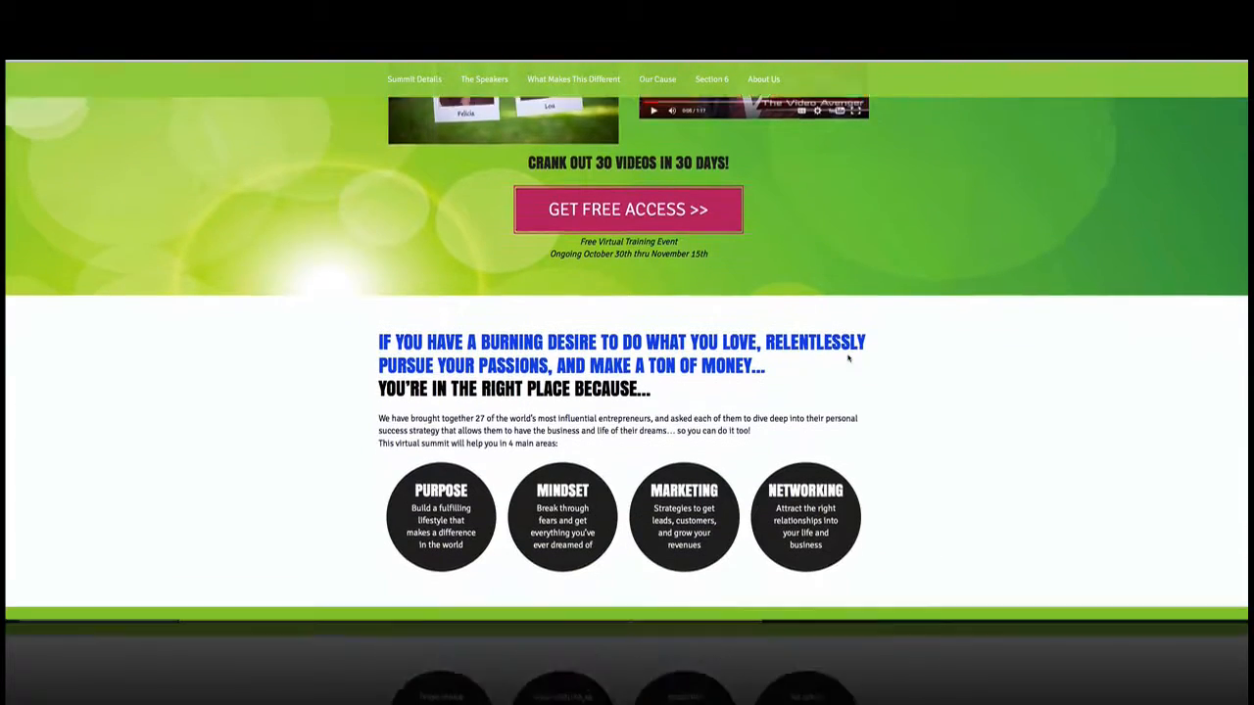
pyautogui.scroll(2, 848, 358)
pyautogui.scroll(-1, 741, 149)
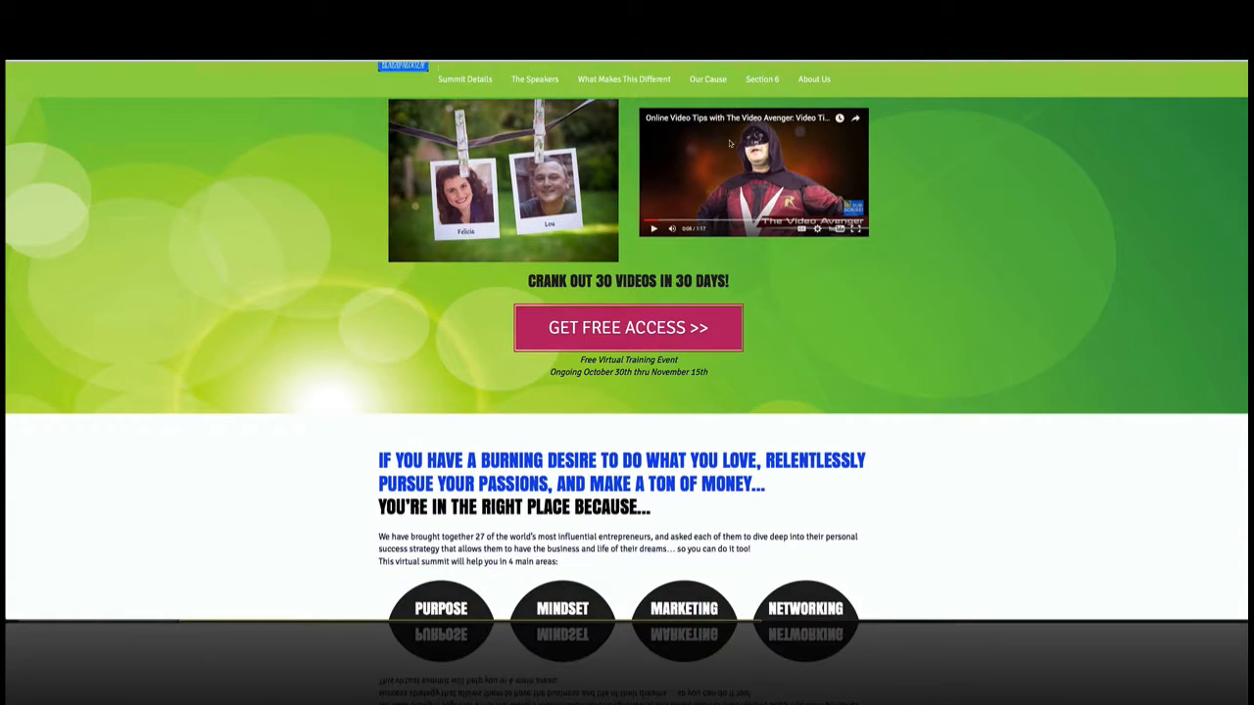
pyautogui.scroll(1, 1154, 197)
pyautogui.scroll(-1, 1154, 197)
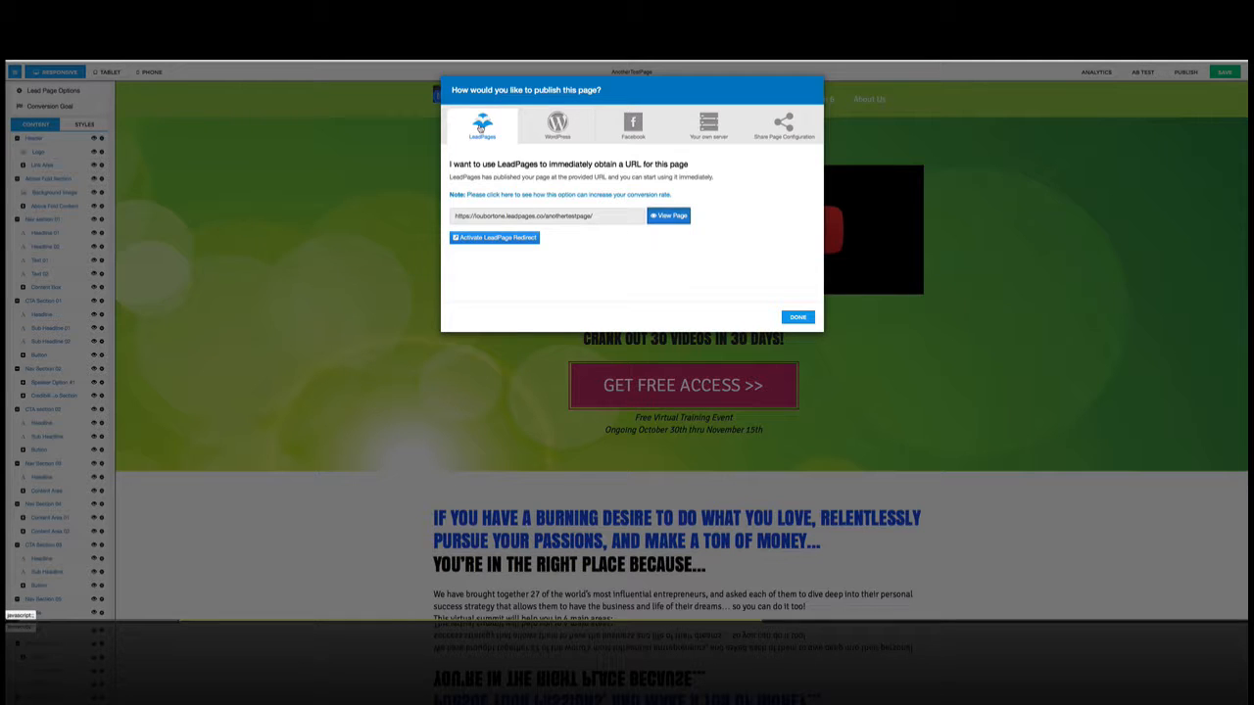
# - Compare the WordPress, own-server and Facebook publishing options for the page
pyautogui.click(557, 125)
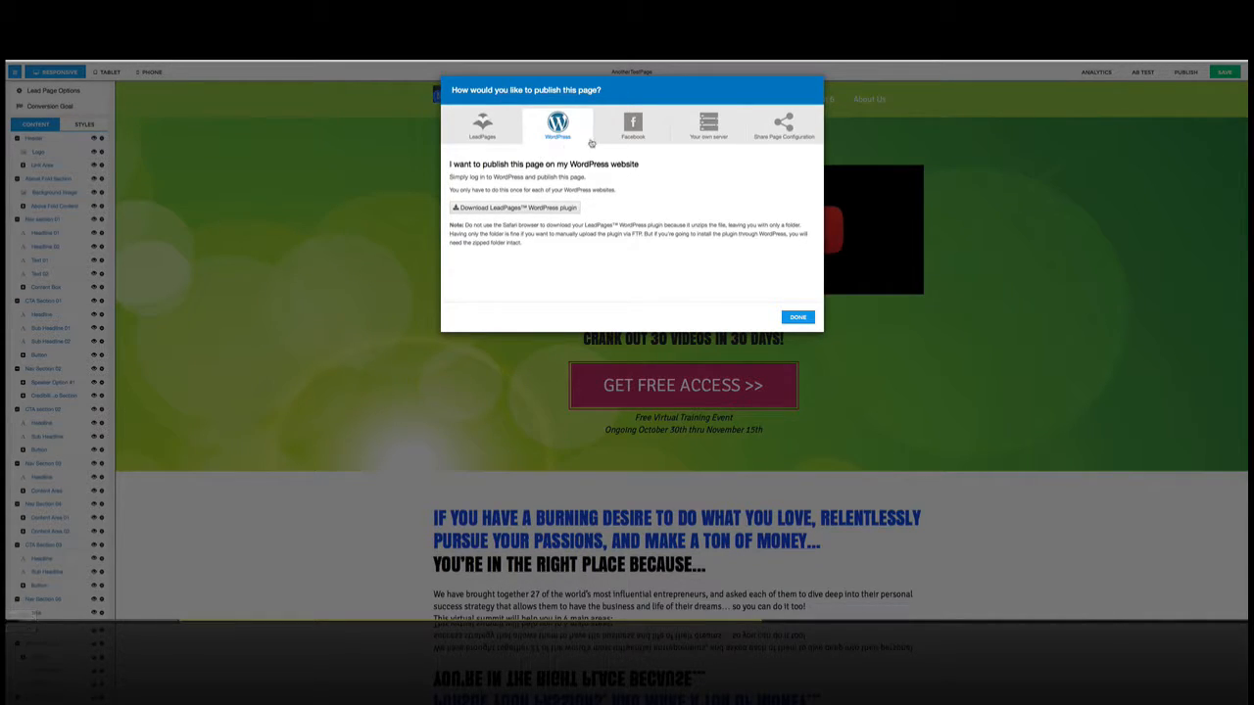
pyautogui.click(704, 126)
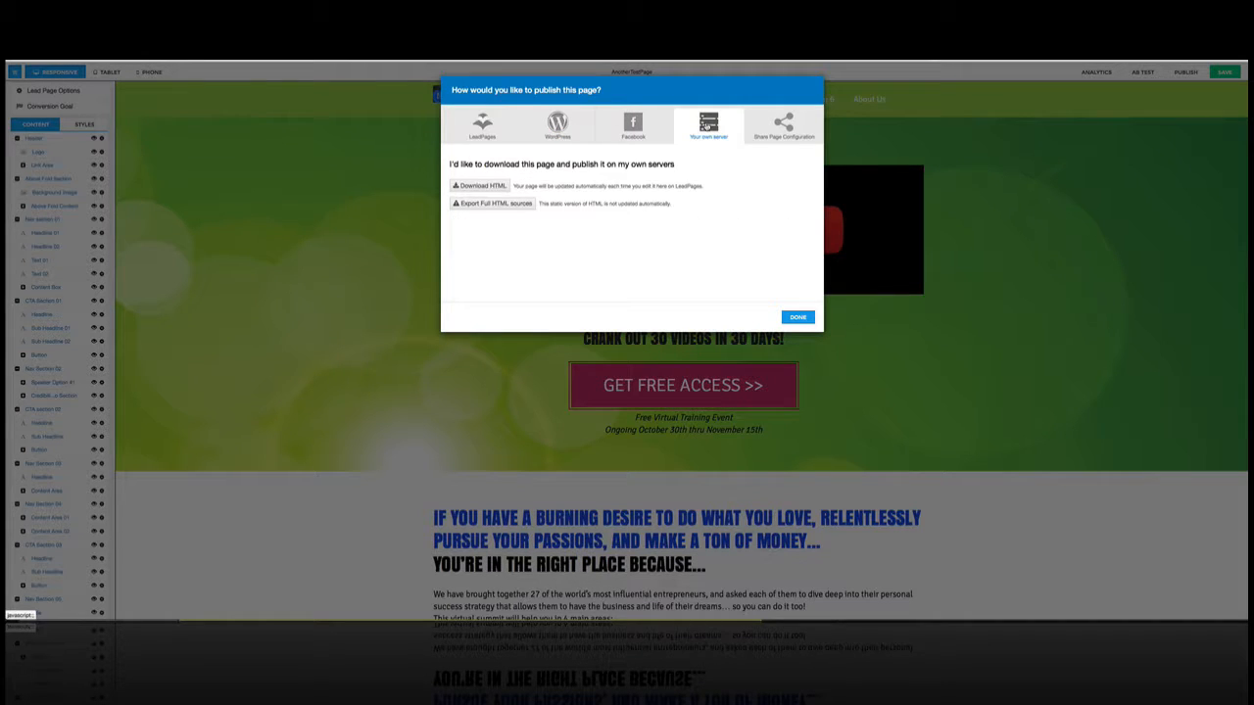
pyautogui.click(624, 129)
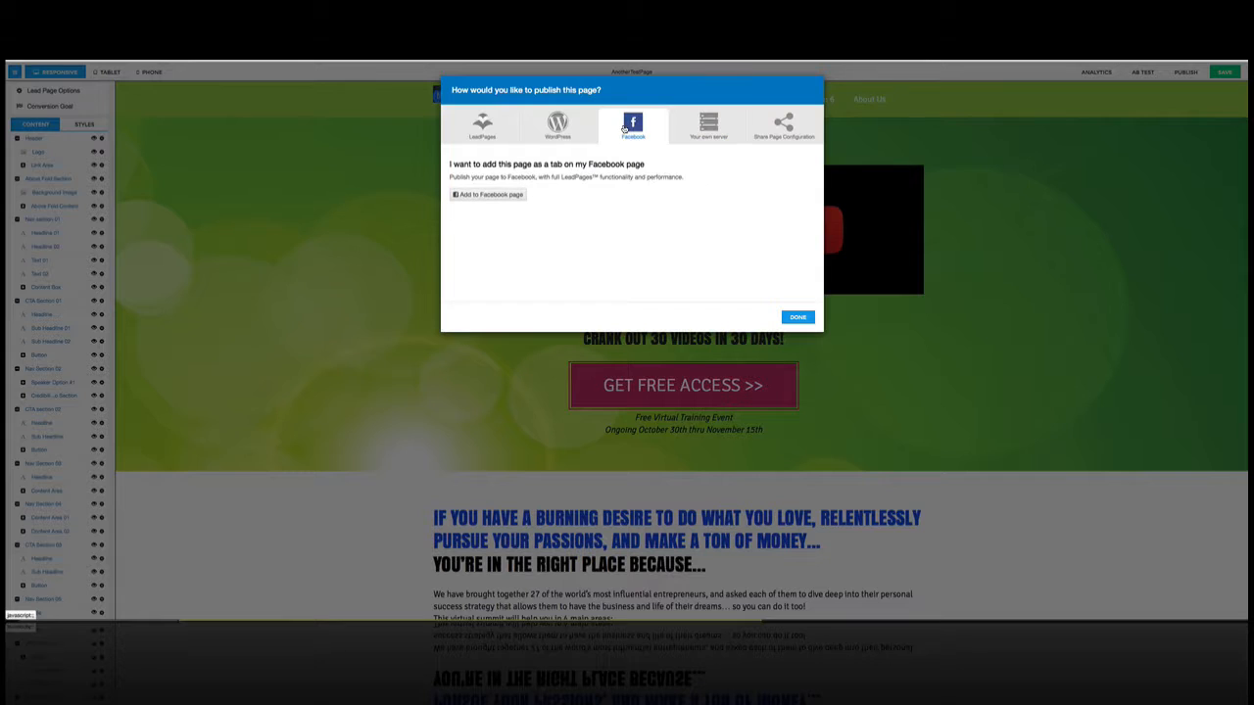
# - Open Facebook's Add Page Tab screen for LeadPages, inspect the Facebook Pages choices, and return to the page editor without adding it
pyautogui.click(505, 195)
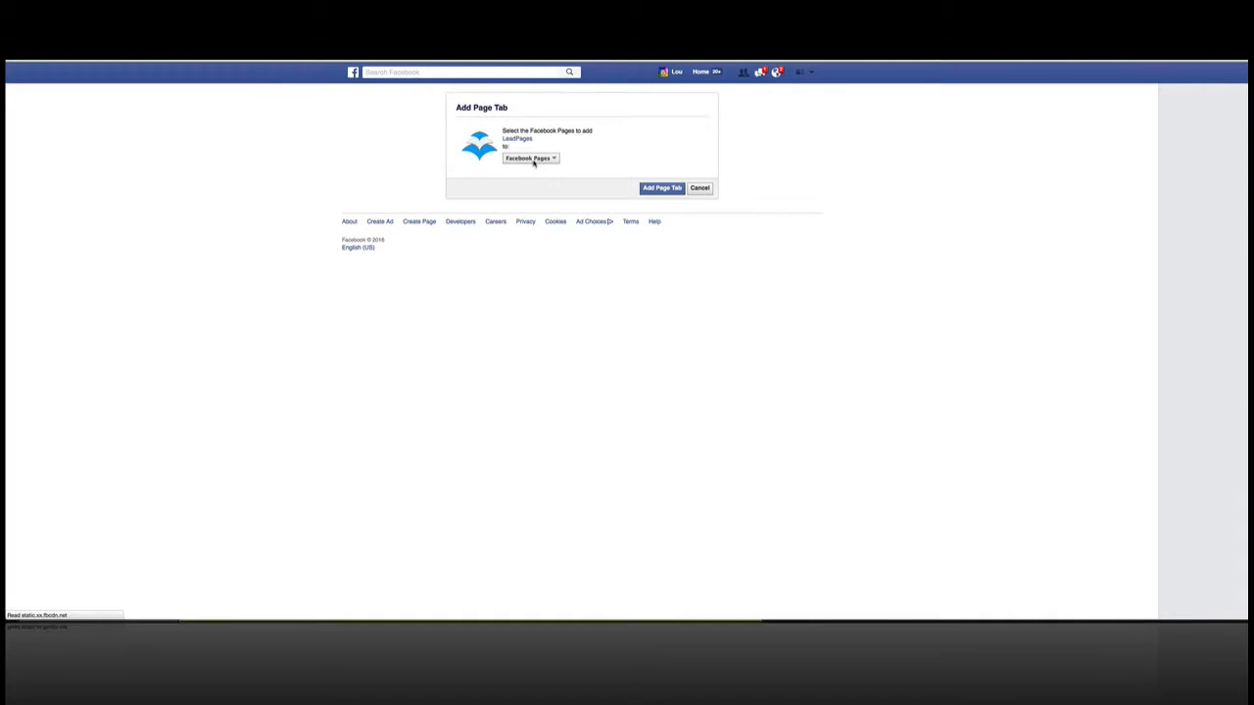
pyautogui.click(532, 158)
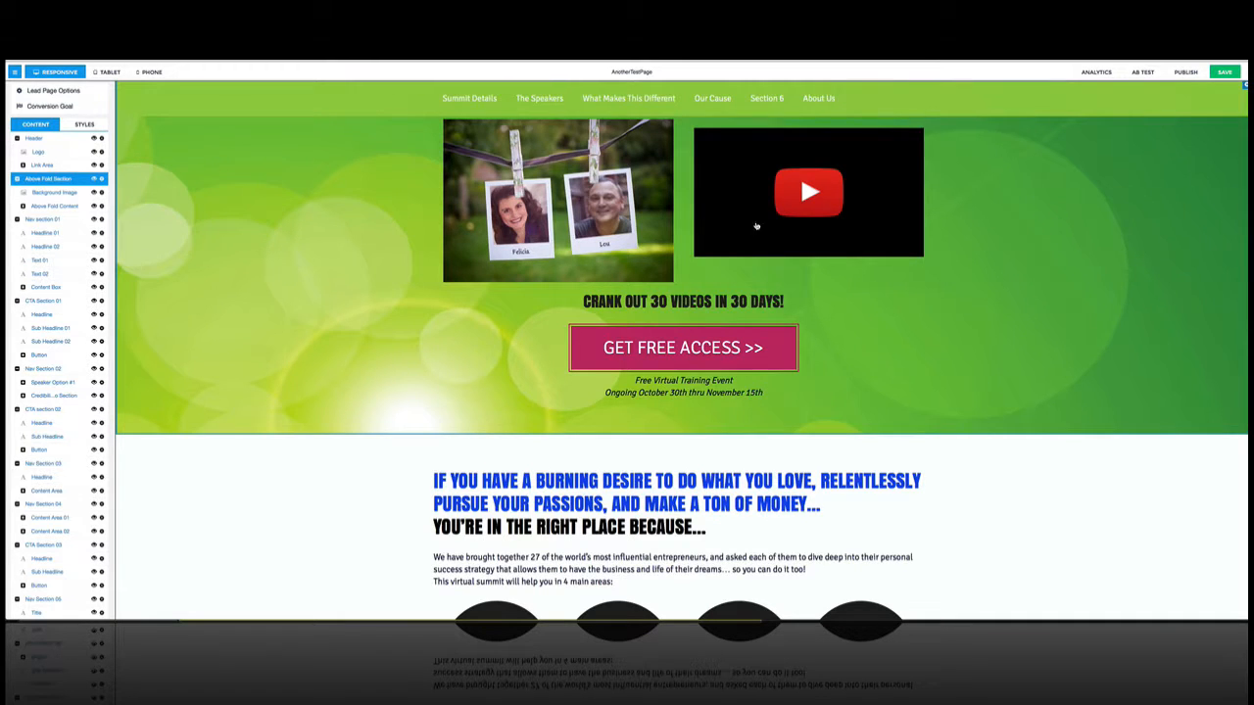
pyautogui.click(646, 223)
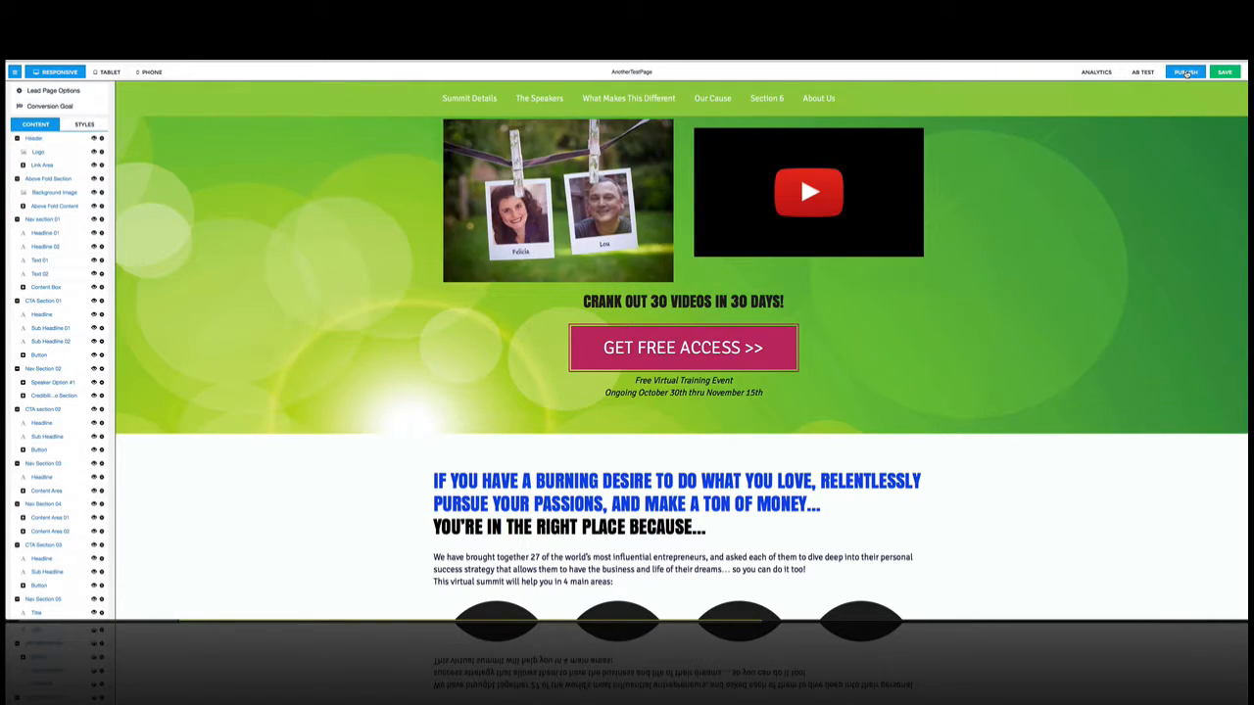
# - Reopen the publishing options, highlight the page's LeadPages URL, and close the dialog
pyautogui.click(1185, 71)
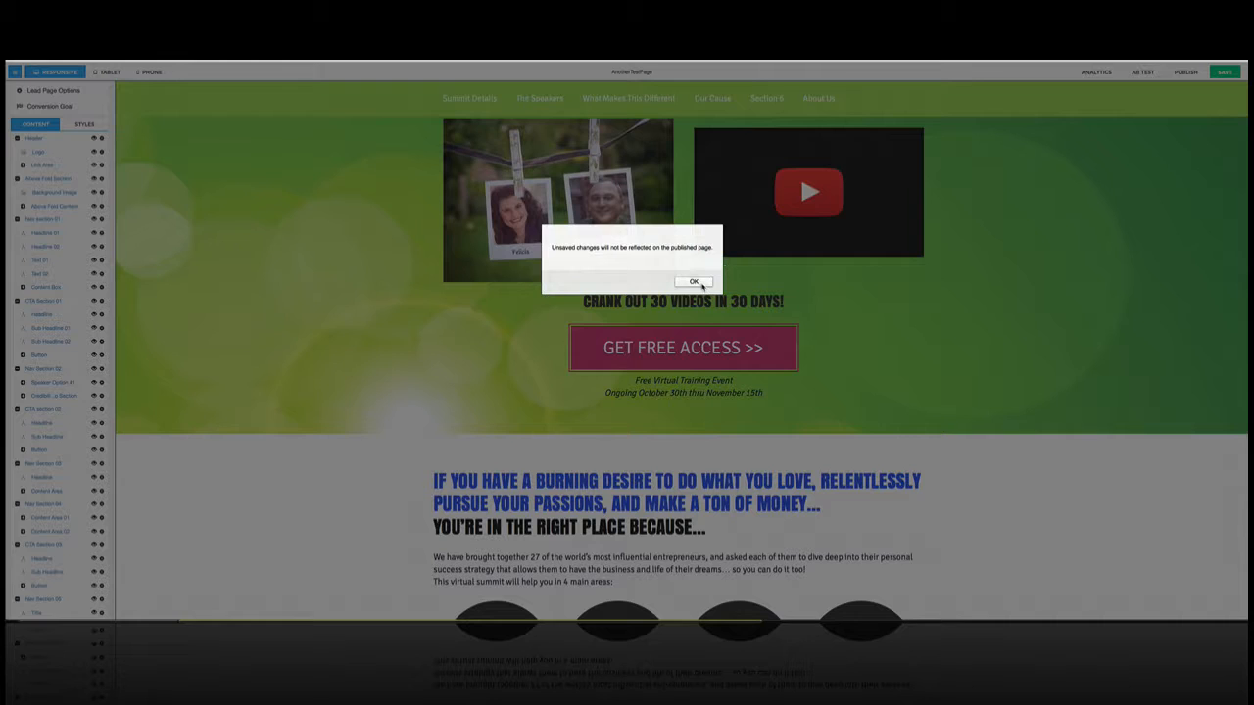
pyautogui.click(694, 281)
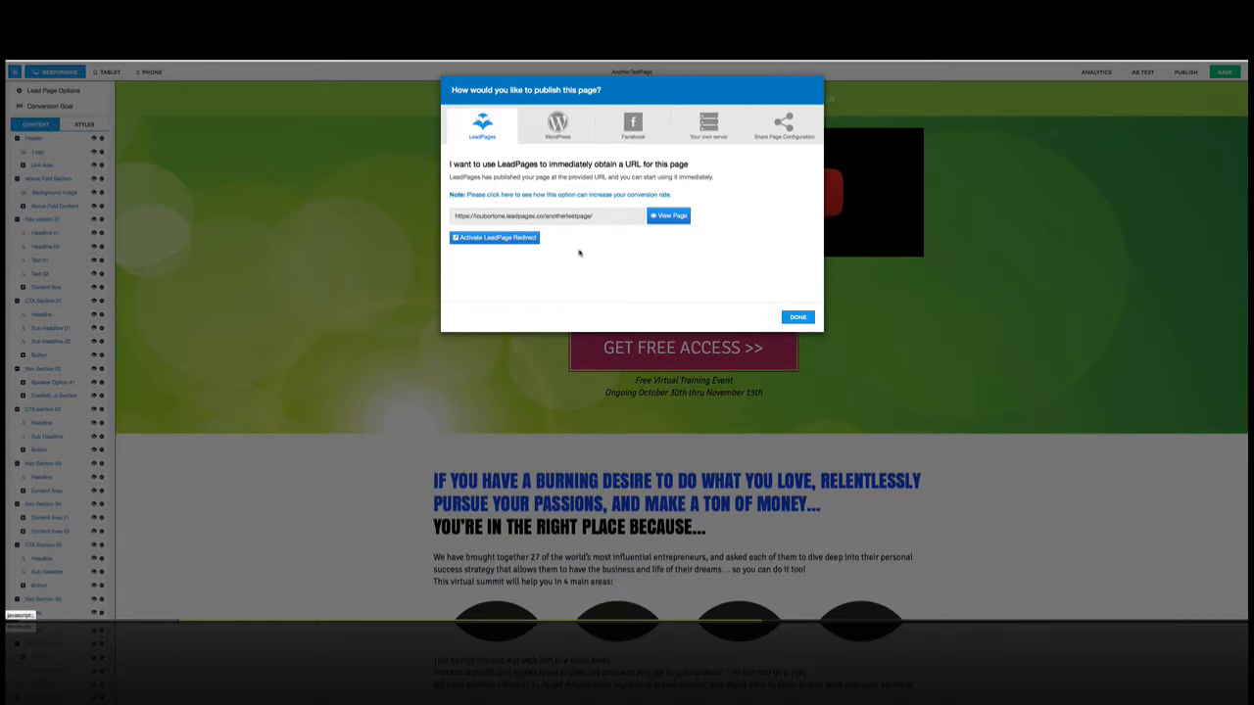
pyautogui.click(609, 216)
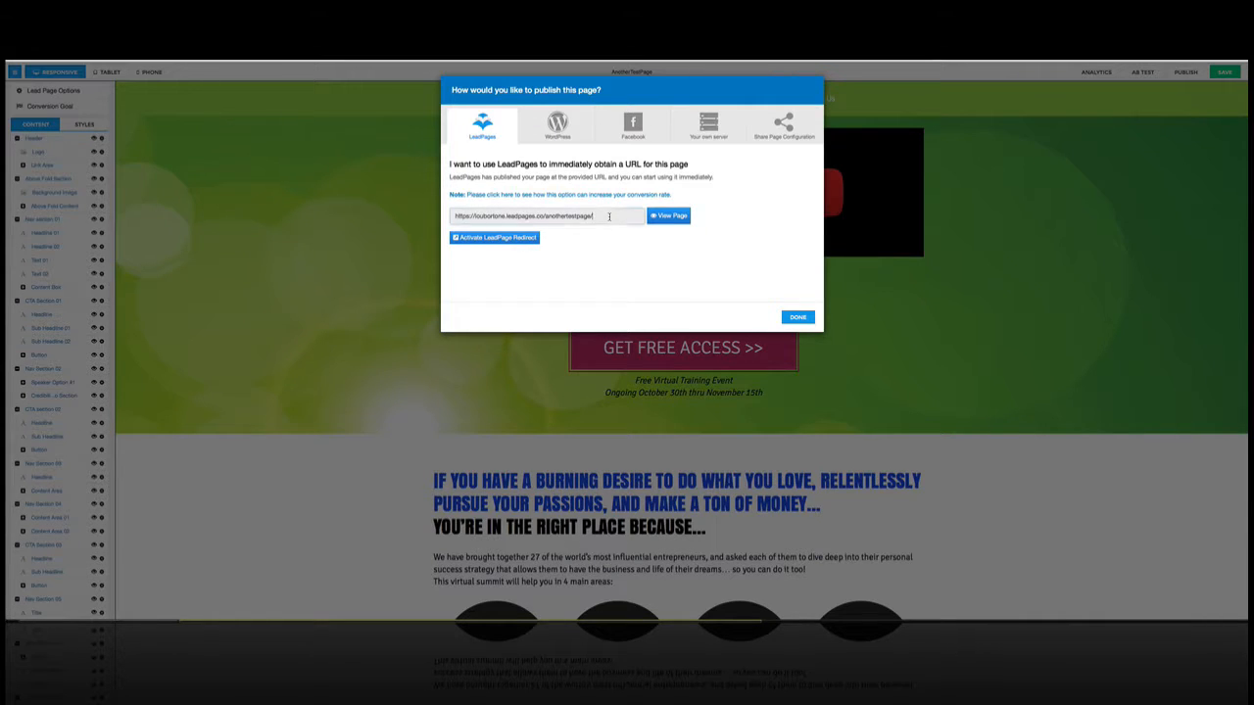
pyautogui.click(480, 122)
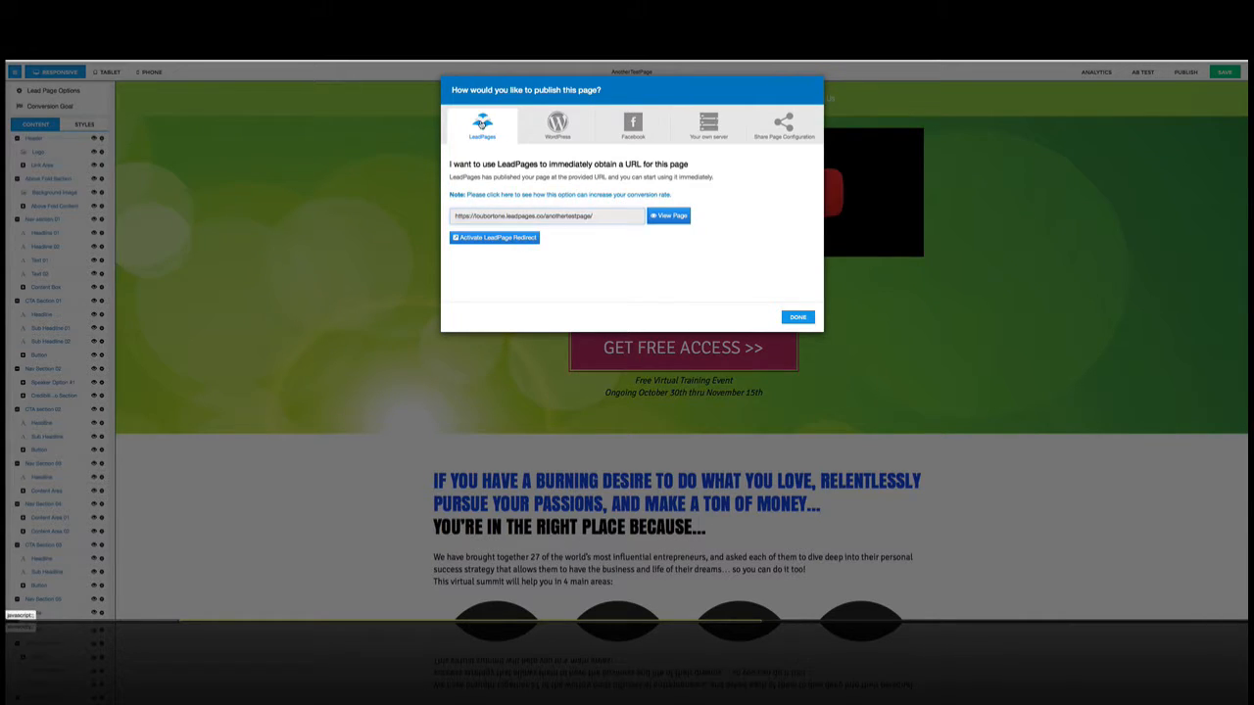
pyautogui.click(609, 215)
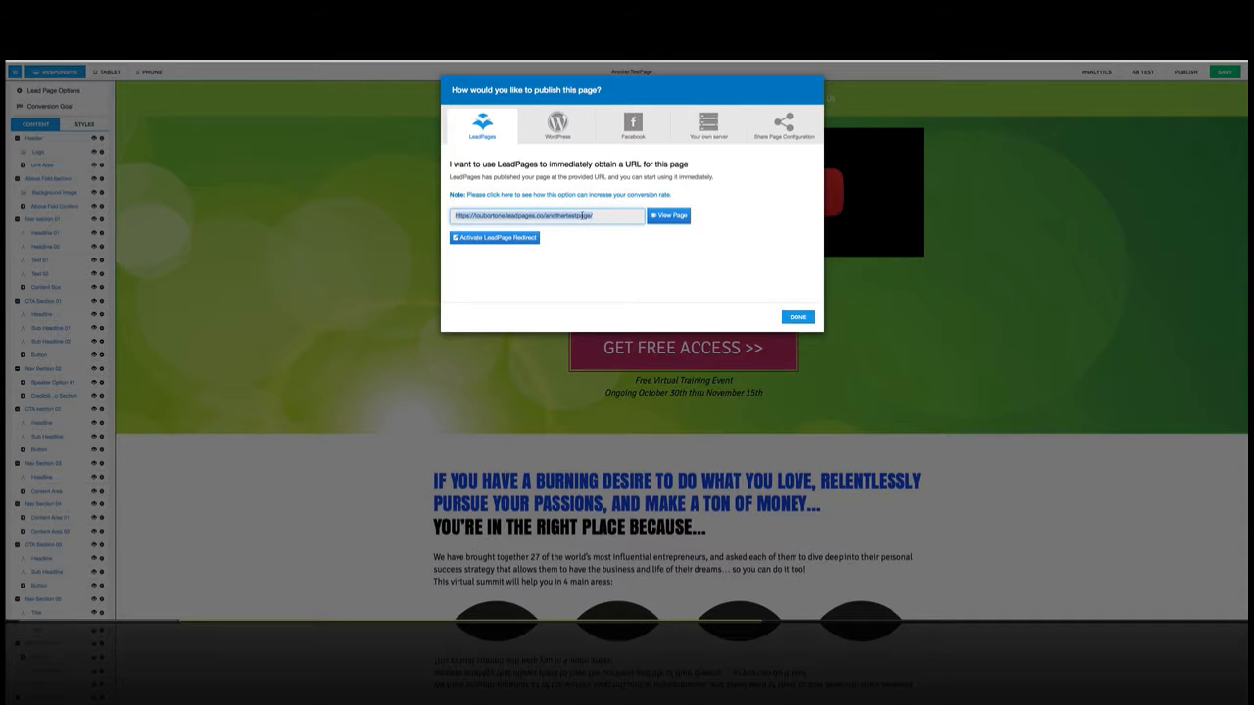
pyautogui.click(798, 317)
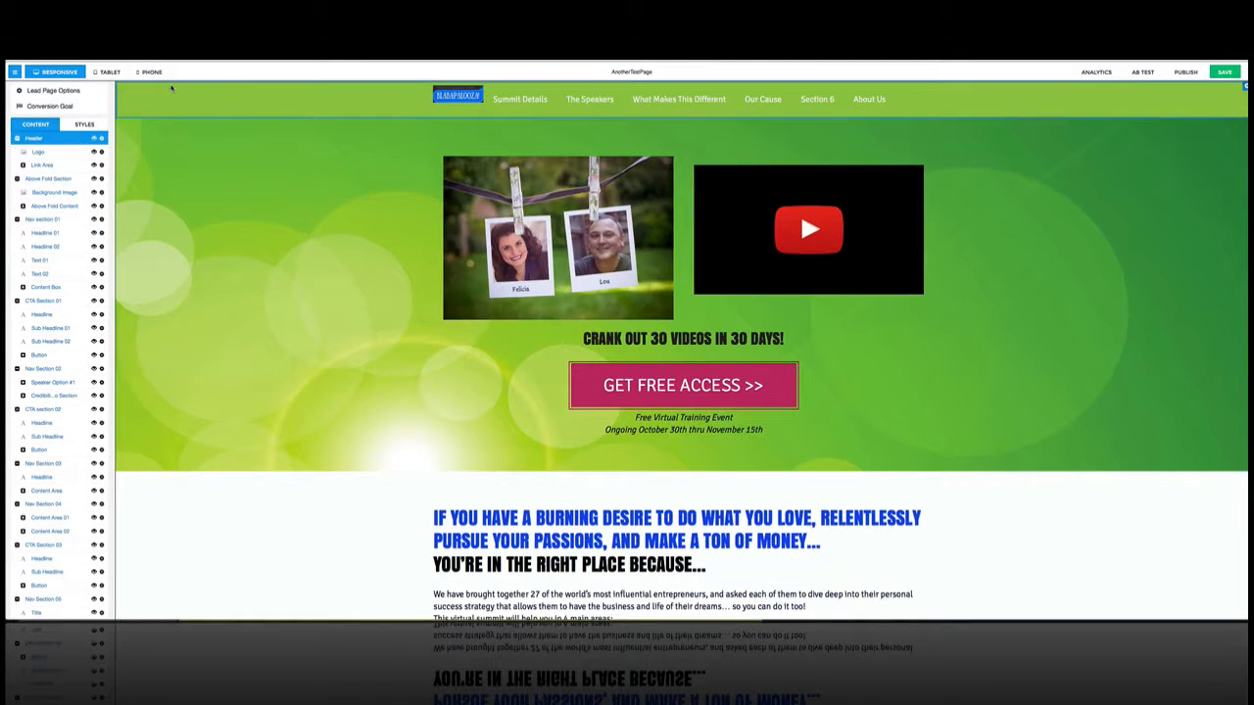
# - Leave the editor for the LeadPages list and review the extra actions available for AnotherTestPage
pyautogui.press('super+r')
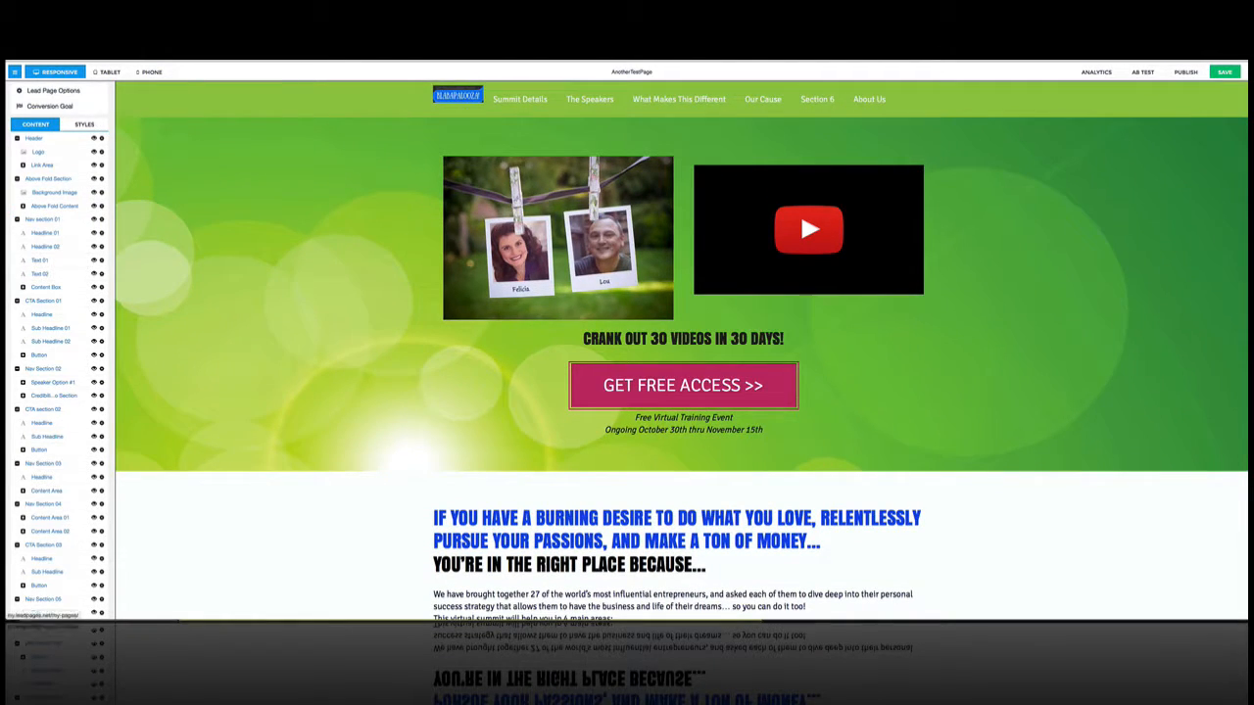
pyautogui.click(733, 282)
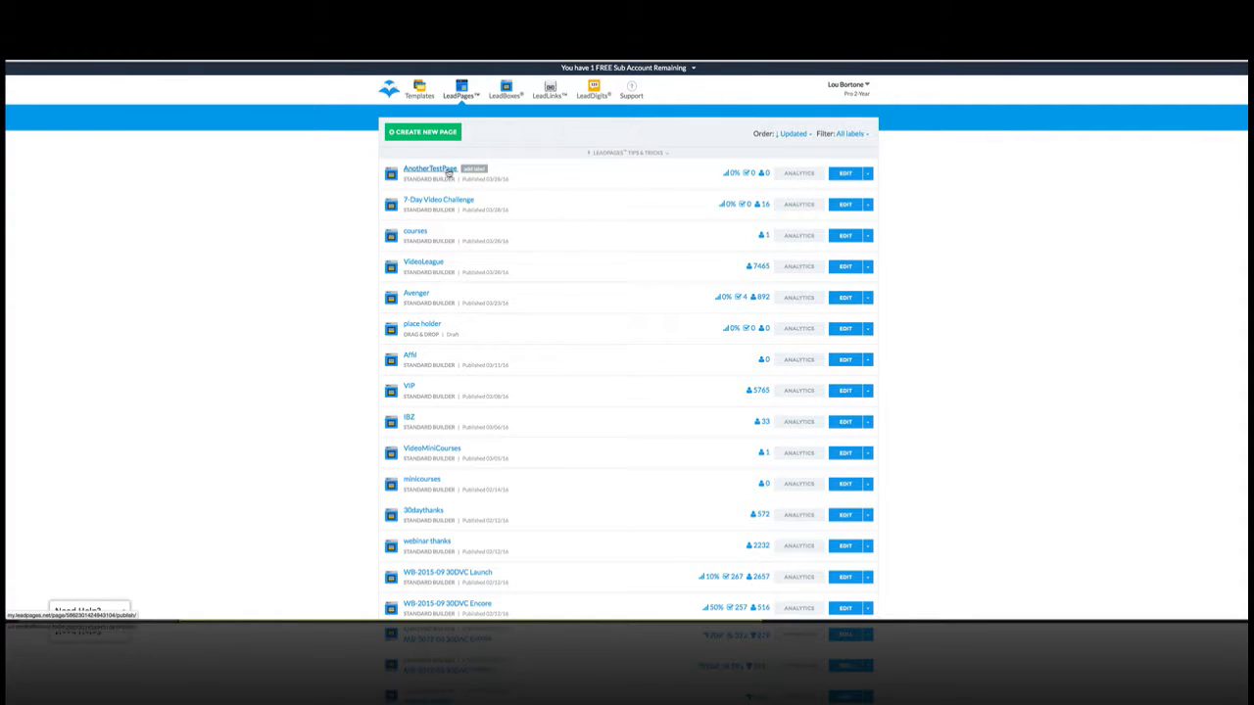
pyautogui.click(868, 173)
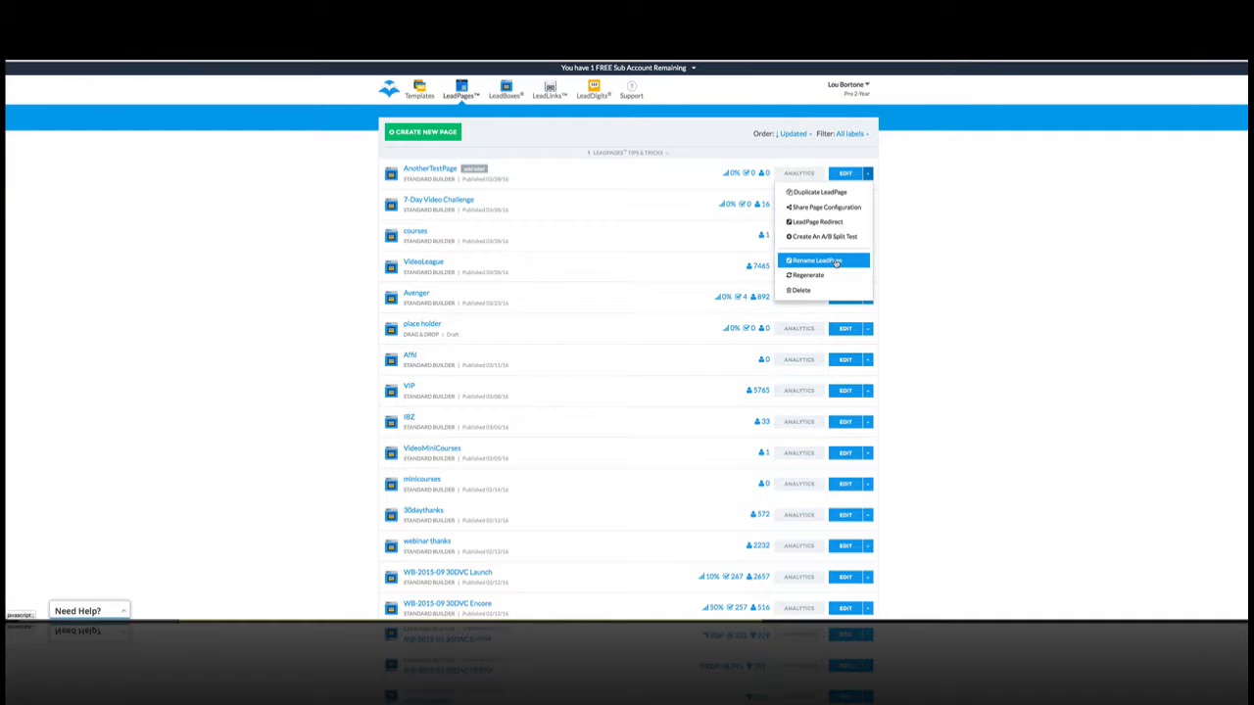
pyautogui.click(514, 175)
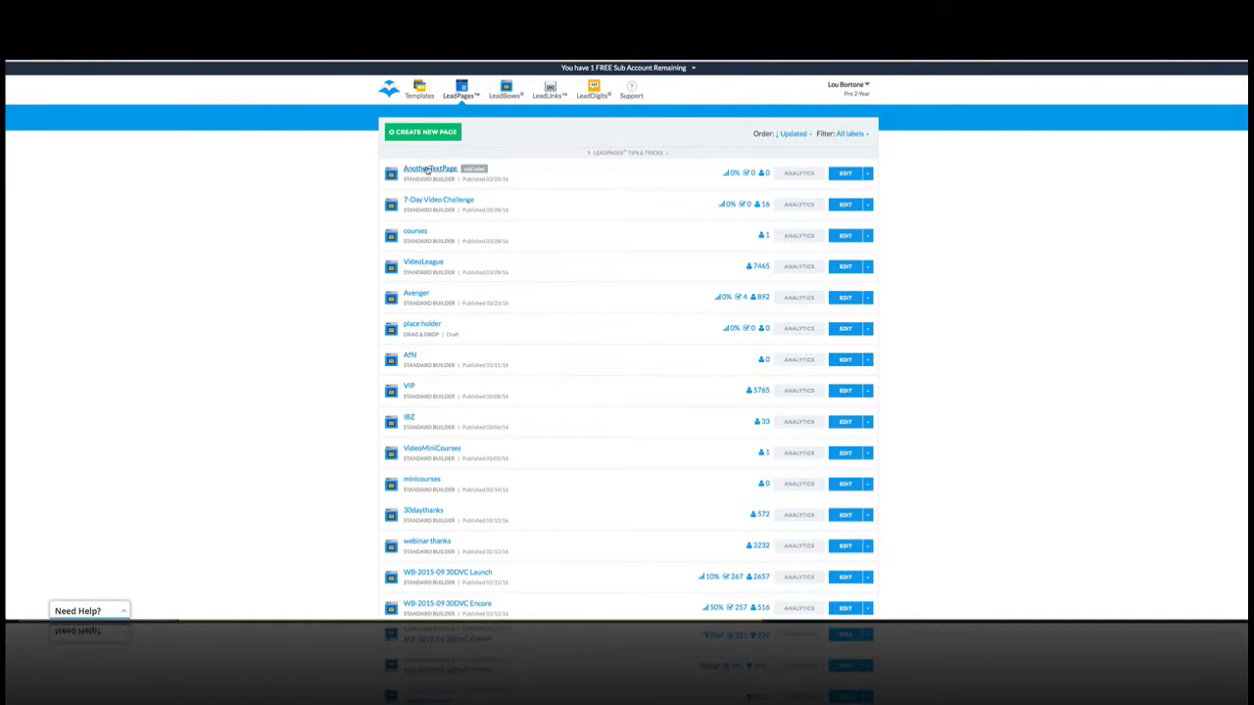
# - Check the publish options of AnotherTestPage from the list, and reopen the page for editing
pyautogui.click(424, 170)
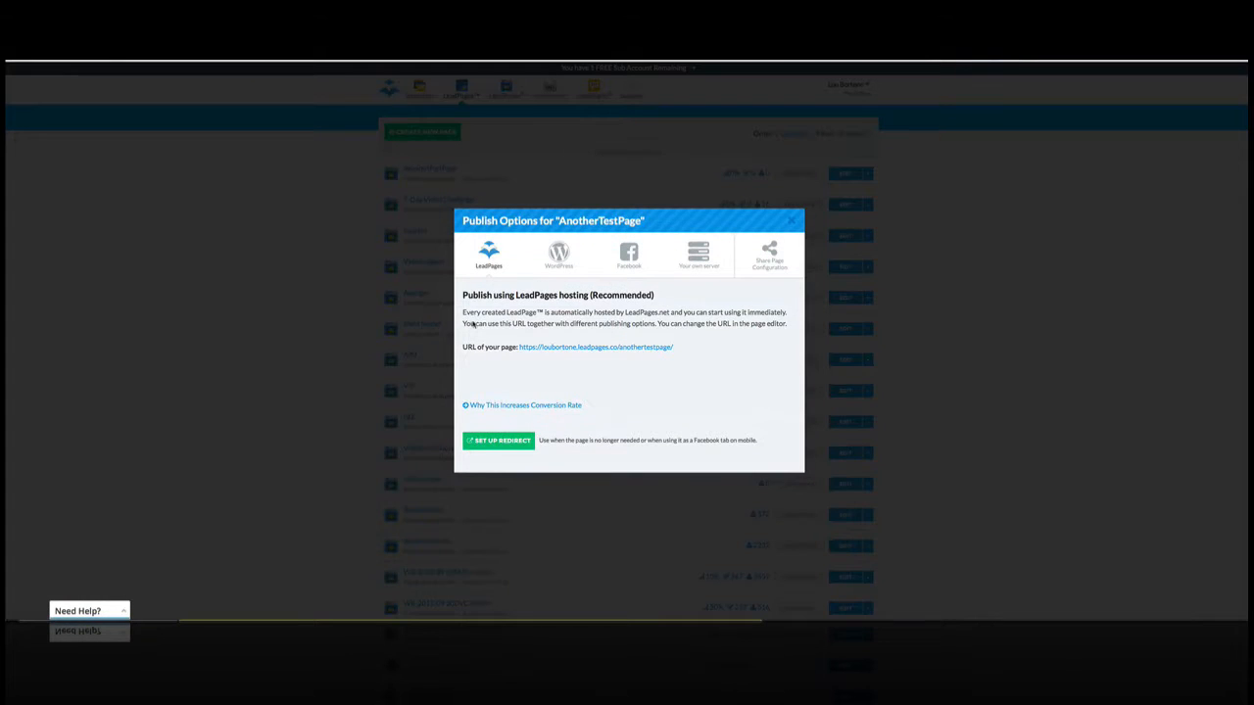
pyautogui.click(794, 225)
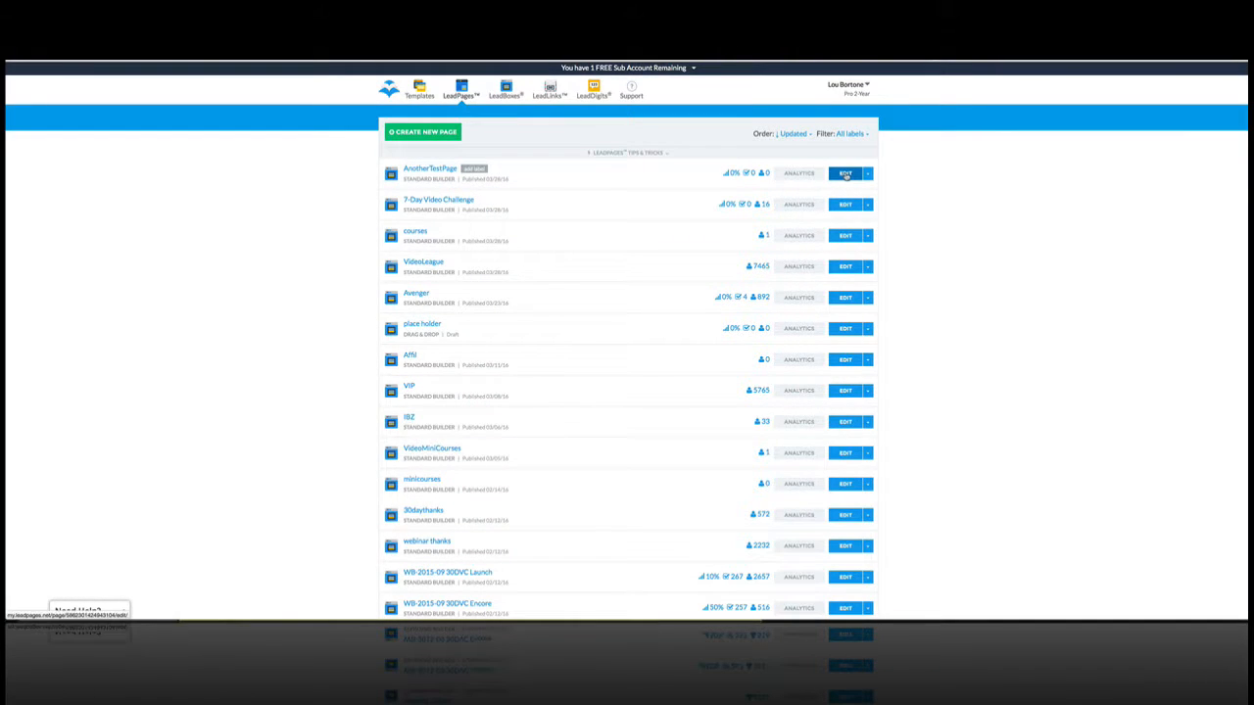
pyautogui.click(846, 174)
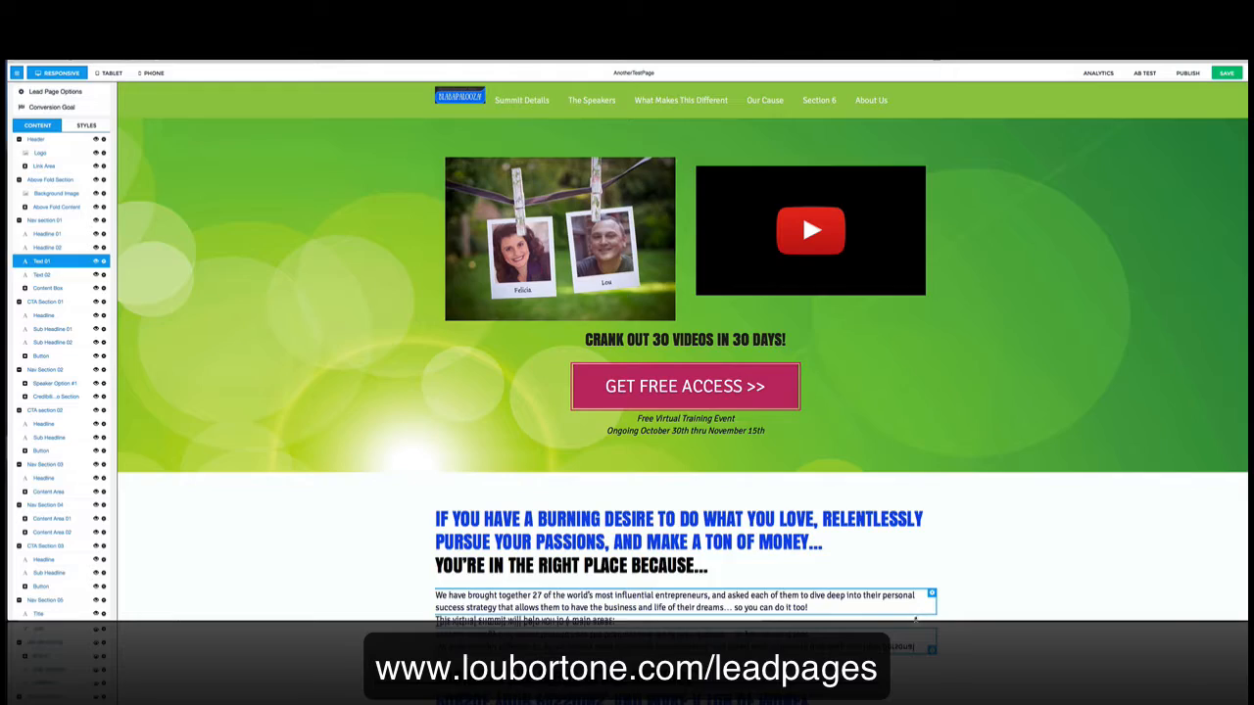
# - View the link options of the Networking circle and close them
pyautogui.scroll(-1, 802, 196)
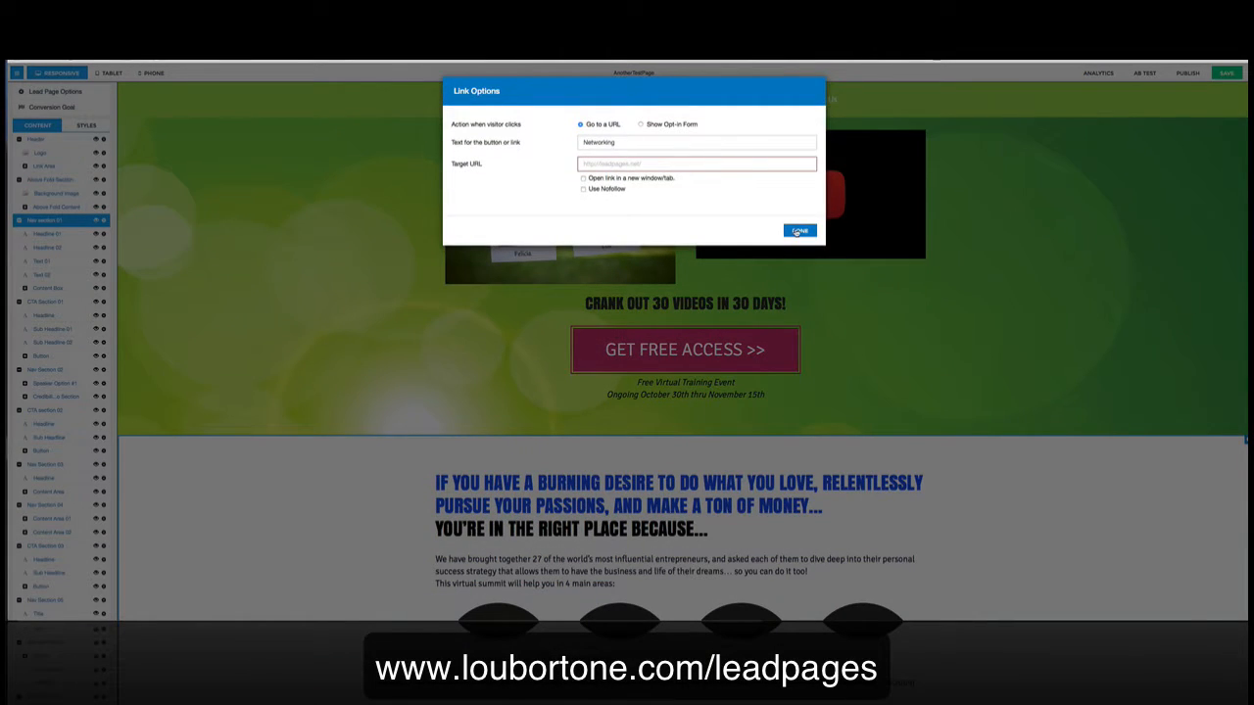
pyautogui.click(798, 231)
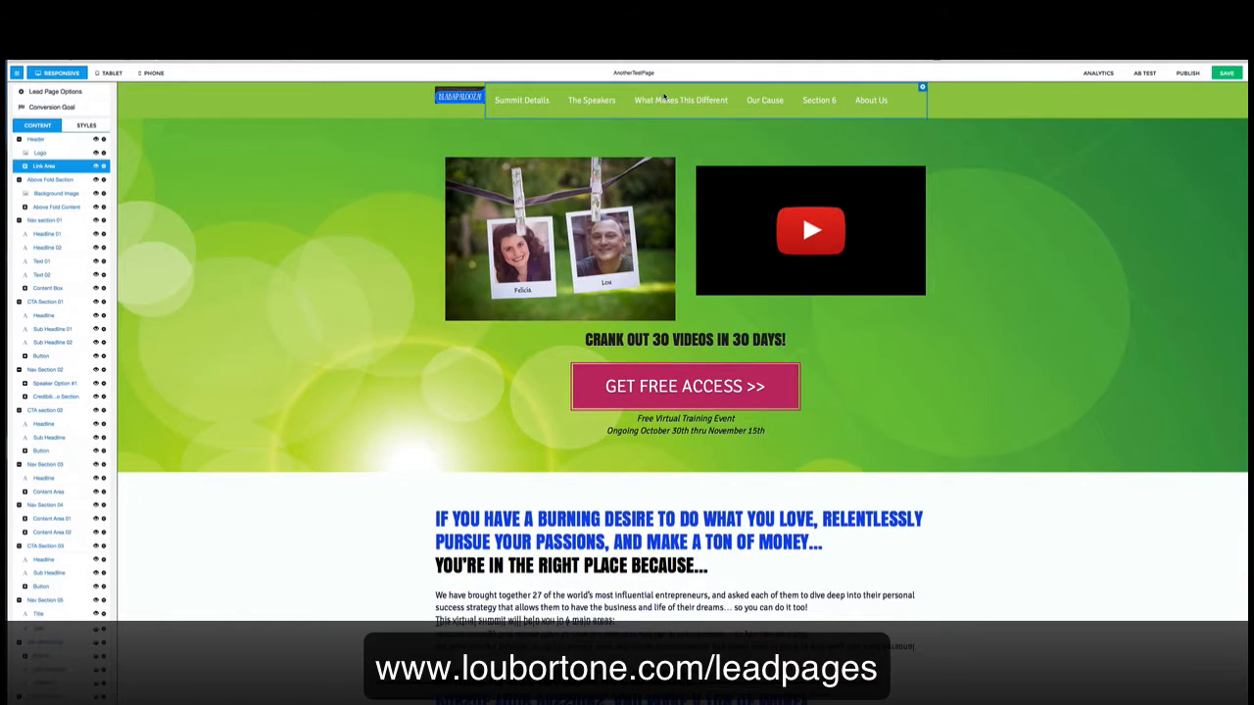
# - Hide Nav Section 05 from the landing page and look down the page
pyautogui.scroll(-4, 54, 338)
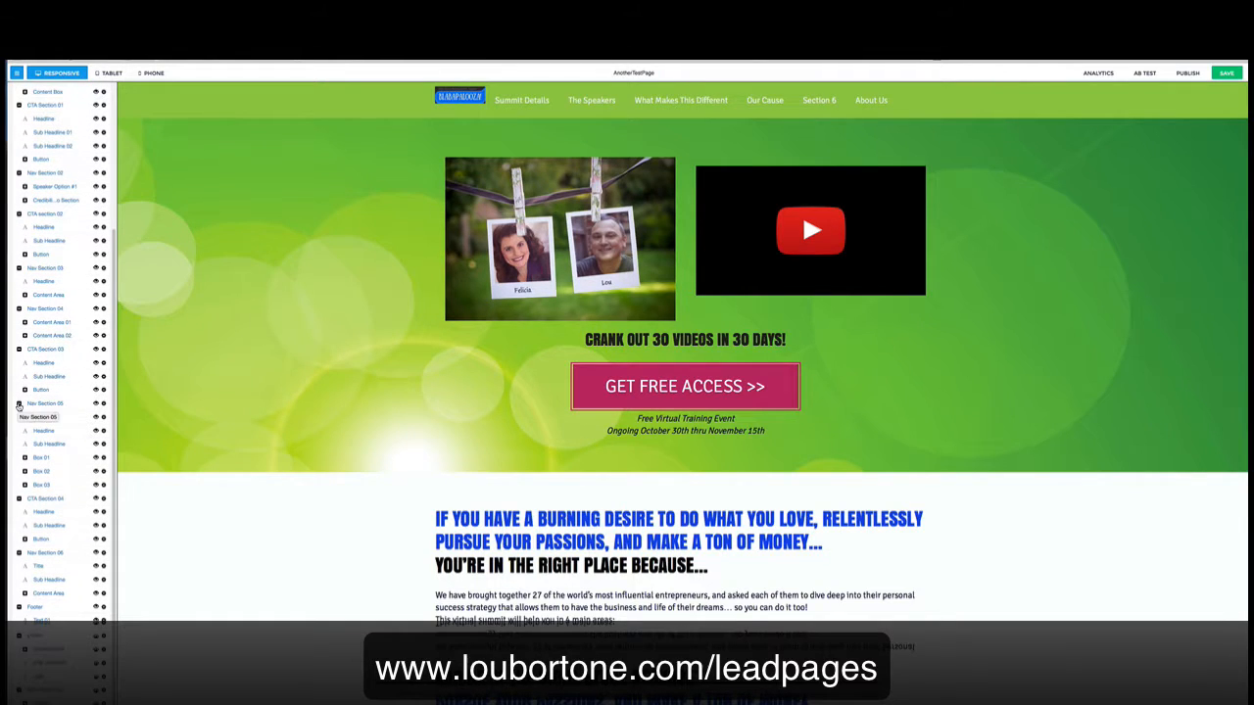
pyautogui.click(96, 404)
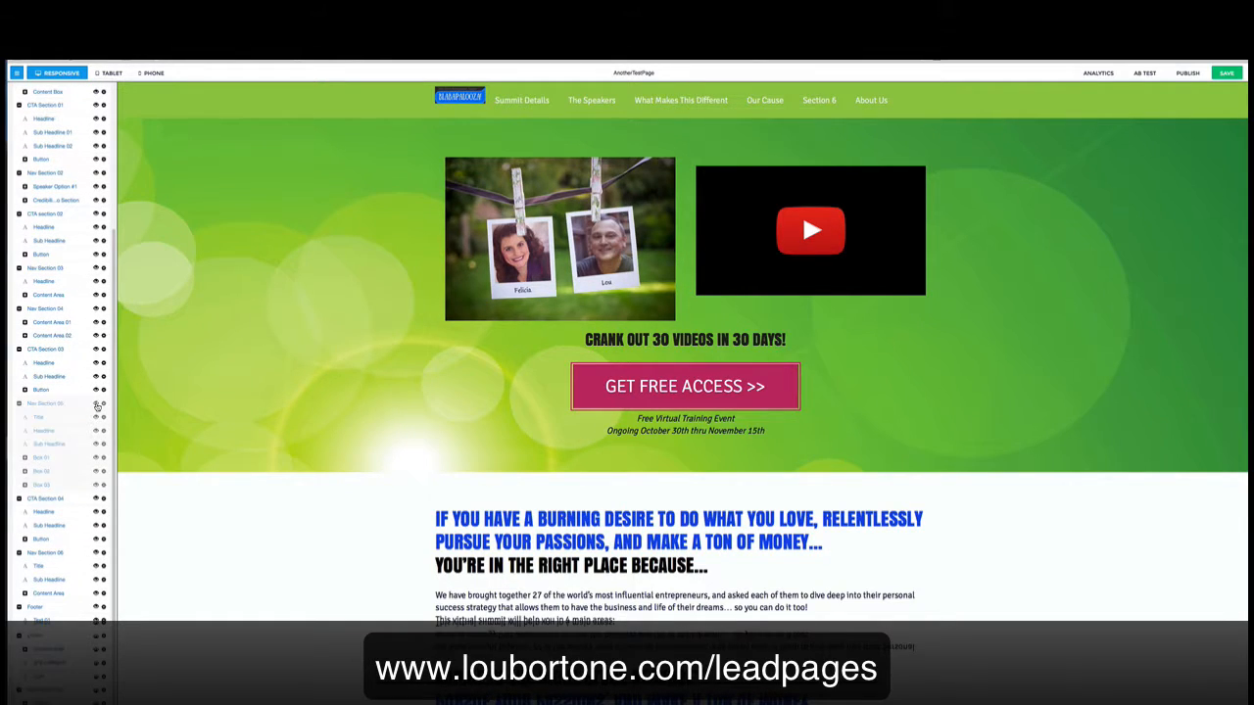
pyautogui.scroll(-10, 153, 407)
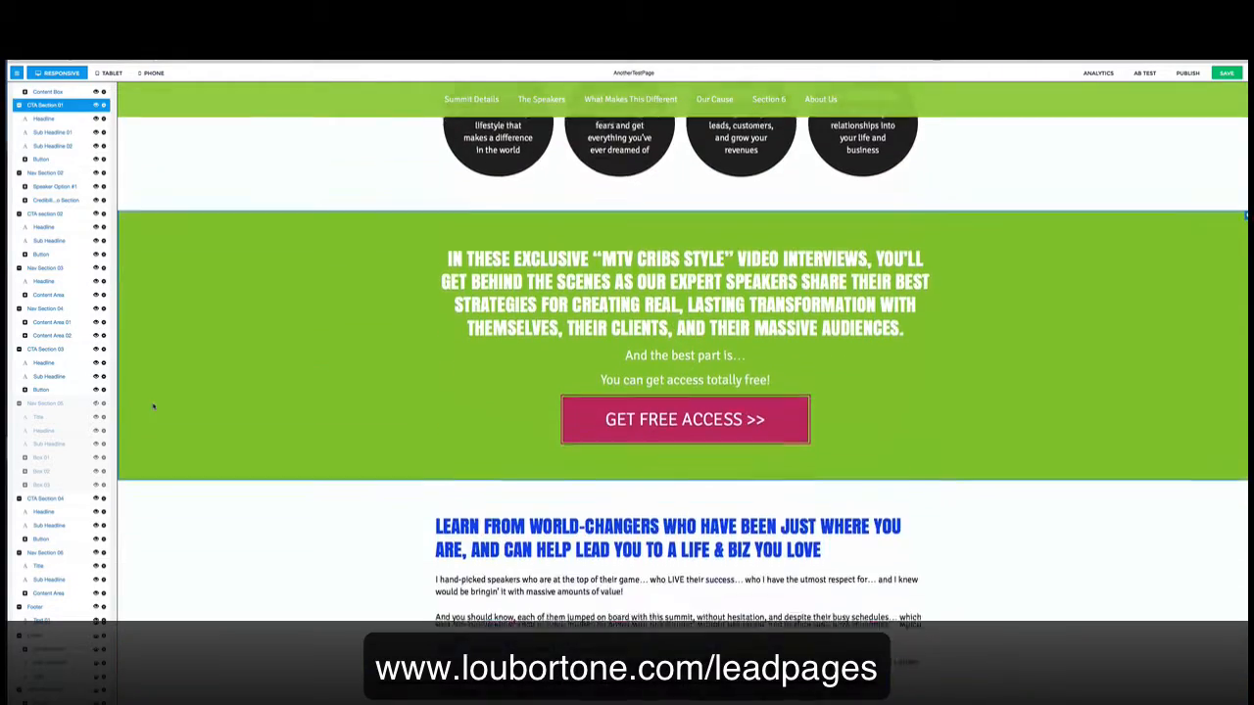
# - Look over the landing page from the header image and video down to the speaker image circles
pyautogui.scroll(12, 153, 406)
pyautogui.scroll(-5, 153, 406)
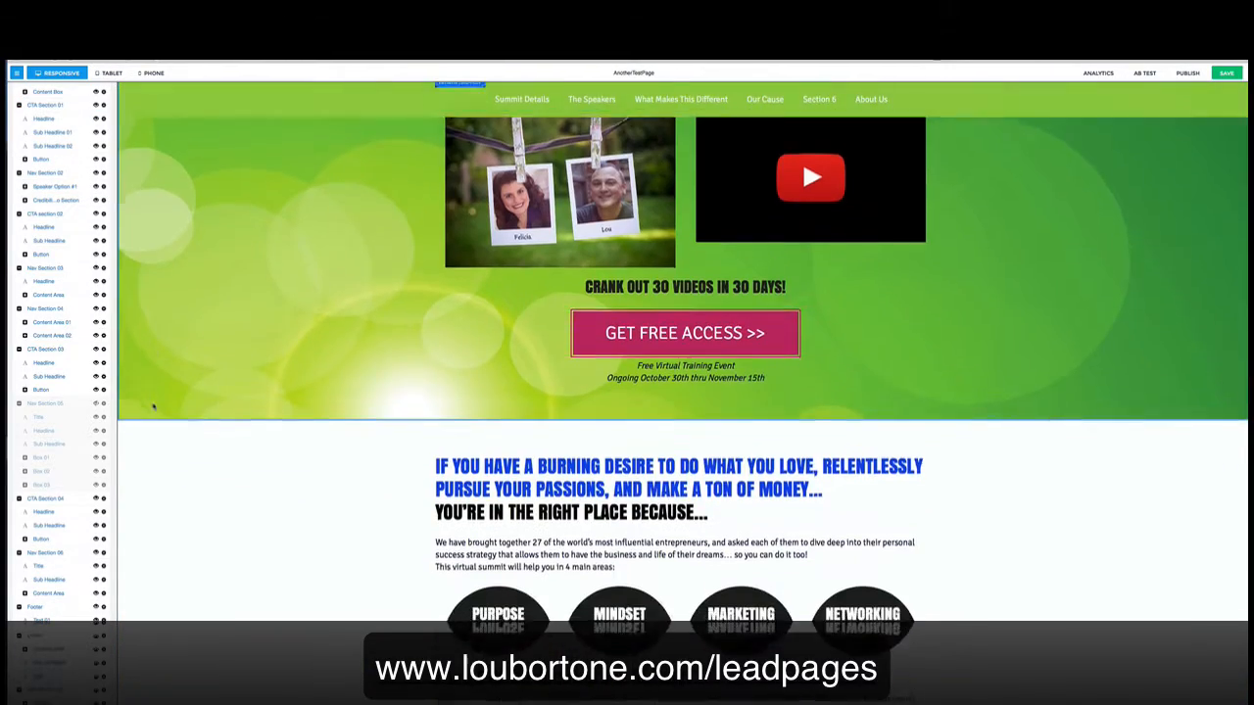
pyautogui.scroll(-6, 153, 406)
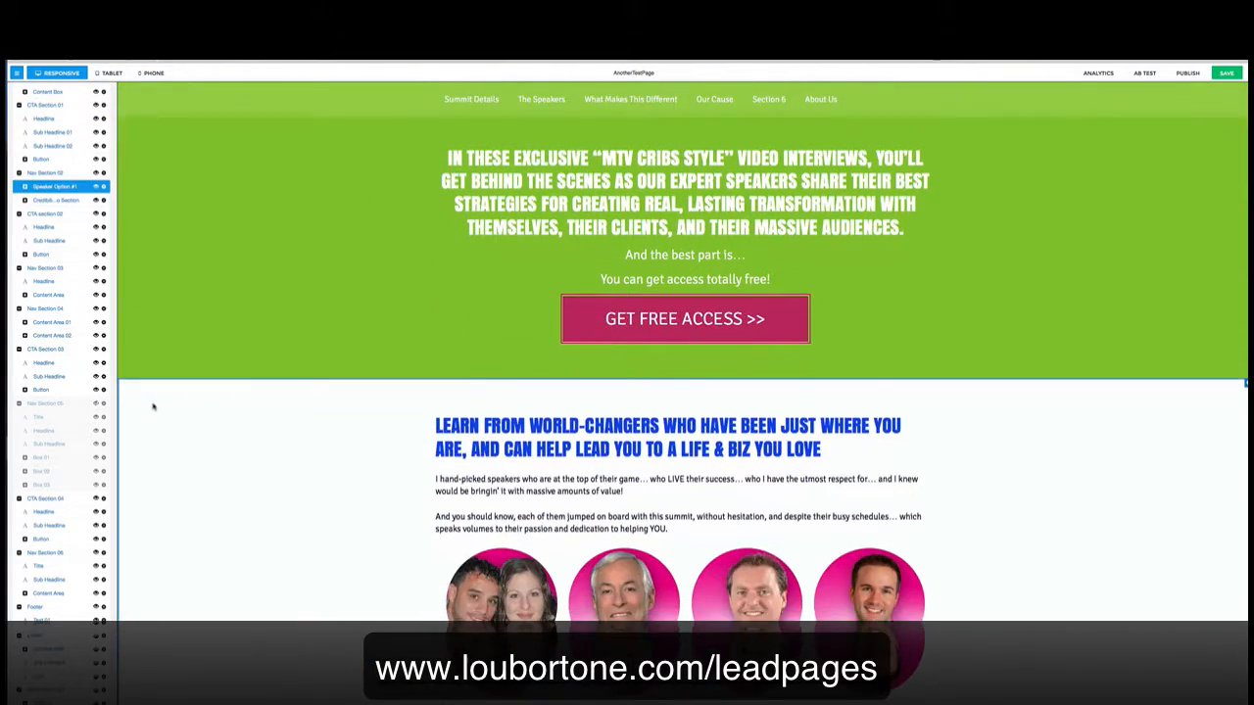
pyautogui.scroll(-8, 384, 466)
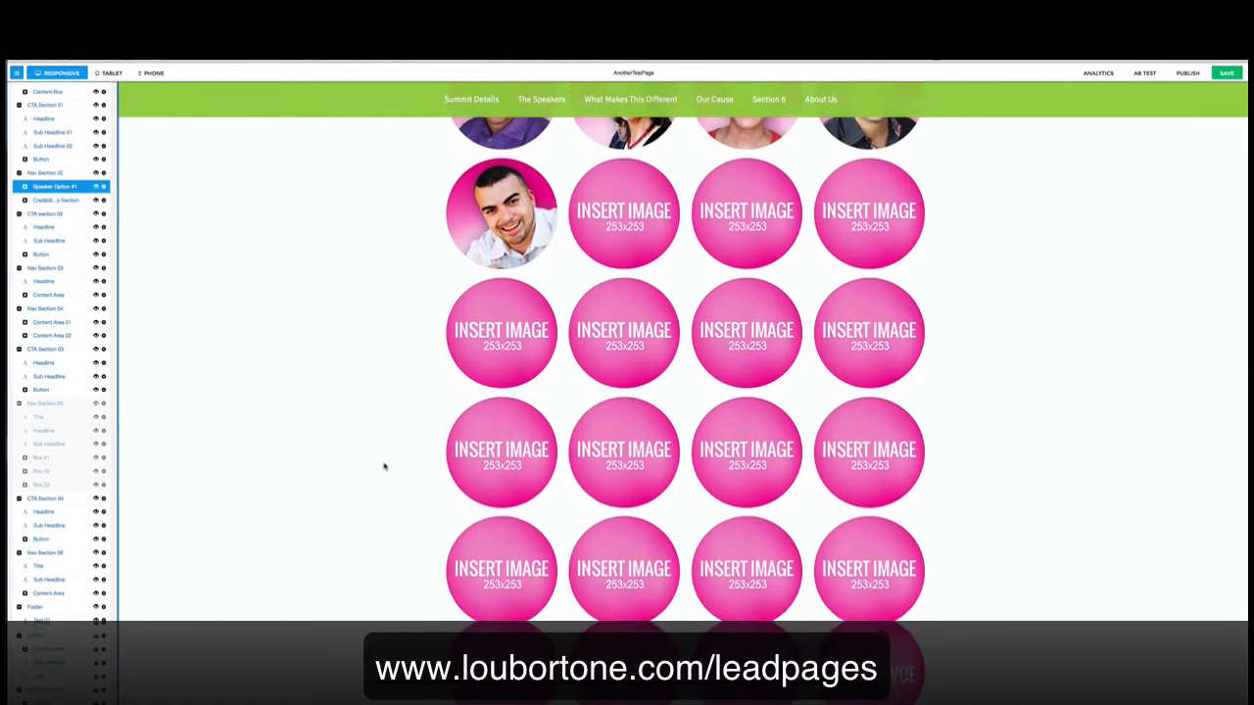
pyautogui.scroll(3, 384, 466)
pyautogui.scroll(15, 384, 466)
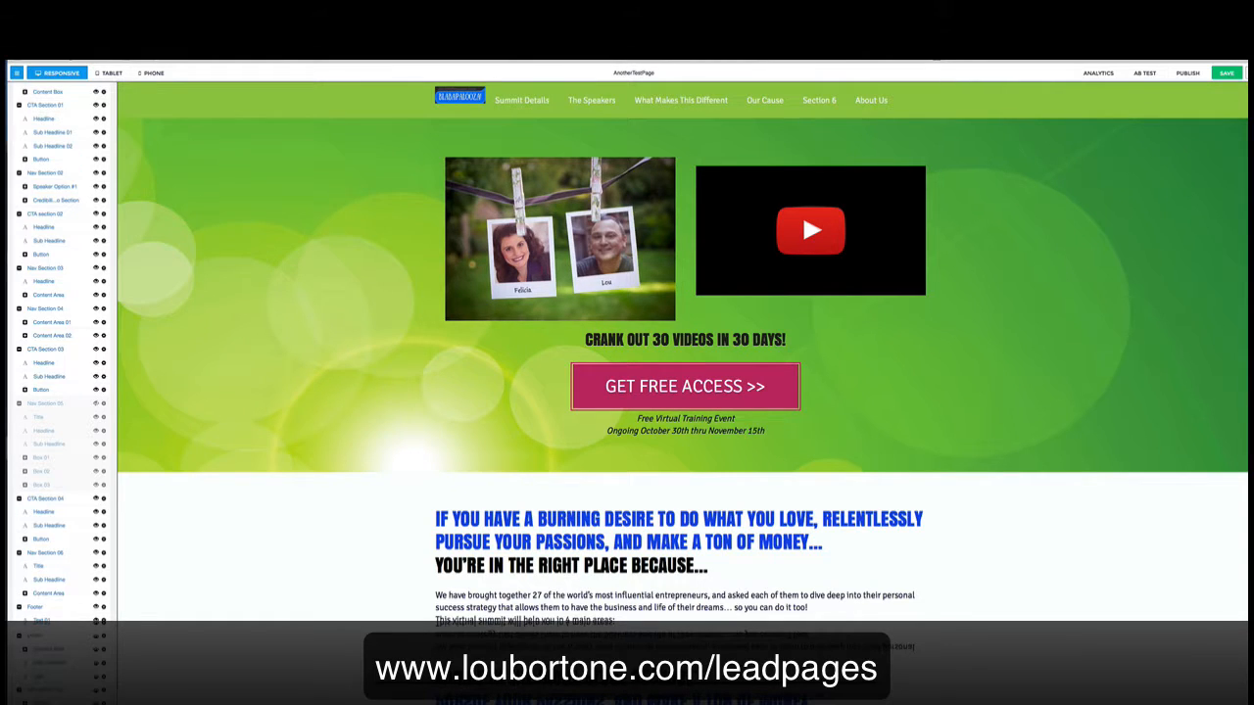
# - Leave the page editor for the LeadPages list and open the template gallery
pyautogui.click(1108, 74)
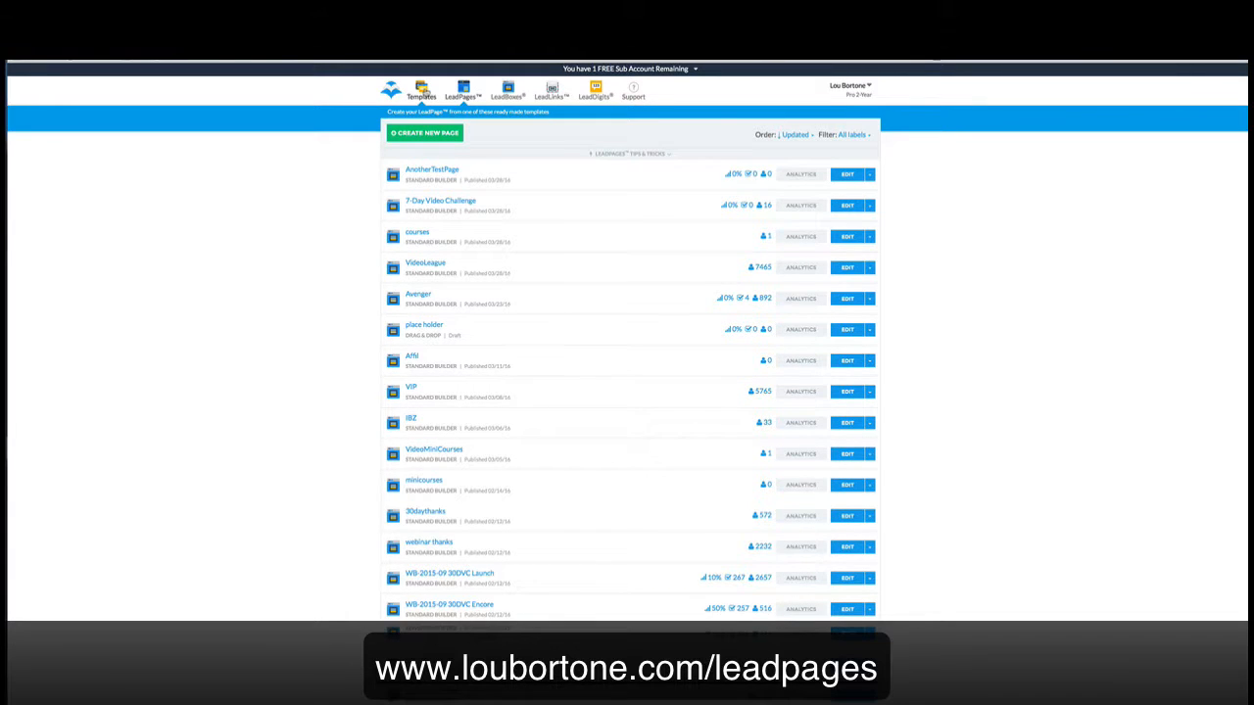
pyautogui.scroll(-1, 425, 93)
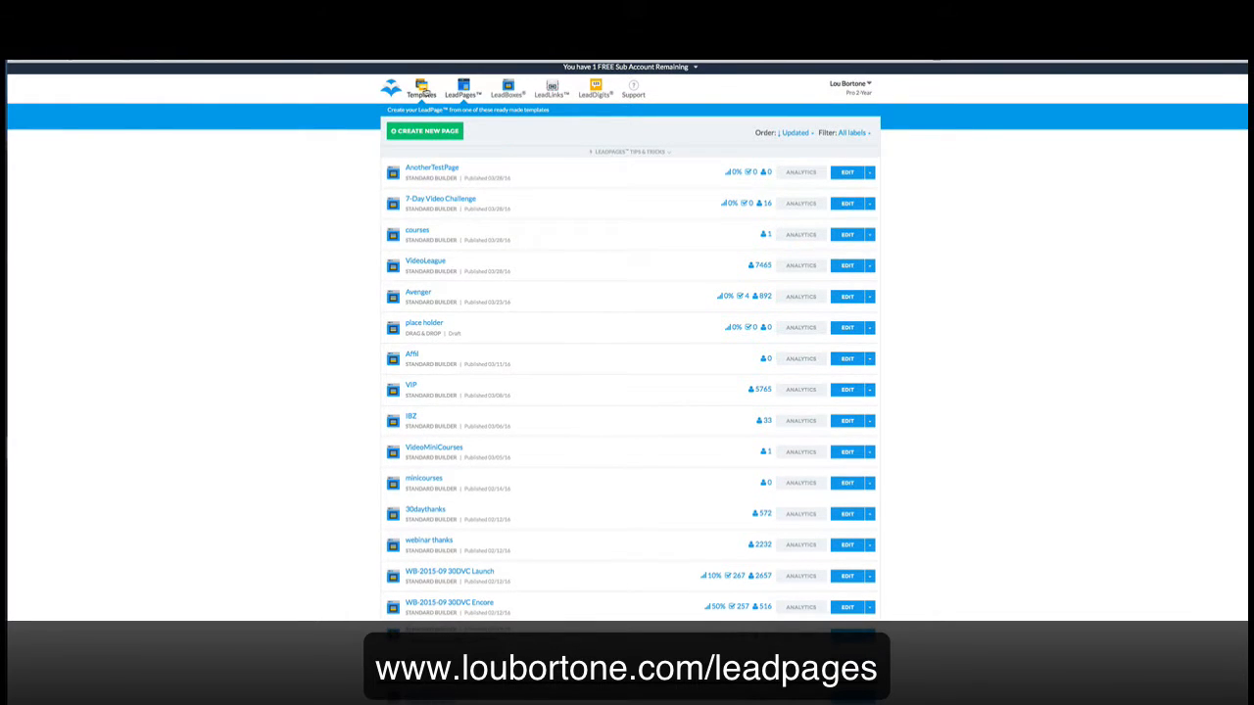
pyautogui.click(421, 88)
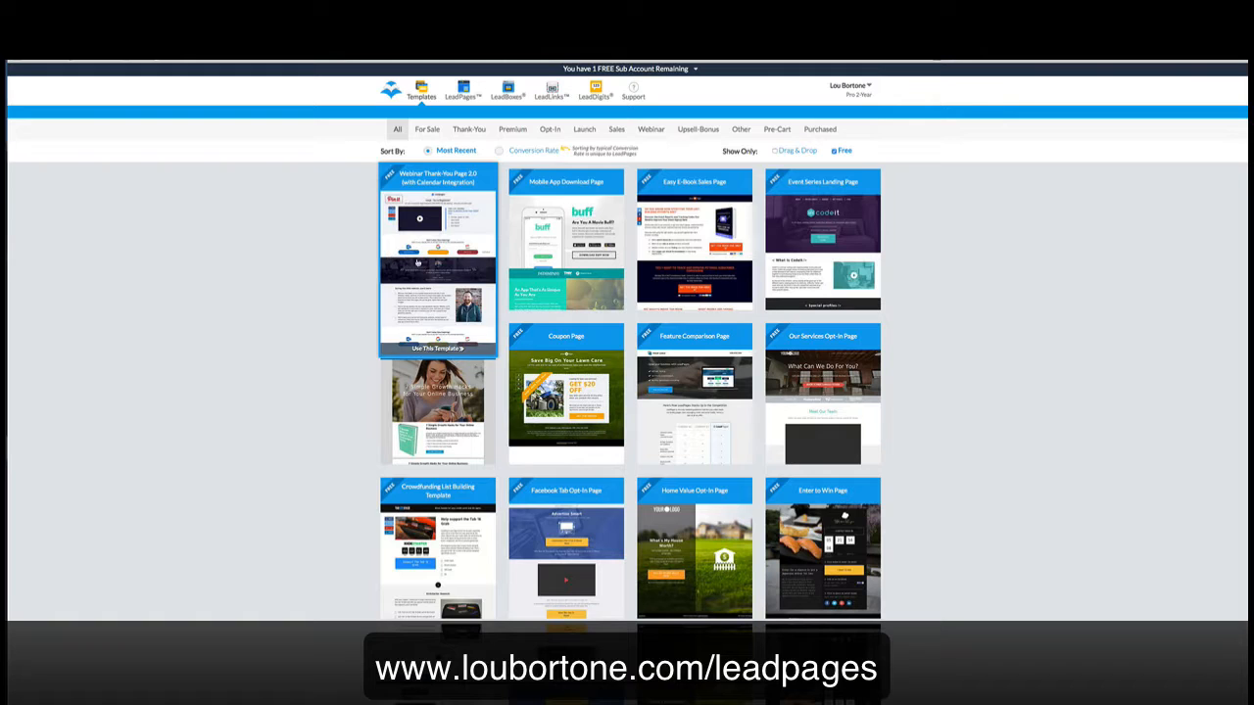
pyautogui.scroll(-1, 827, 269)
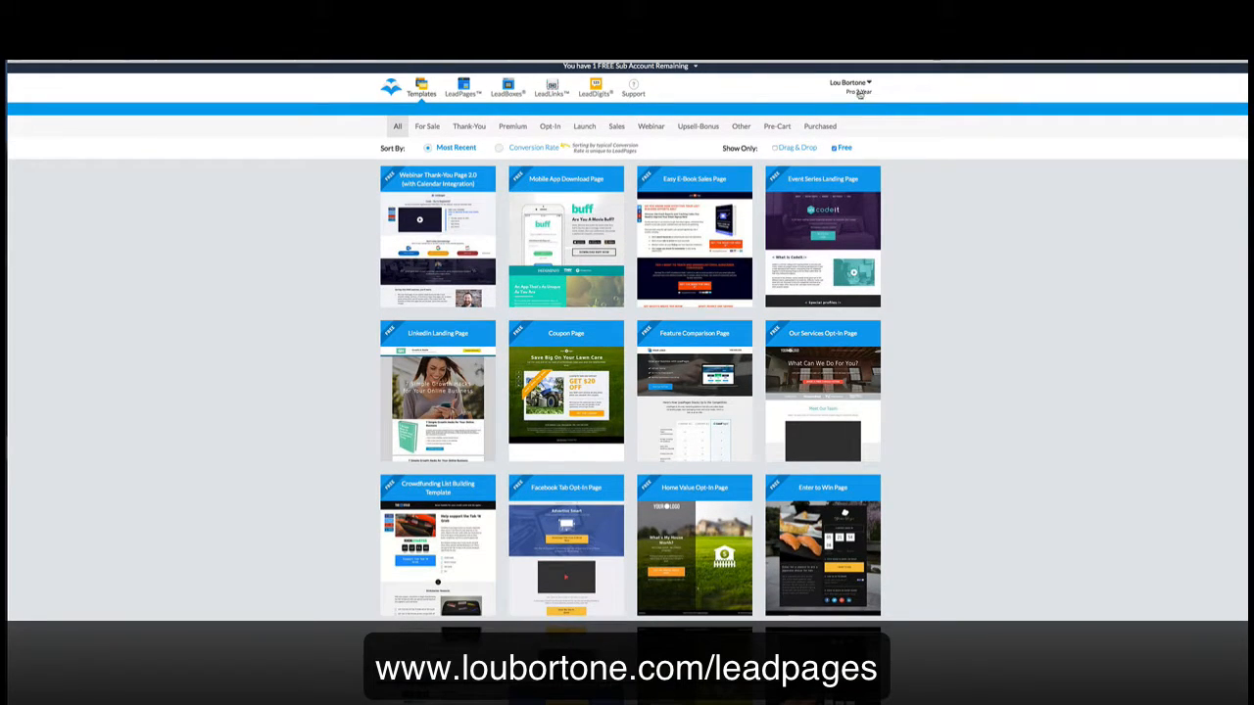
pyautogui.scroll(-1, 834, 150)
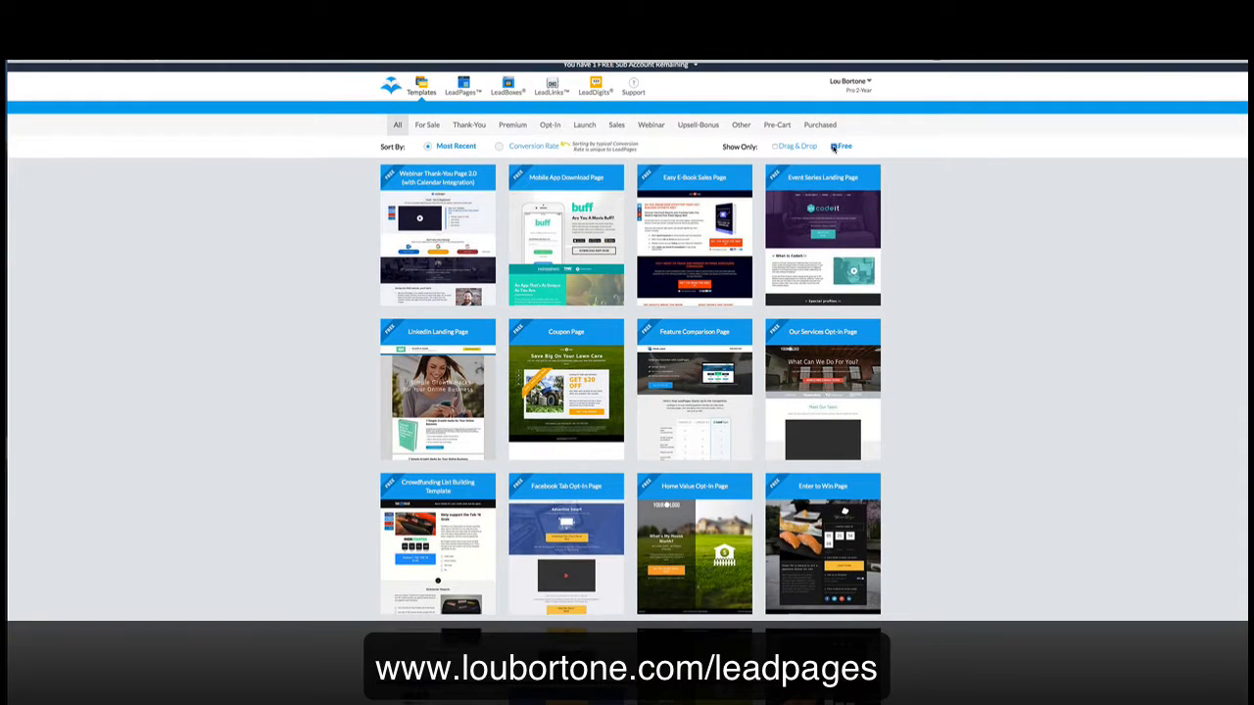
# - Turn the Free template filter off and on again, and browse the free Thank-You templates
pyautogui.click(833, 147)
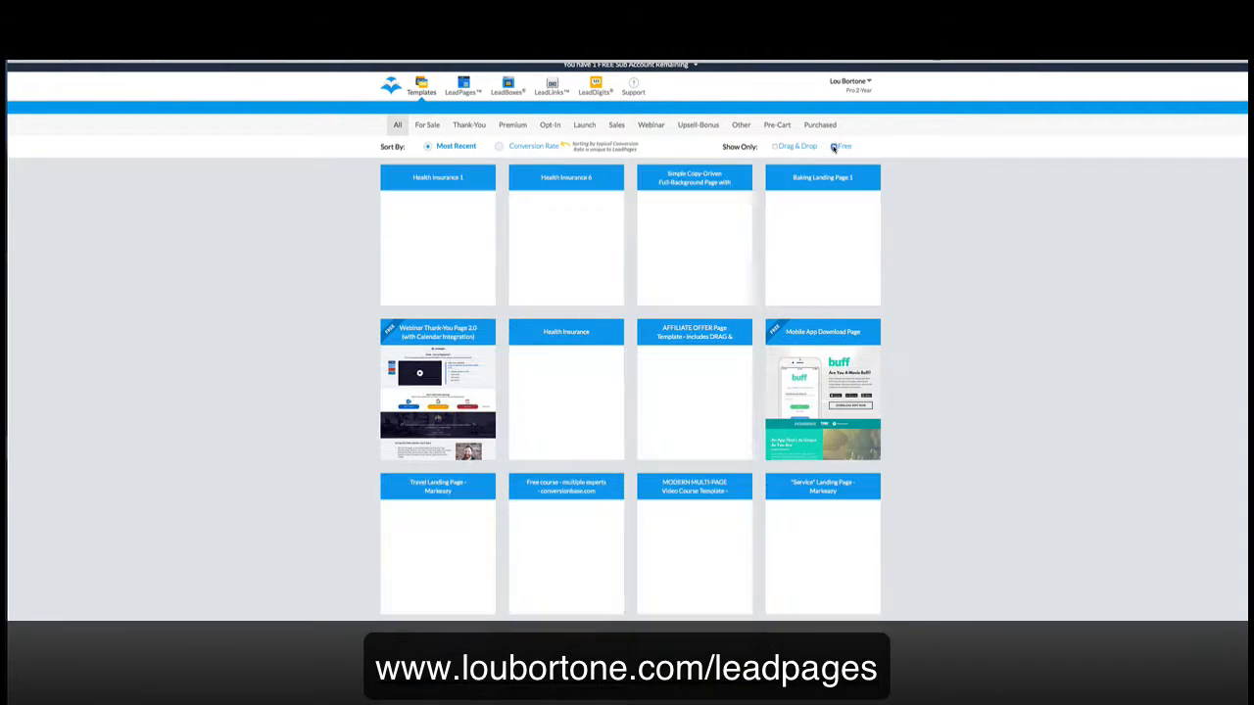
pyautogui.click(833, 147)
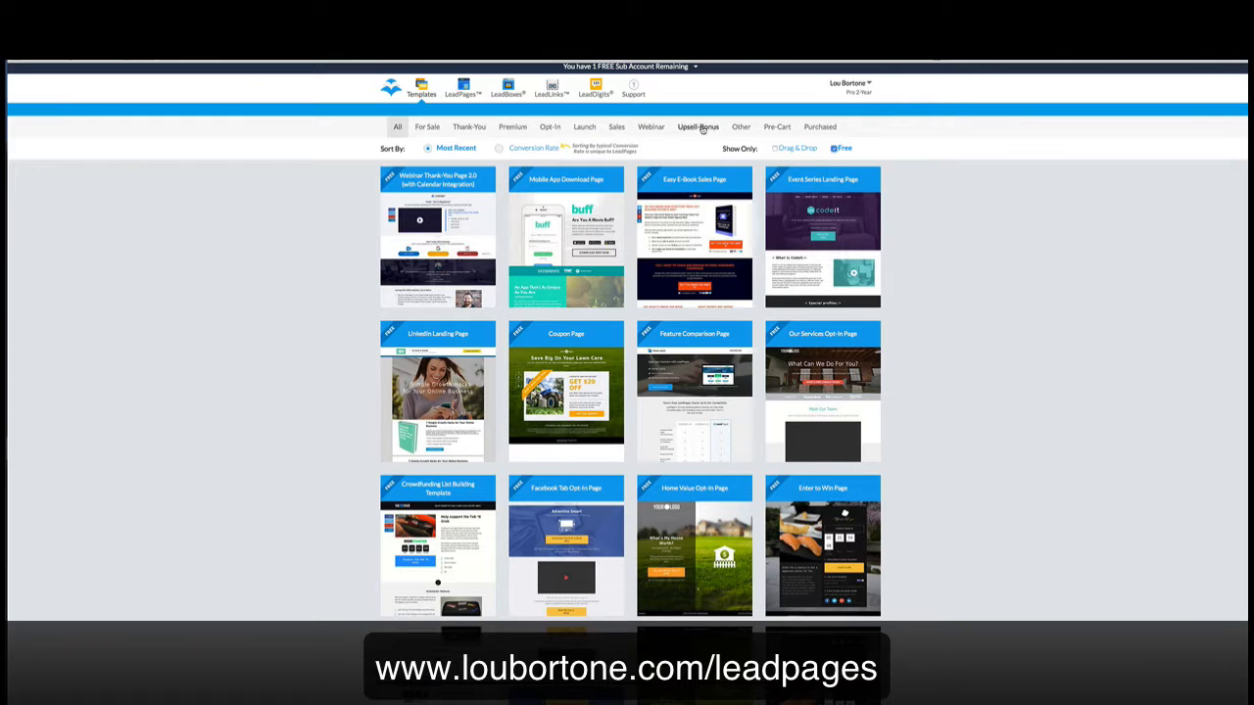
pyautogui.click(470, 128)
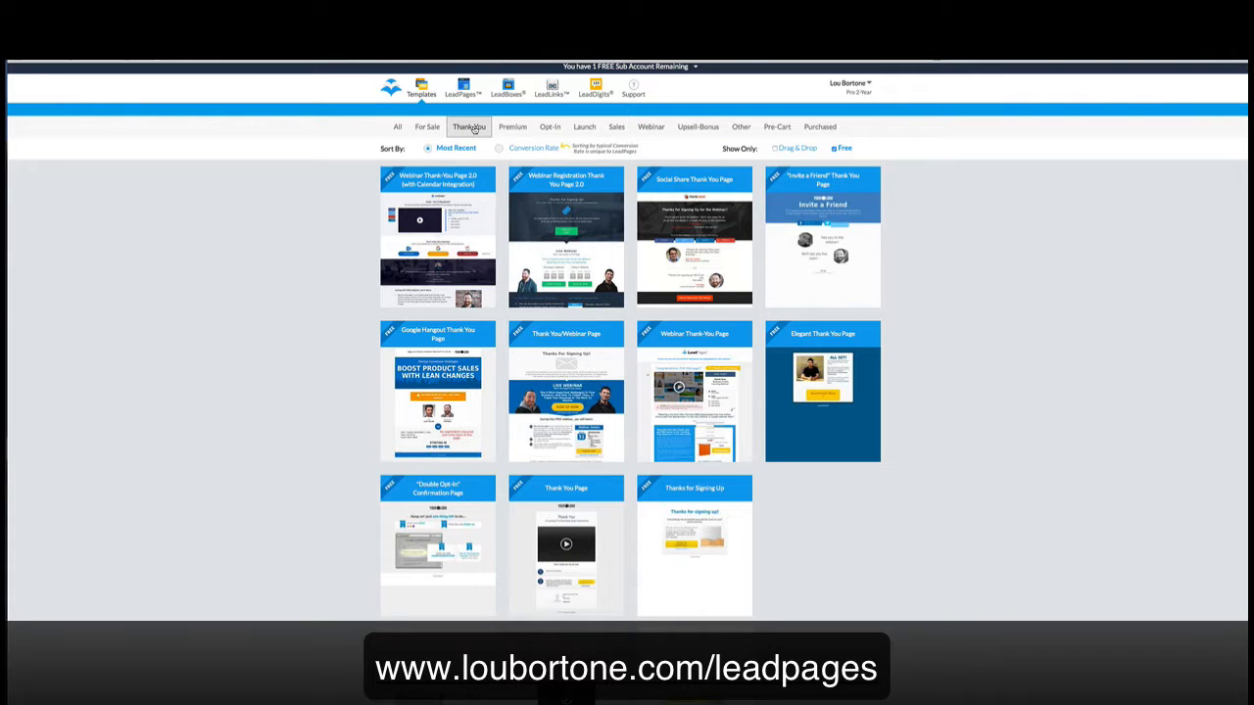
pyautogui.scroll(-3, 695, 411)
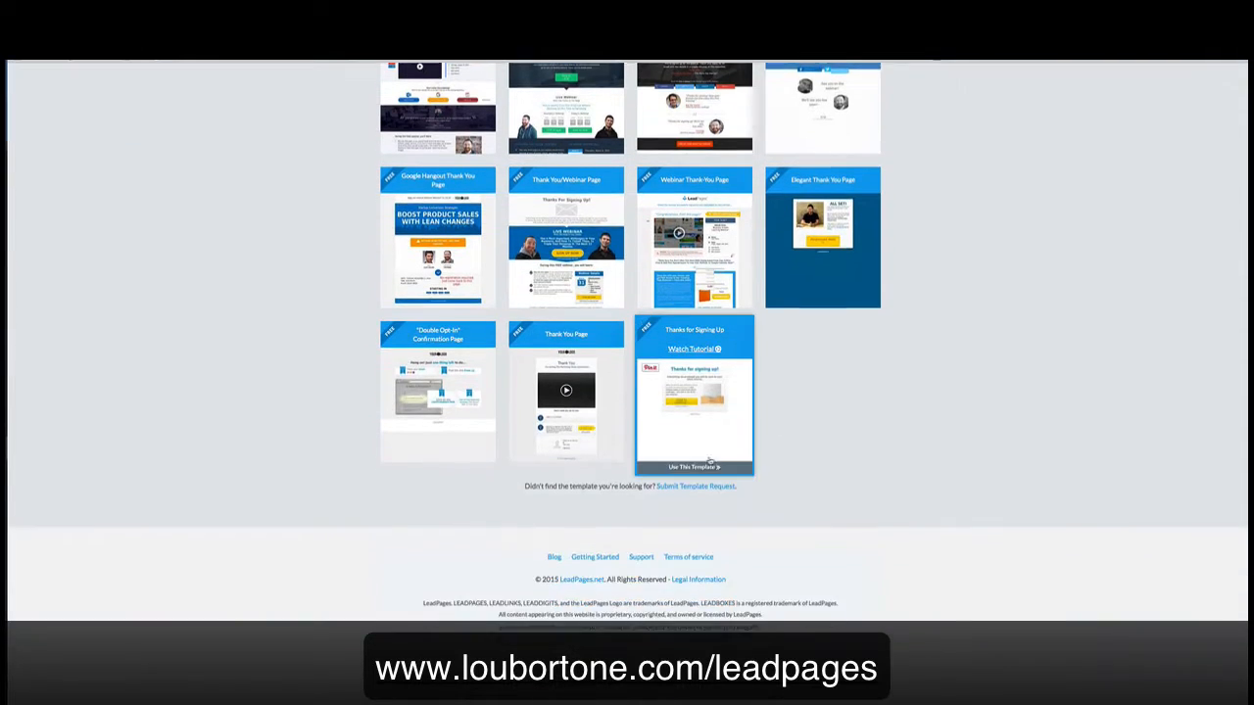
pyautogui.scroll(3, 694, 411)
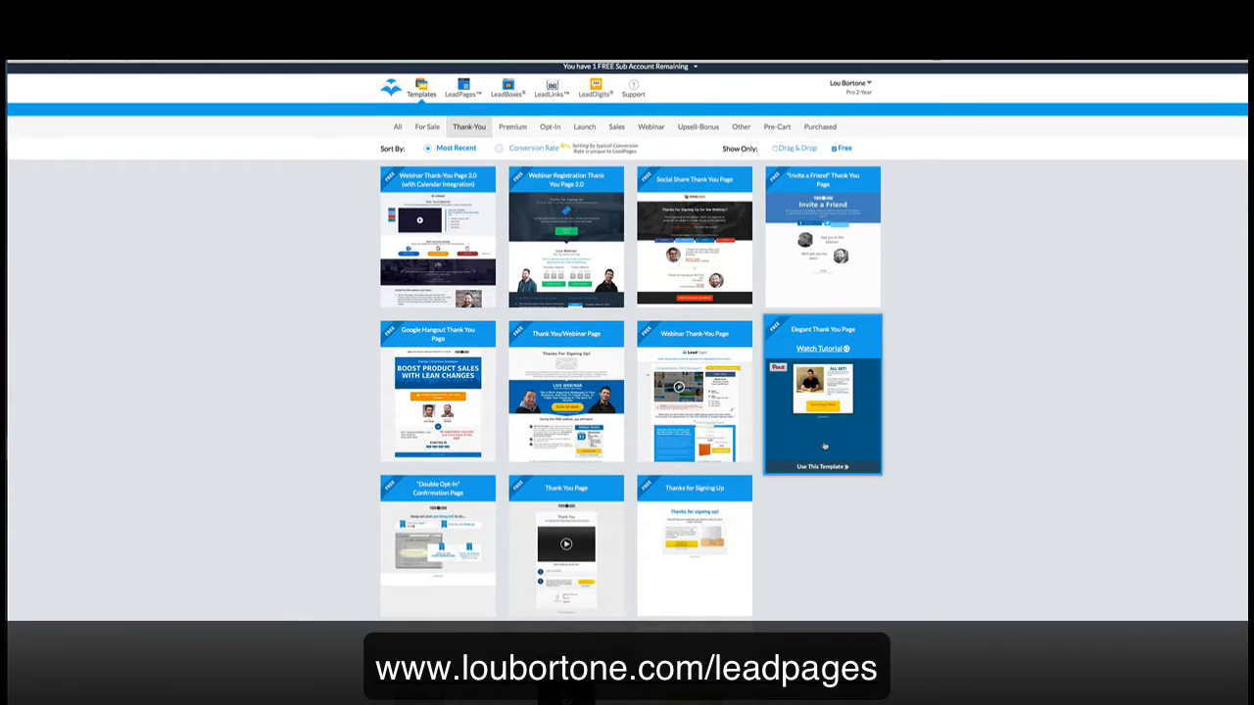
# - Open the Elegant Thank You Page template and view the link options of its Download Now button
pyautogui.click(825, 446)
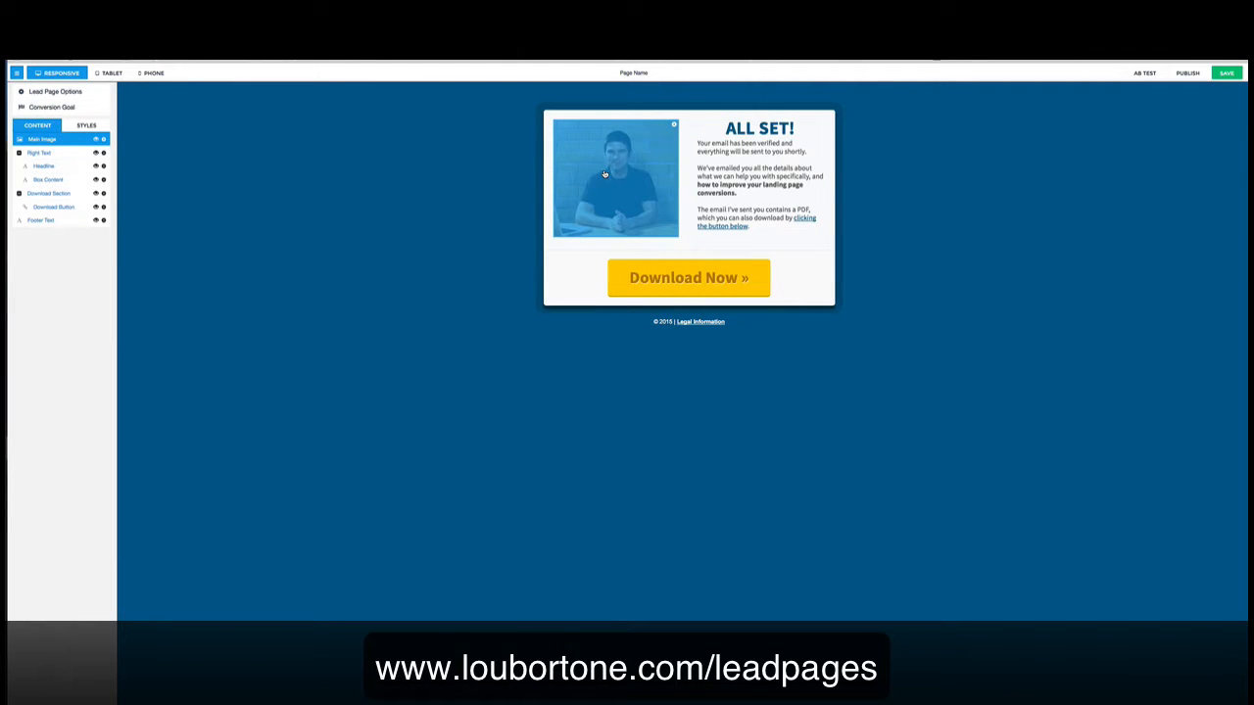
pyautogui.click(711, 279)
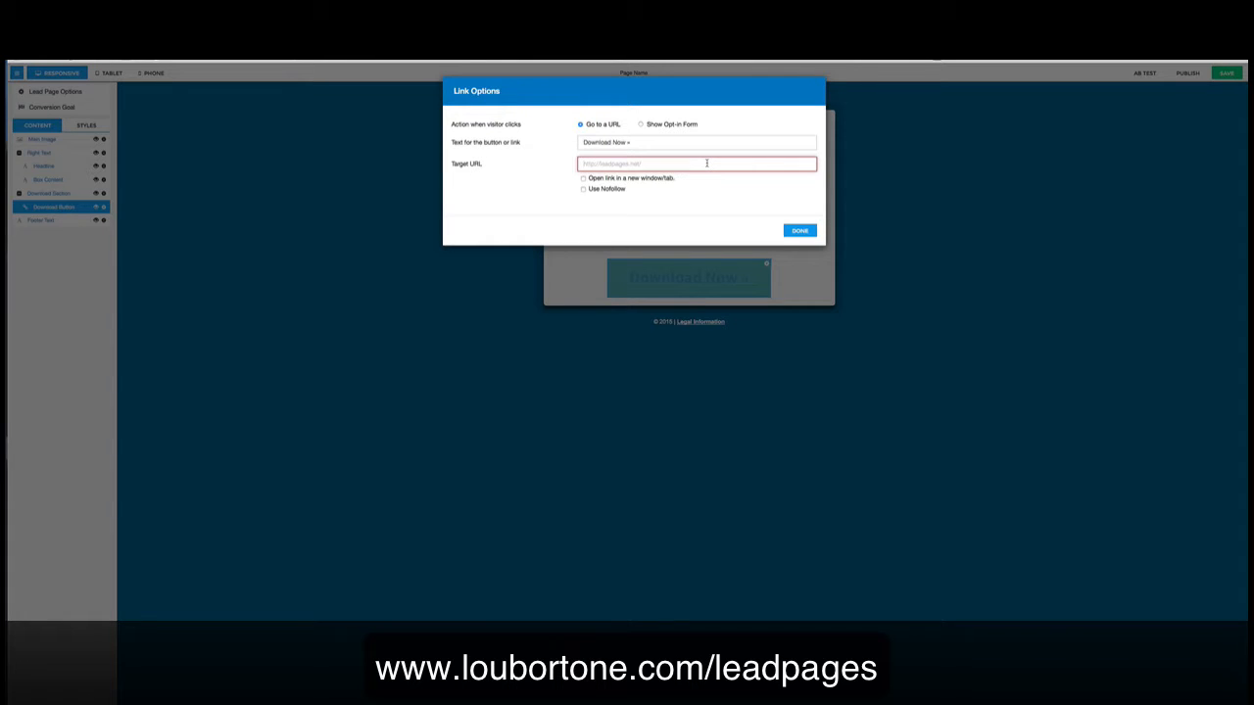
pyautogui.click(800, 230)
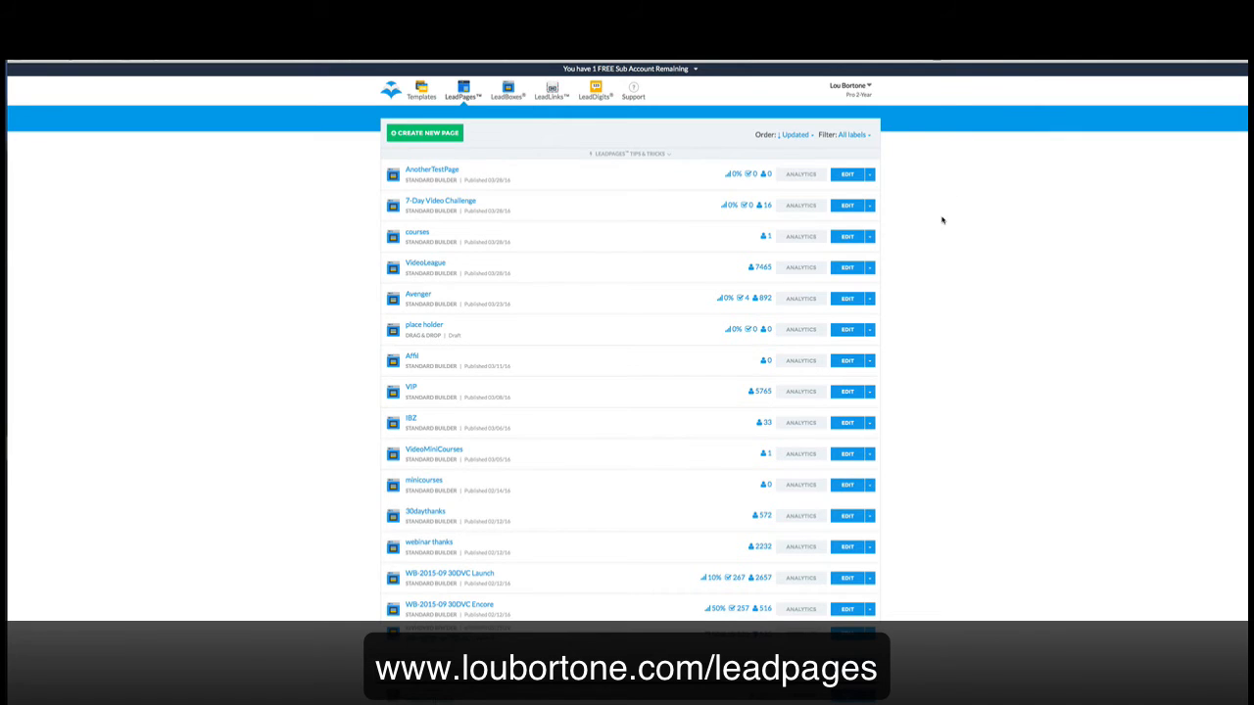
pyautogui.scroll(-1, 942, 221)
pyautogui.scroll(1, 941, 220)
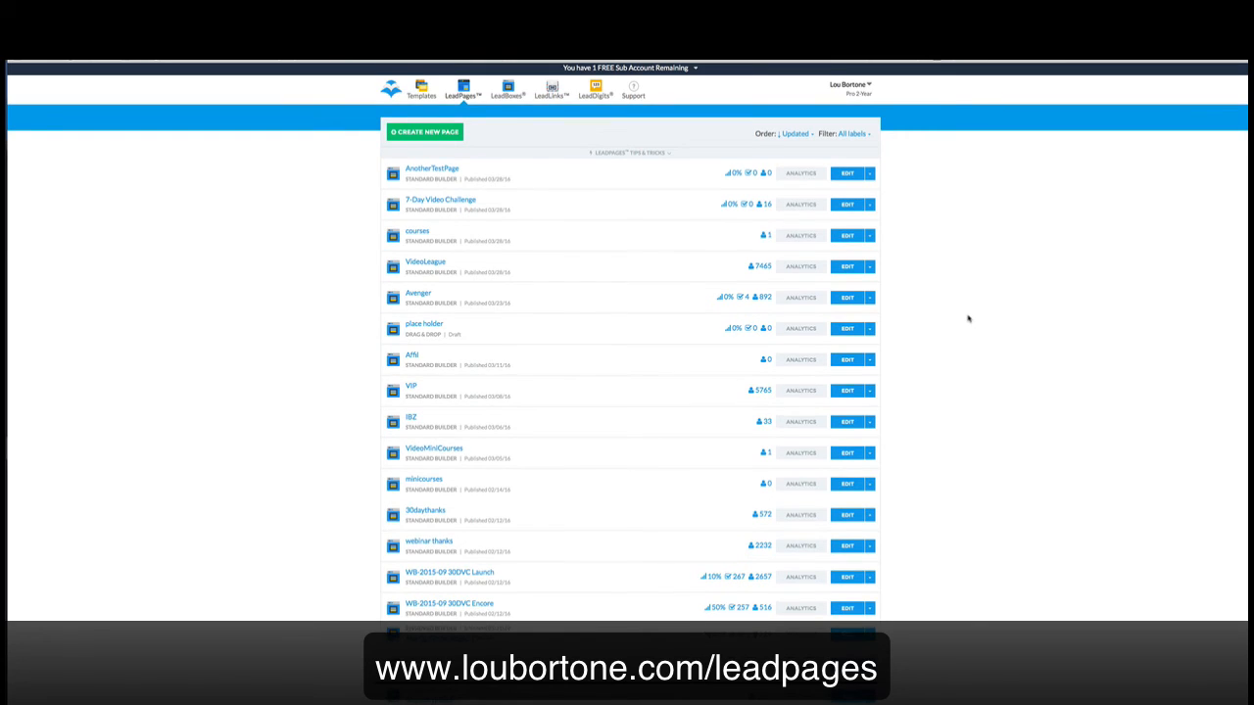
pyautogui.scroll(-1, 999, 318)
pyautogui.scroll(1, 999, 318)
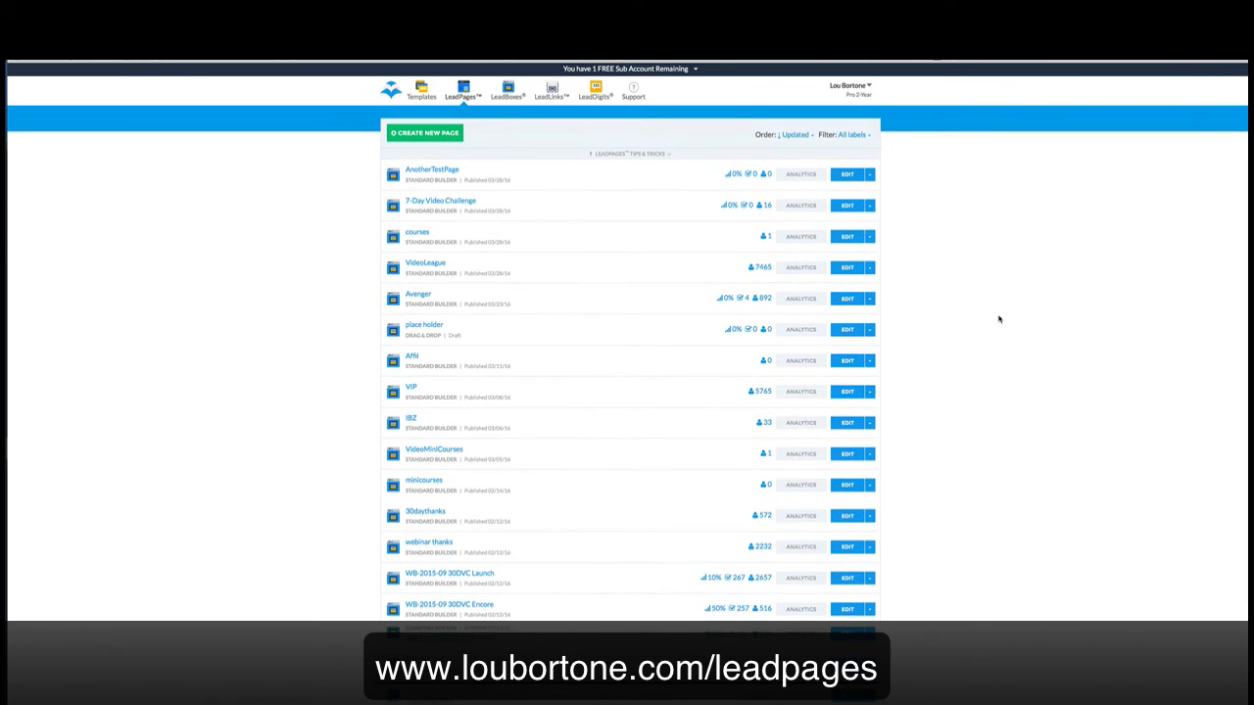